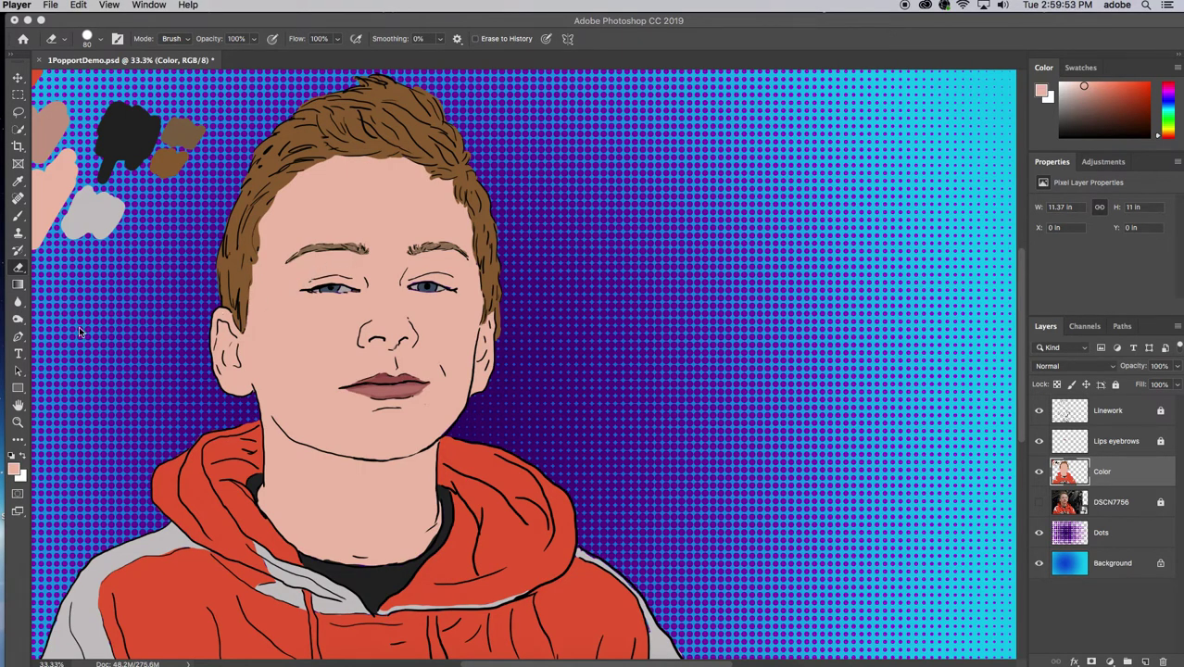
# Step: Set up the Ellipse tool with a white fill and a black stroke 0.81 px wide
pyautogui.click(21, 396)
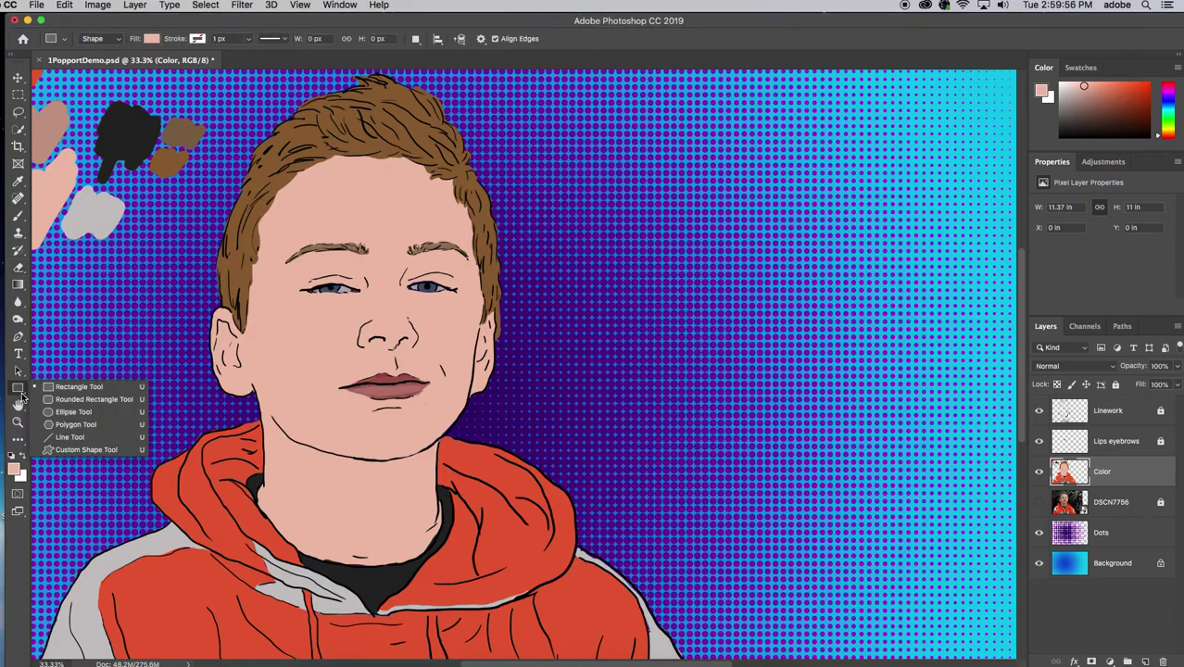
pyautogui.click(68, 411)
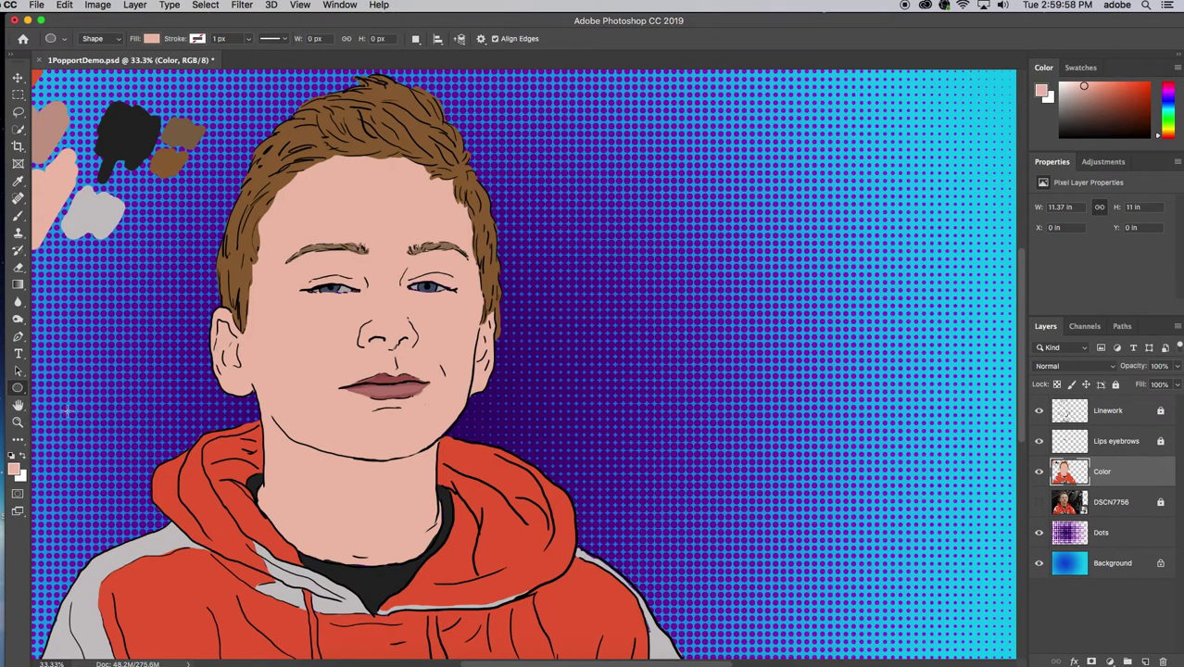
pyautogui.click(151, 41)
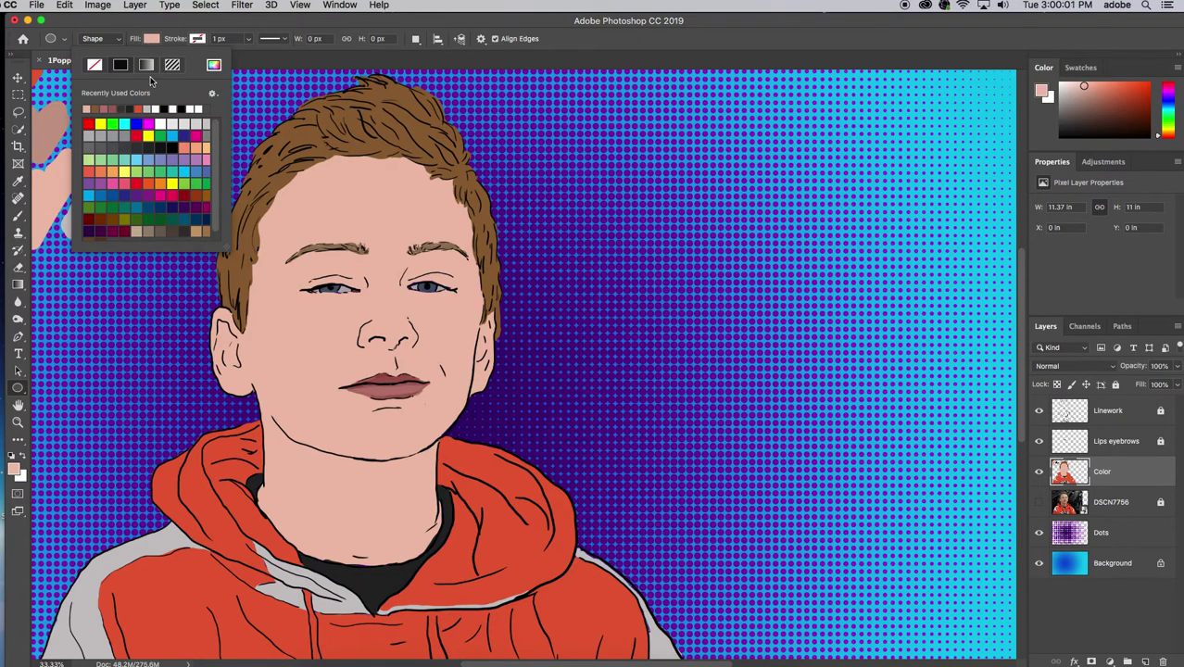
pyautogui.click(197, 109)
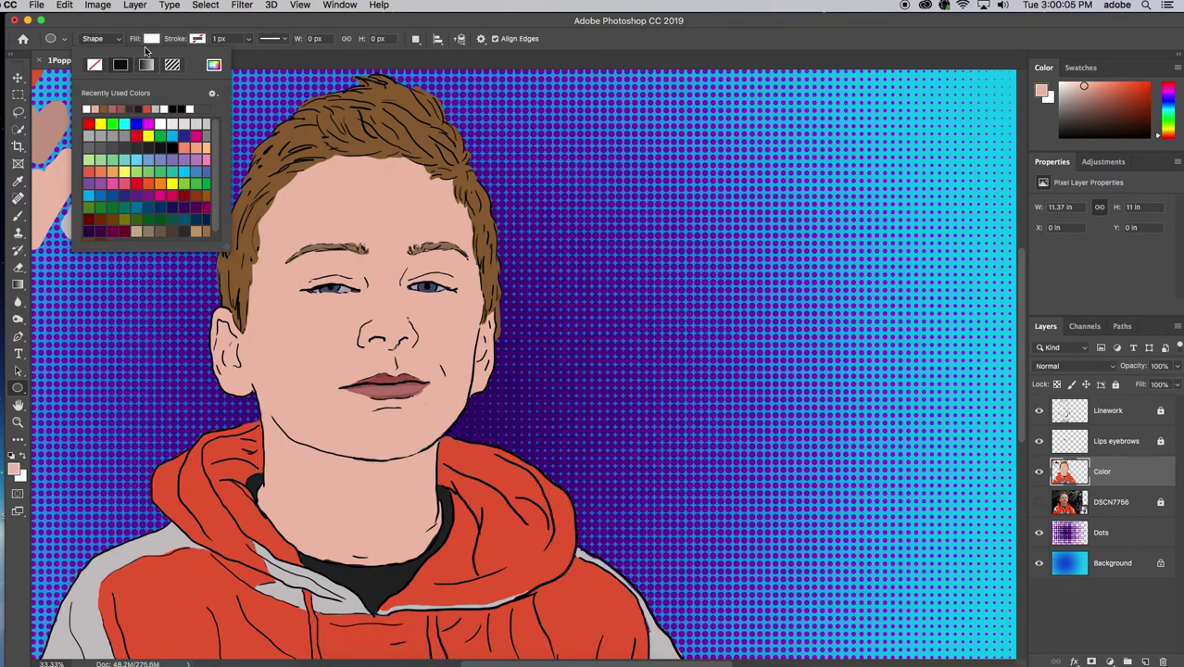
pyautogui.click(198, 40)
pyautogui.click(167, 66)
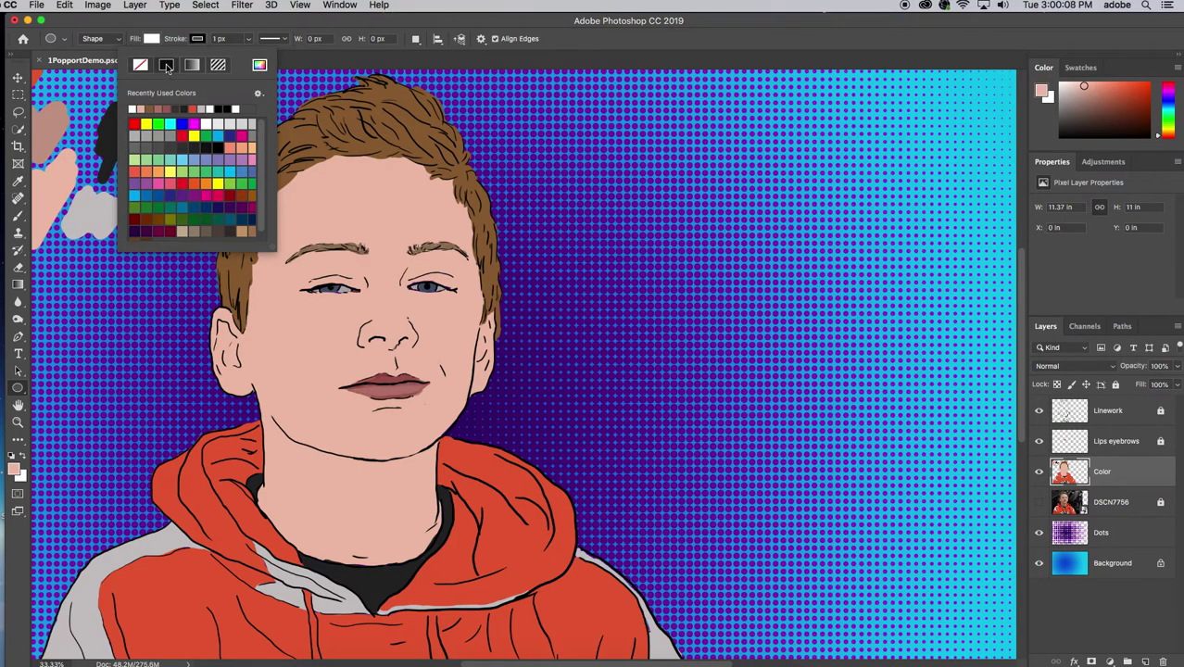
pyautogui.click(248, 42)
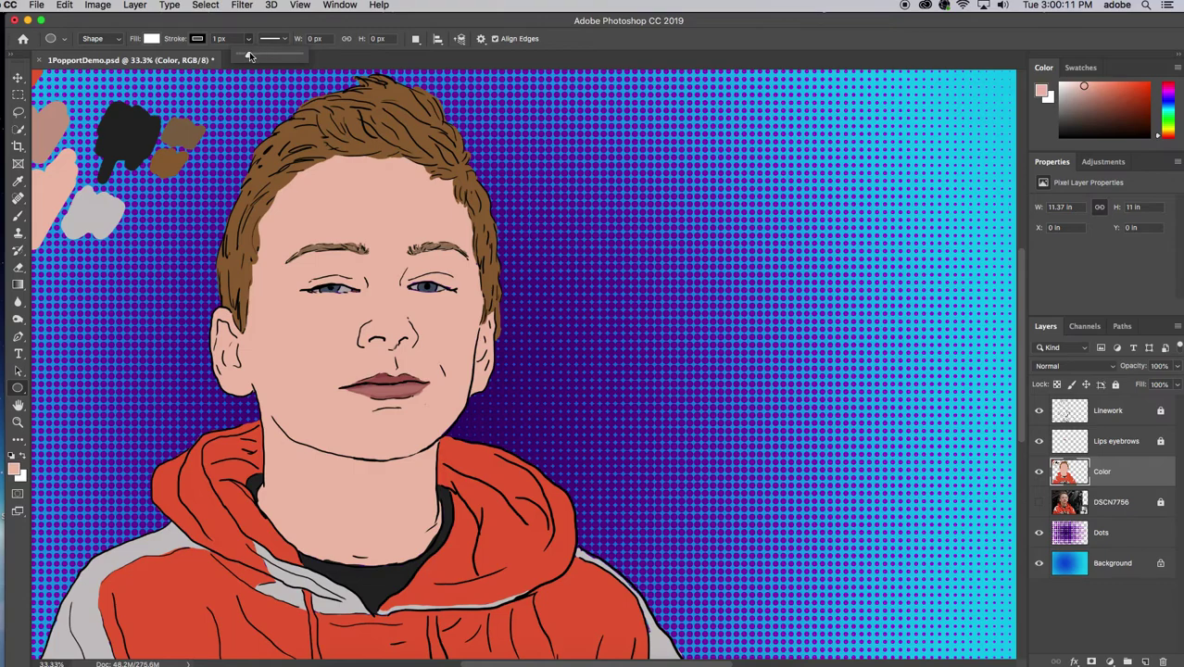
pyautogui.moveTo(247, 57); pyautogui.dragTo(247, 58)
pyautogui.moveTo(601, 148)
pyautogui.mouseDown()
pyautogui.moveTo(612, 222)
pyautogui.moveTo(649, 264)
pyautogui.moveTo(833, 321)
pyautogui.moveTo(927, 321)
pyautogui.mouseUp()
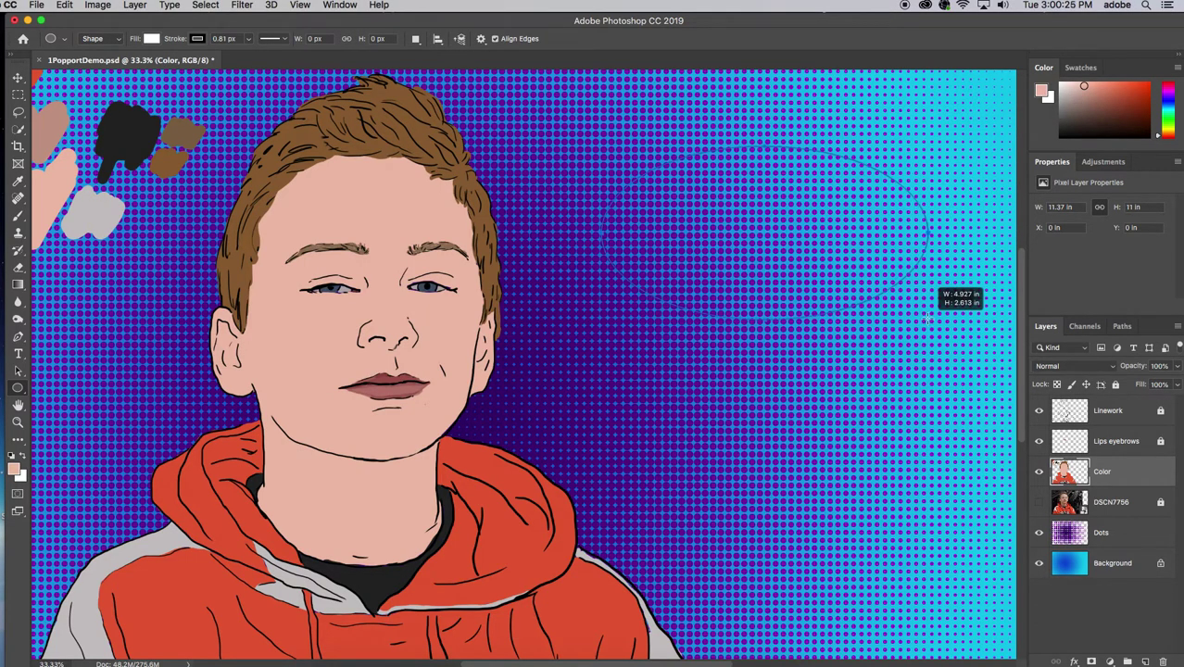
pyautogui.moveTo(928, 318); pyautogui.dragTo(927, 318)
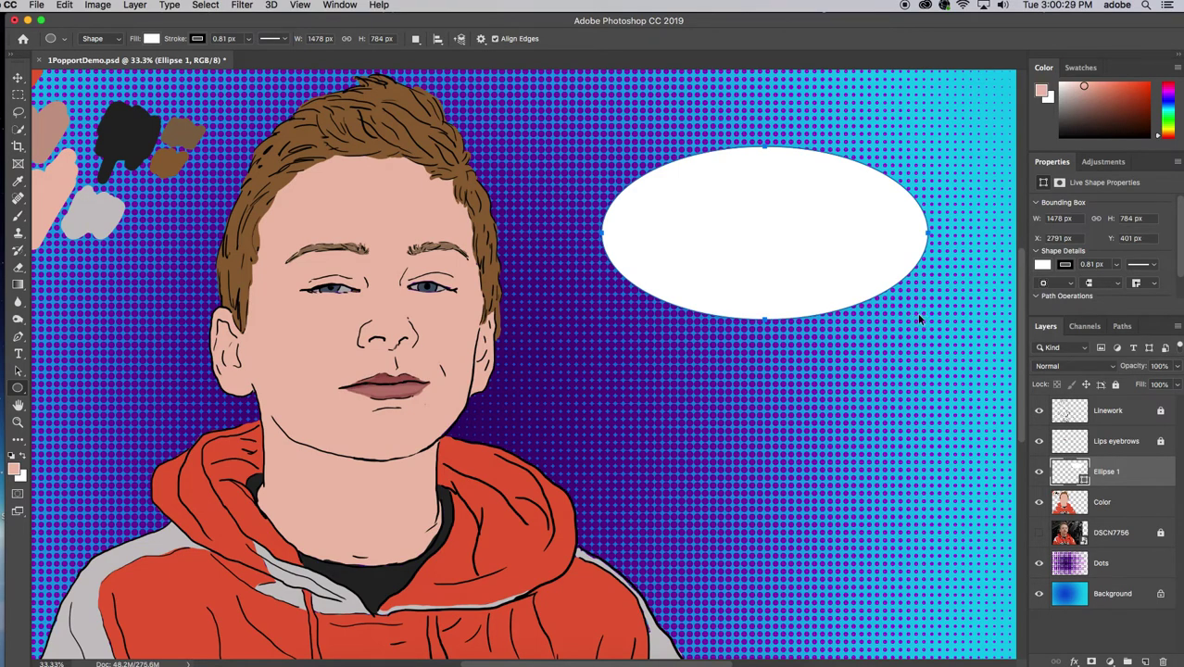
pyautogui.press('super+z')
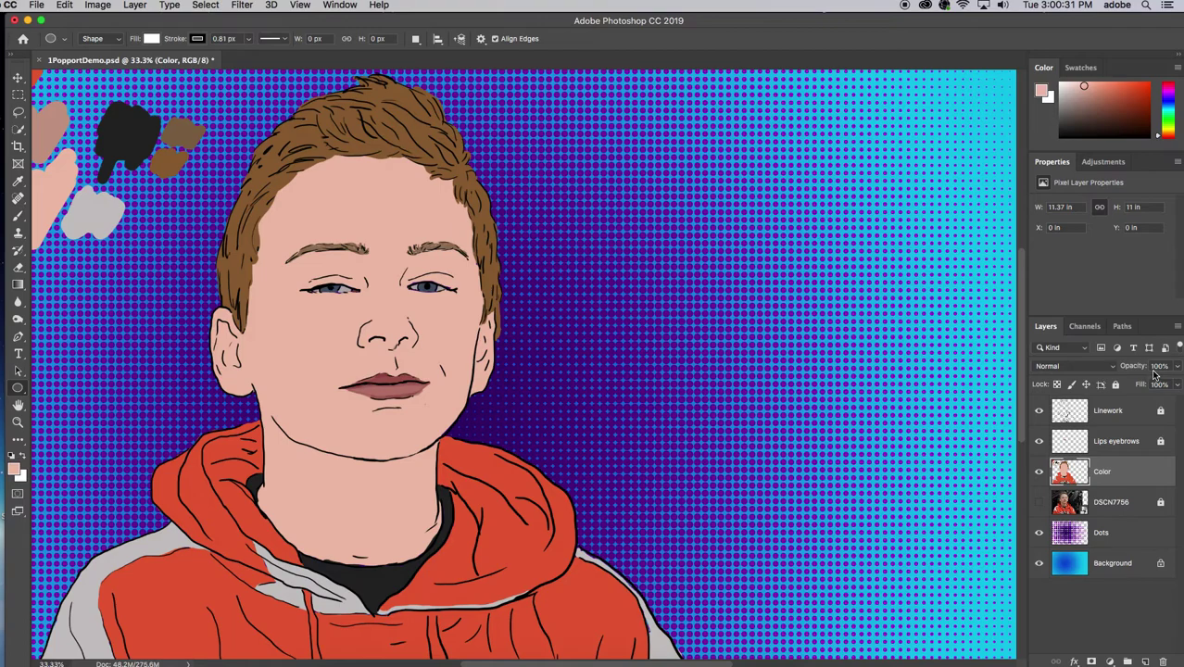
# Step: Create a new layer named "word balloon" above the Color layer
pyautogui.click(1177, 327)
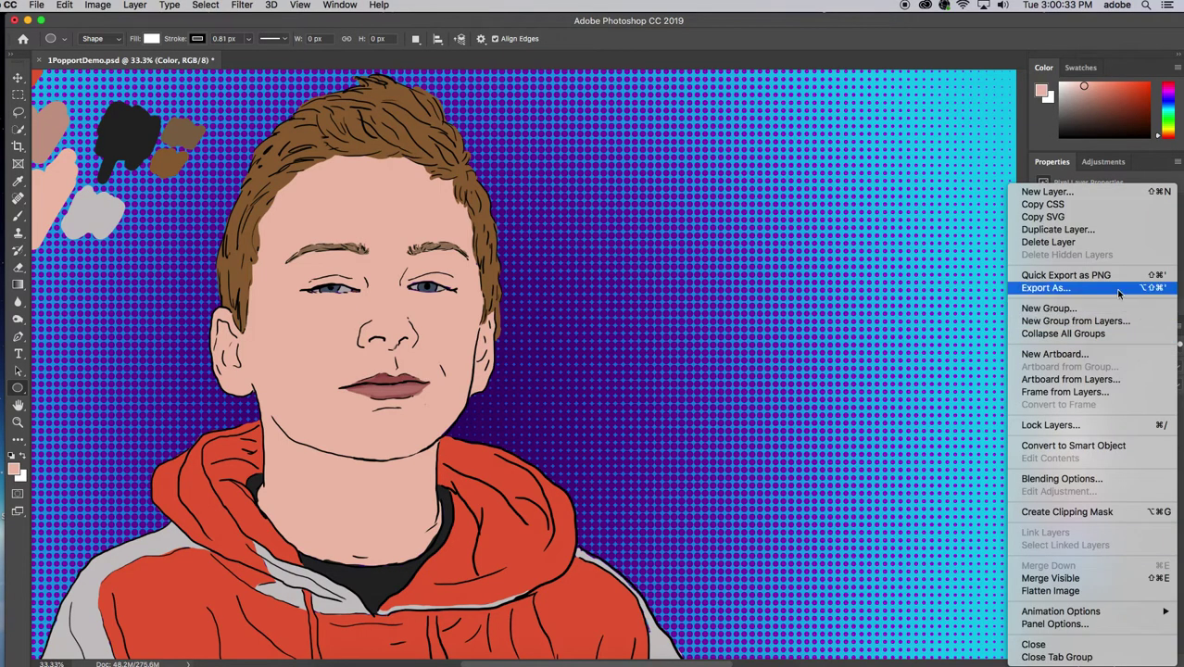
pyautogui.click(1062, 194)
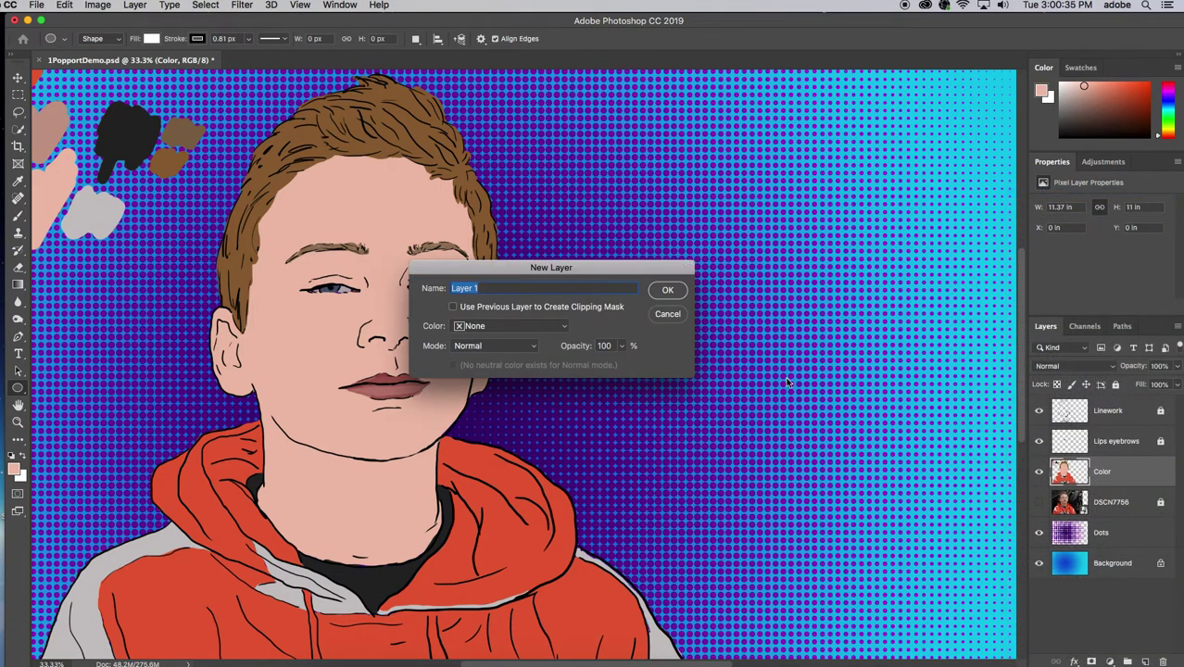
pyautogui.write('word balloon')
pyautogui.click(667, 290)
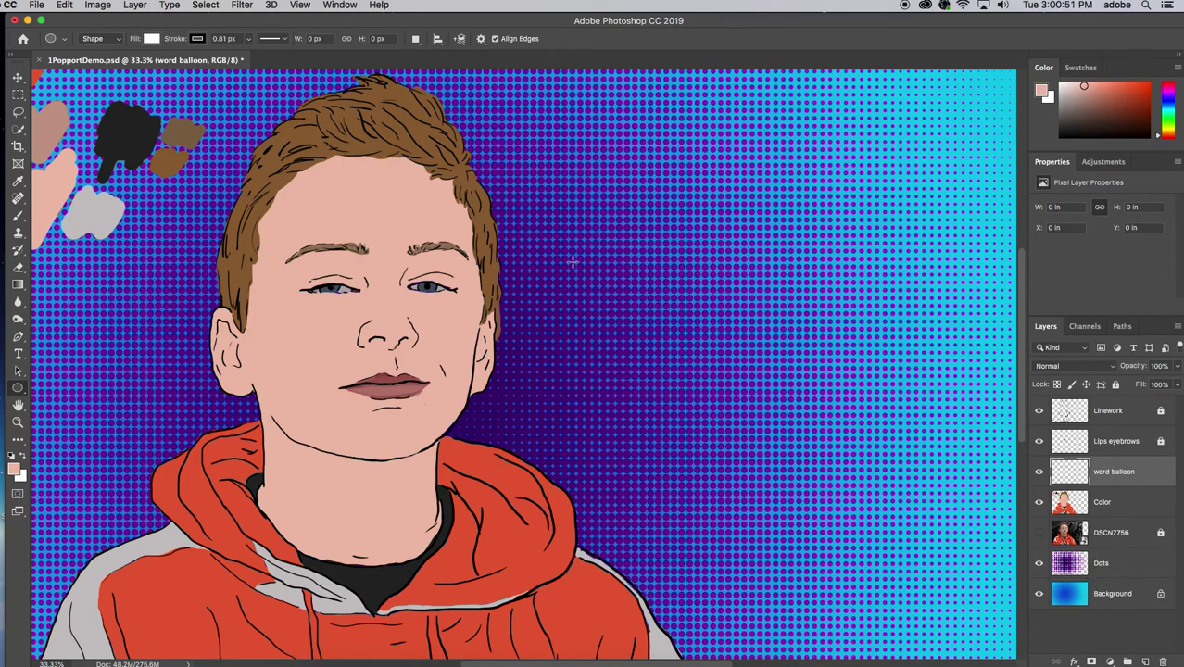
# Step: Draw a horizontal ellipse about 1423 by 824 px beside the boy's head and set its stroke width to 12.87 px
pyautogui.moveTo(591, 169); pyautogui.dragTo(913, 349)
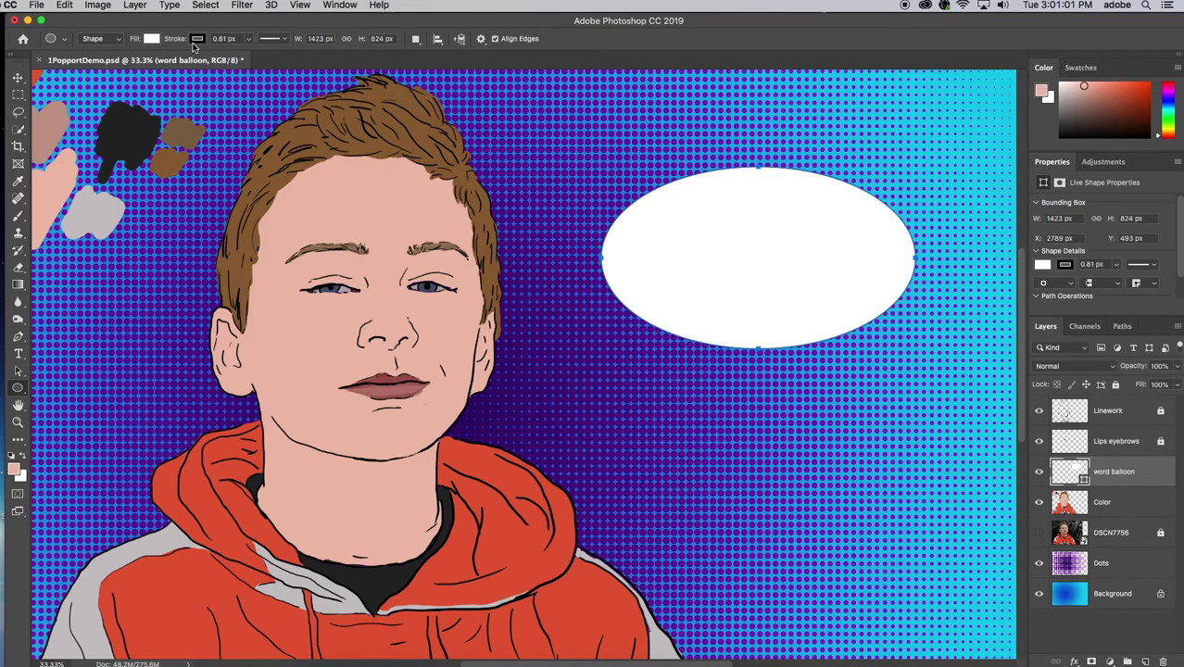
pyautogui.click(247, 41)
pyautogui.moveTo(252, 58)
pyautogui.mouseDown()
pyautogui.moveTo(280, 57)
pyautogui.moveTo(254, 57)
pyautogui.mouseUp()
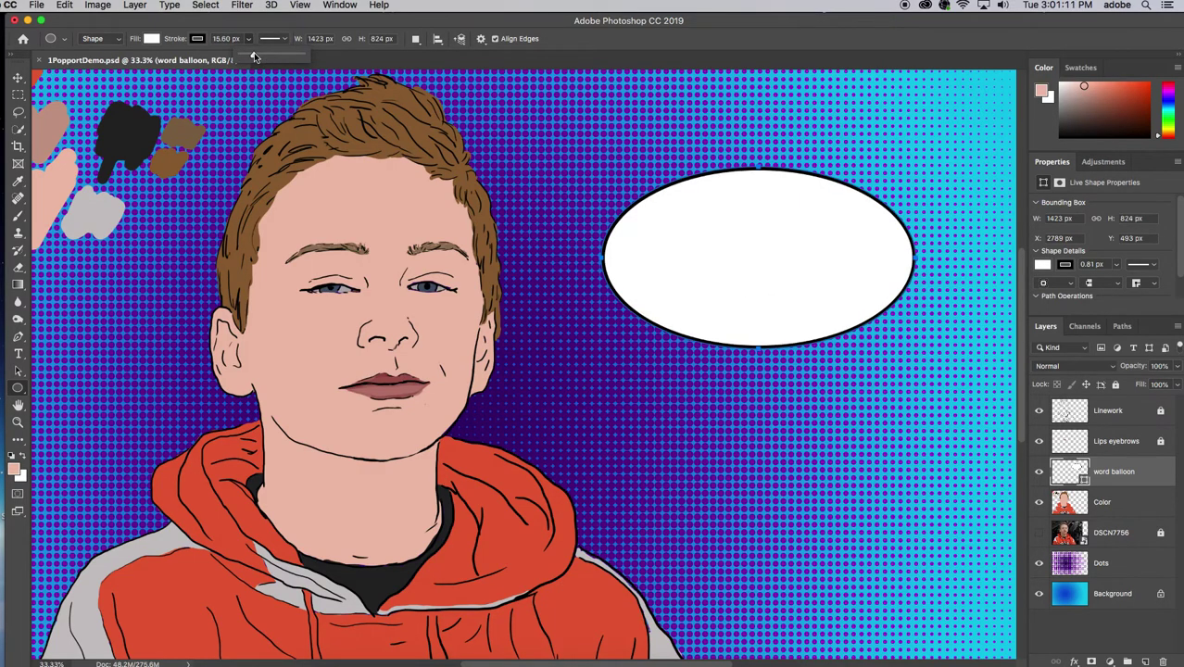
pyautogui.moveTo(254, 57); pyautogui.dragTo(254, 58)
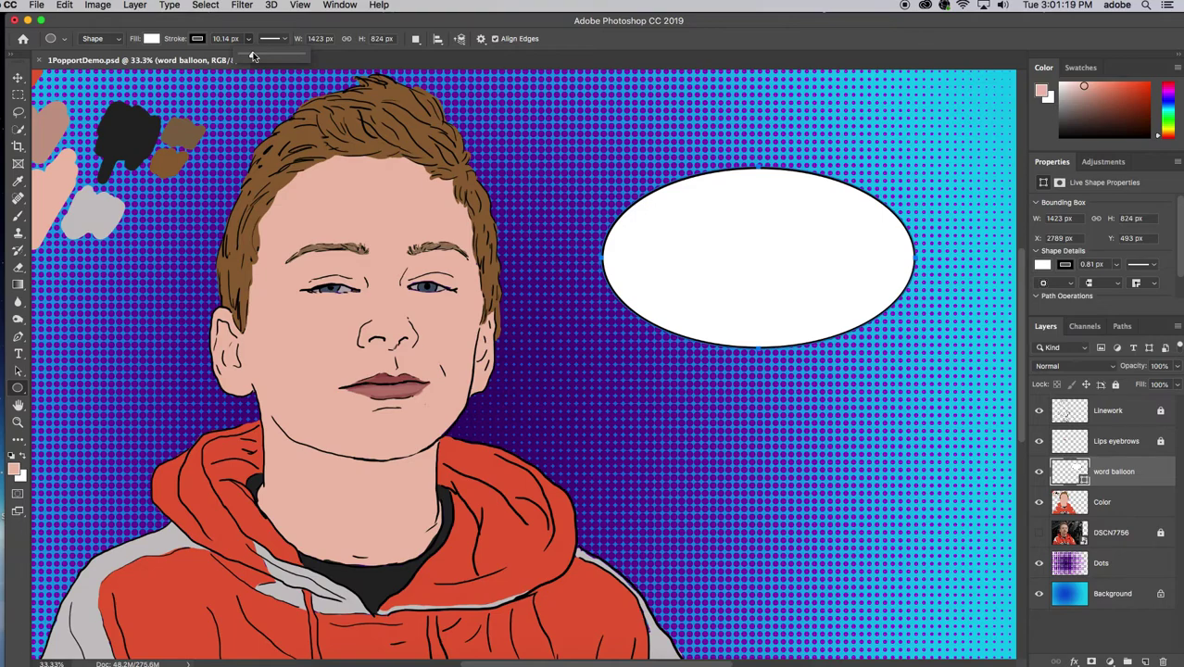
pyautogui.moveTo(253, 57); pyautogui.dragTo(255, 57)
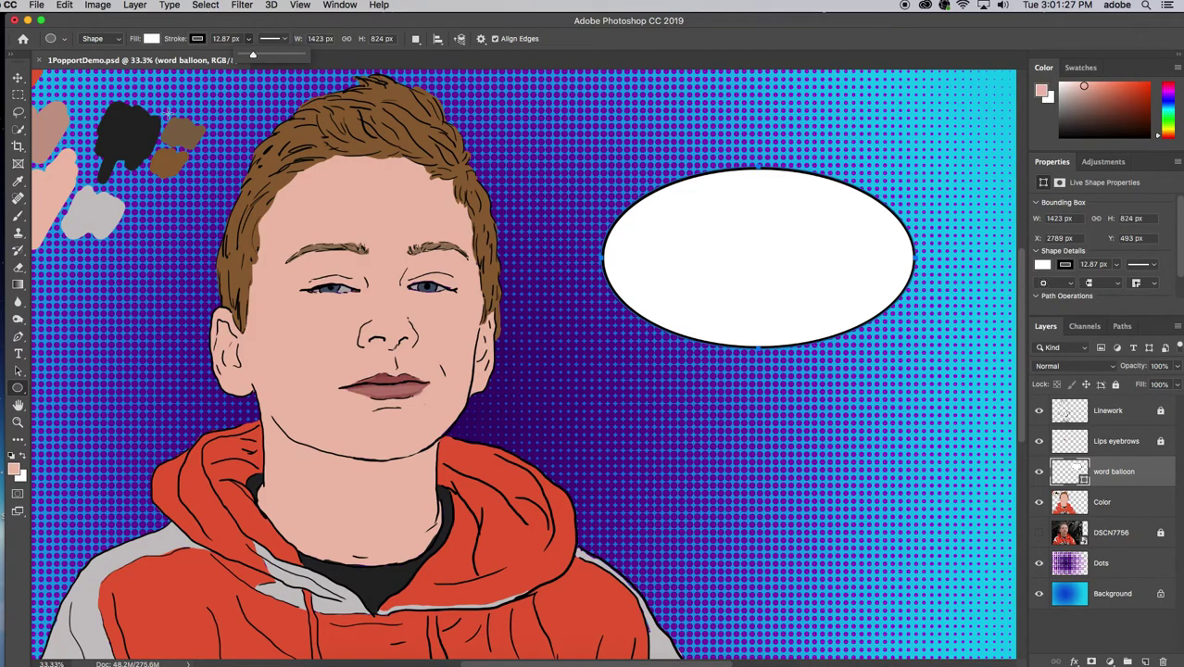
# Step: Hide the Dots and Background layers and select the ellipse's path with the Direct Selection tool
pyautogui.click(19, 371)
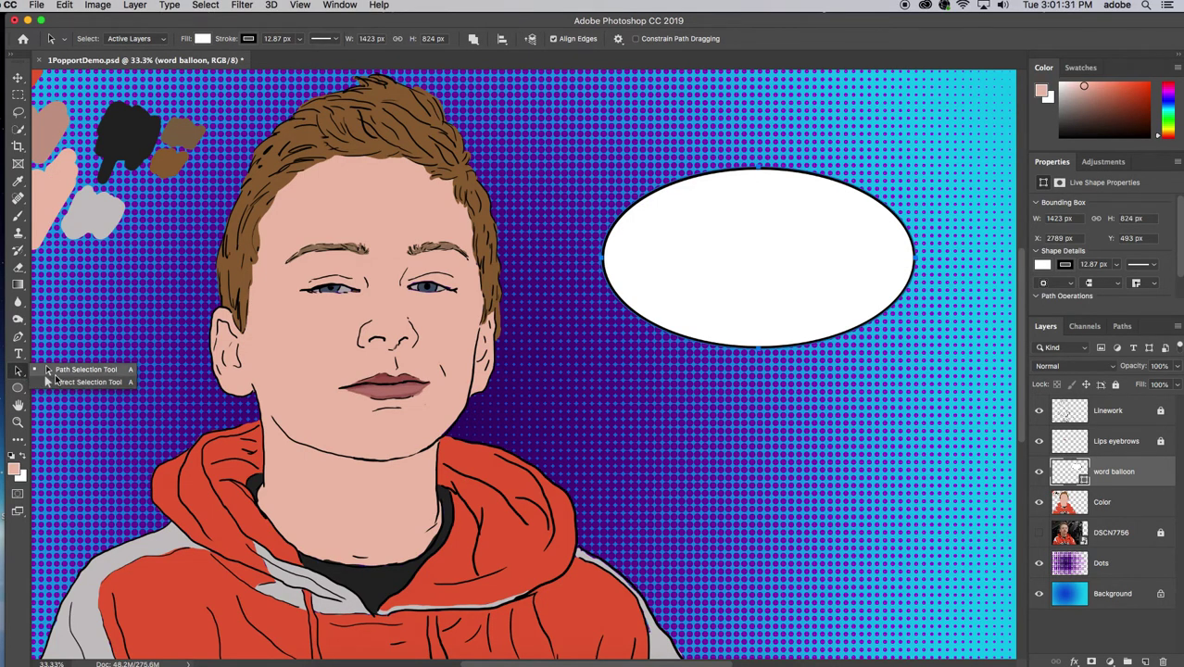
pyautogui.click(65, 383)
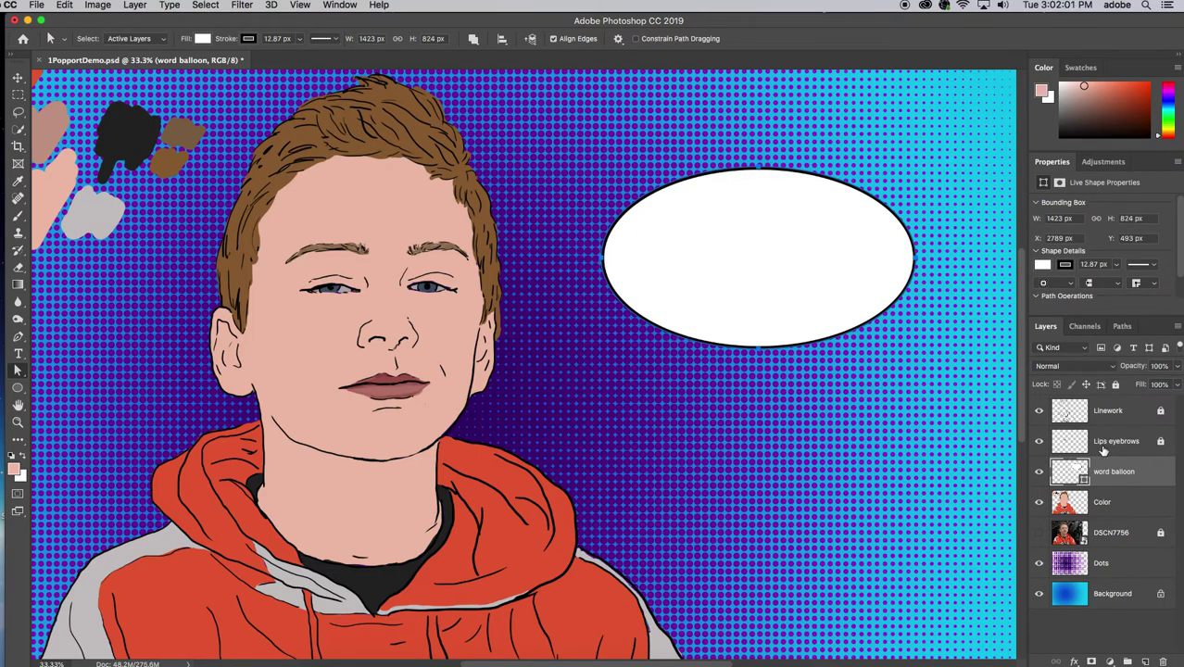
pyautogui.click(1038, 563)
pyautogui.click(1039, 593)
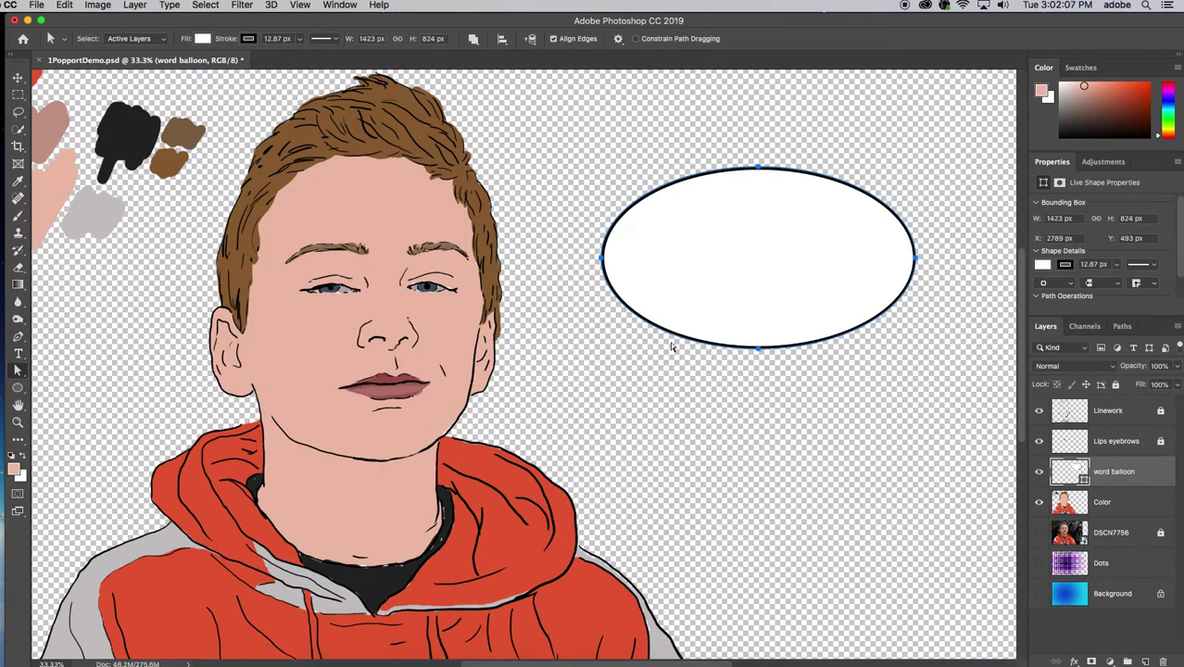
pyautogui.click(793, 366)
pyautogui.click(775, 350)
# Step: Add three neighbouring anchor points along the ellipse's lower-left edge for the balloon's tail
pyautogui.click(21, 339)
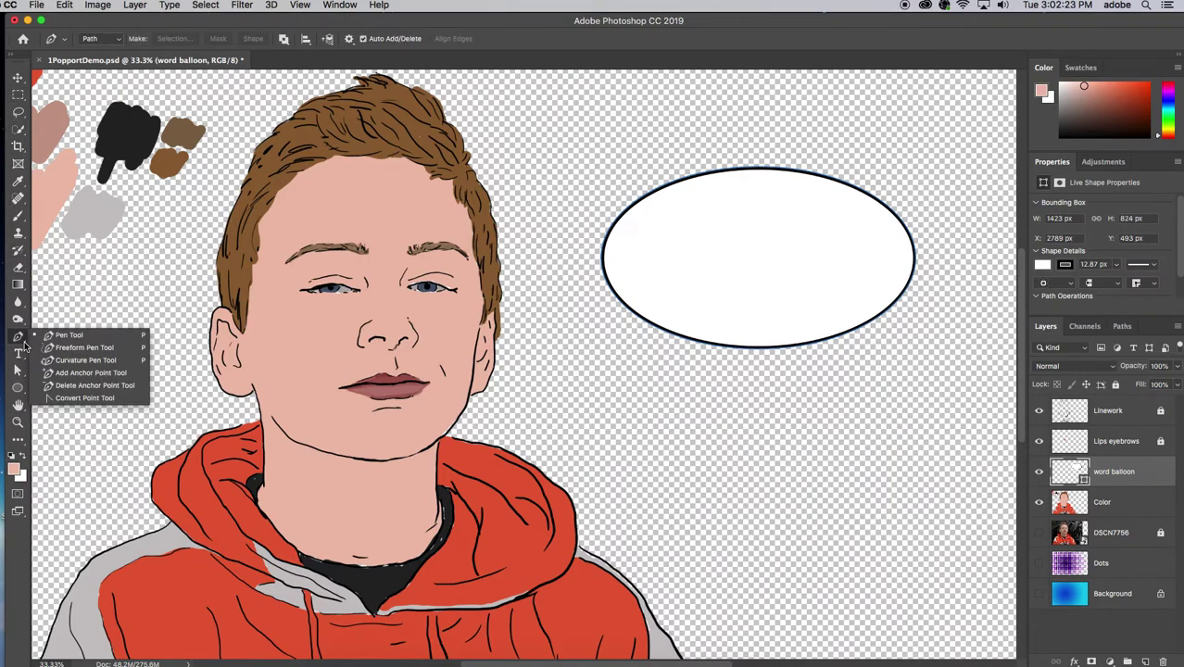
pyautogui.click(72, 372)
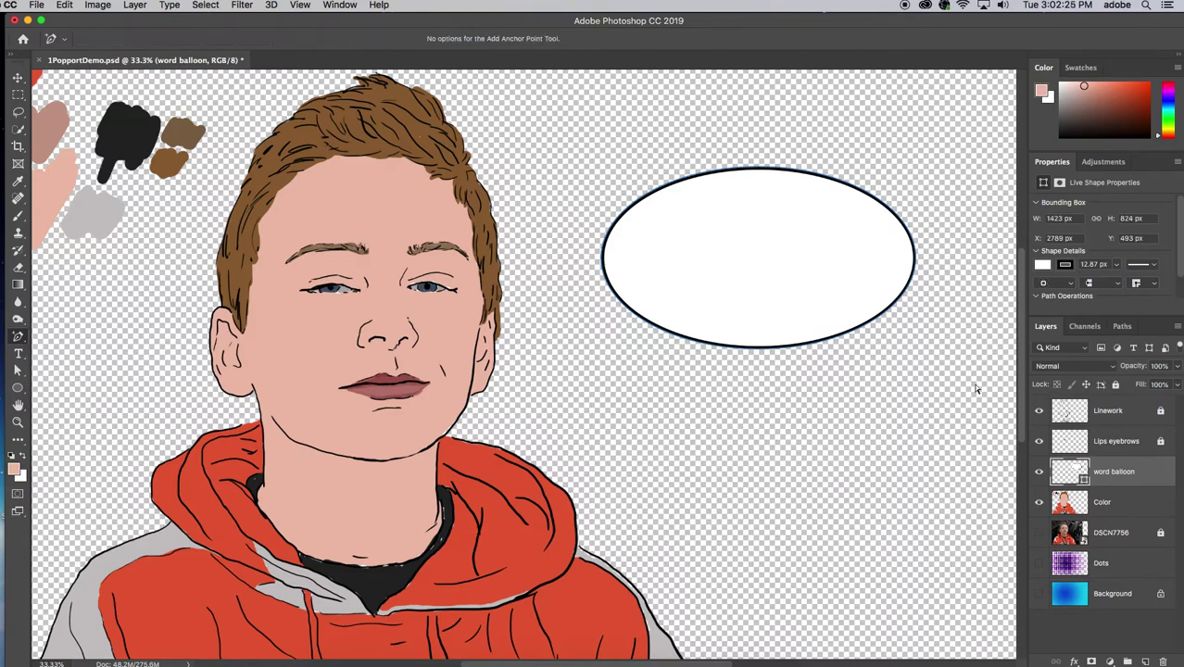
pyautogui.click(672, 338)
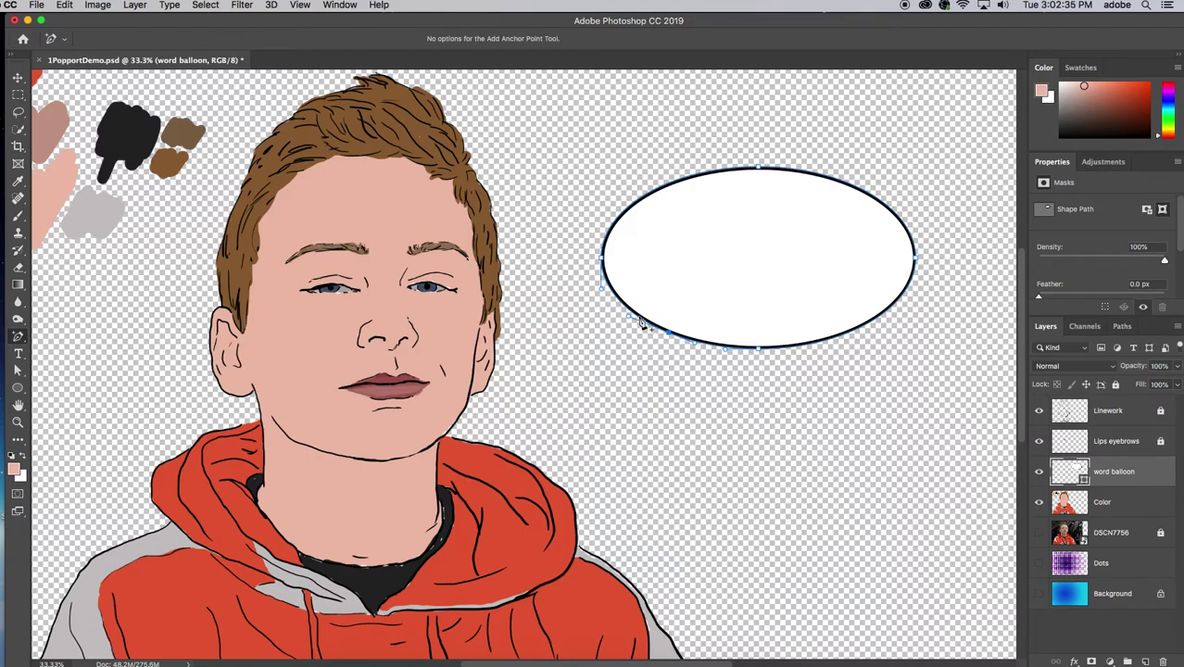
pyautogui.click(637, 321)
pyautogui.click(715, 348)
# Step: Pull the middle added anchor point toward the boy's mouth and adjust the handles to form a curved, pointed balloon tail
pyautogui.click(18, 371)
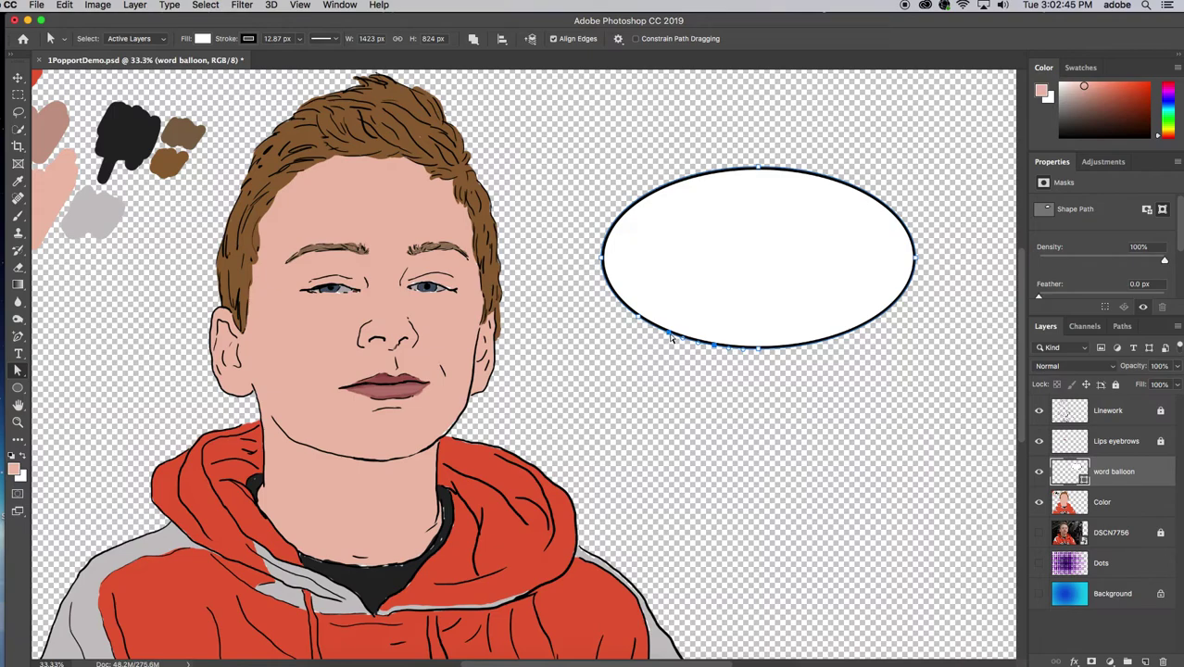
pyautogui.moveTo(664, 345); pyautogui.dragTo(632, 404)
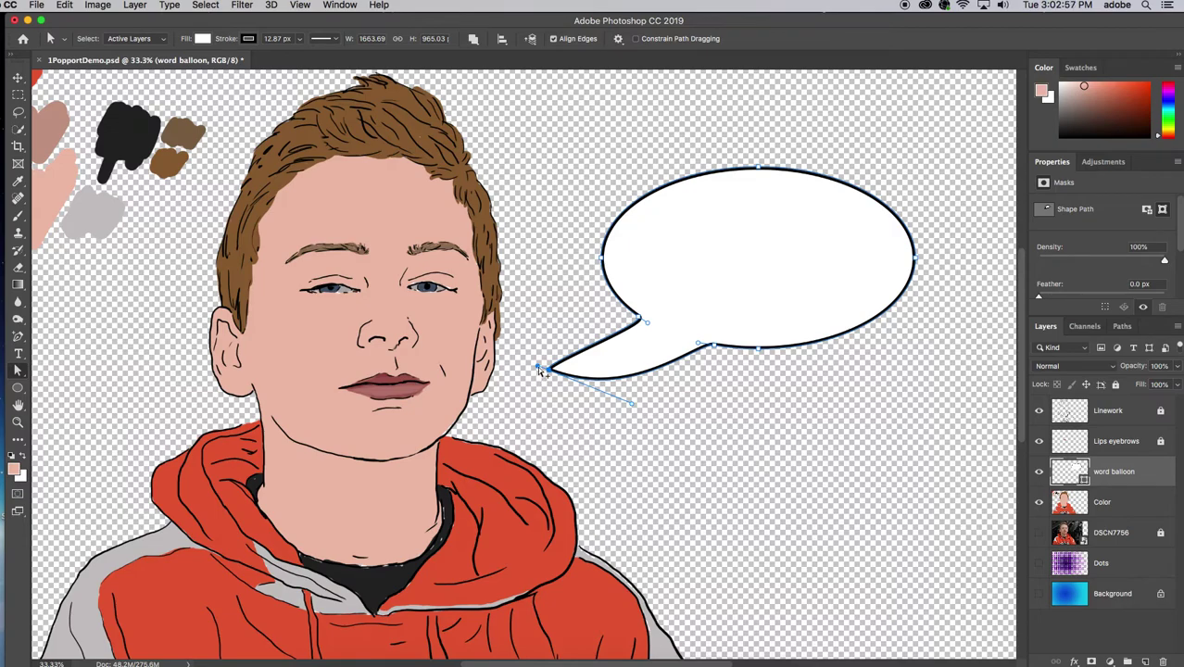
pyautogui.moveTo(538, 366)
pyautogui.mouseDown()
pyautogui.moveTo(565, 337)
pyautogui.moveTo(626, 355)
pyautogui.mouseUp()
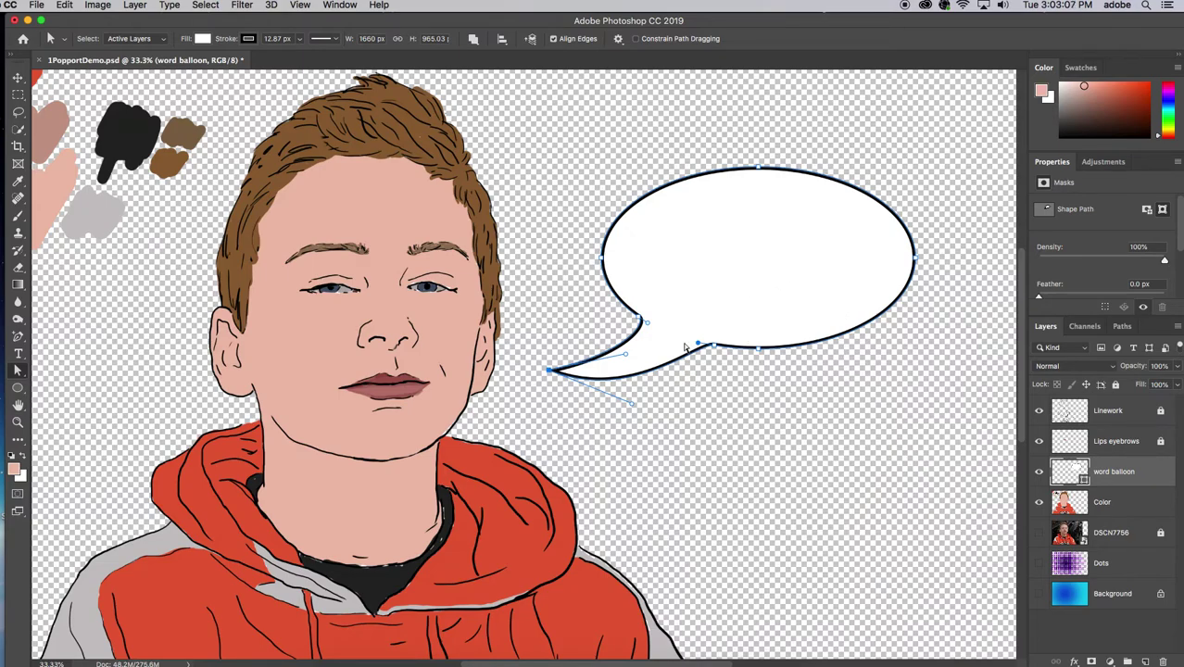
pyautogui.click(549, 371)
pyautogui.moveTo(549, 370); pyautogui.dragTo(567, 368)
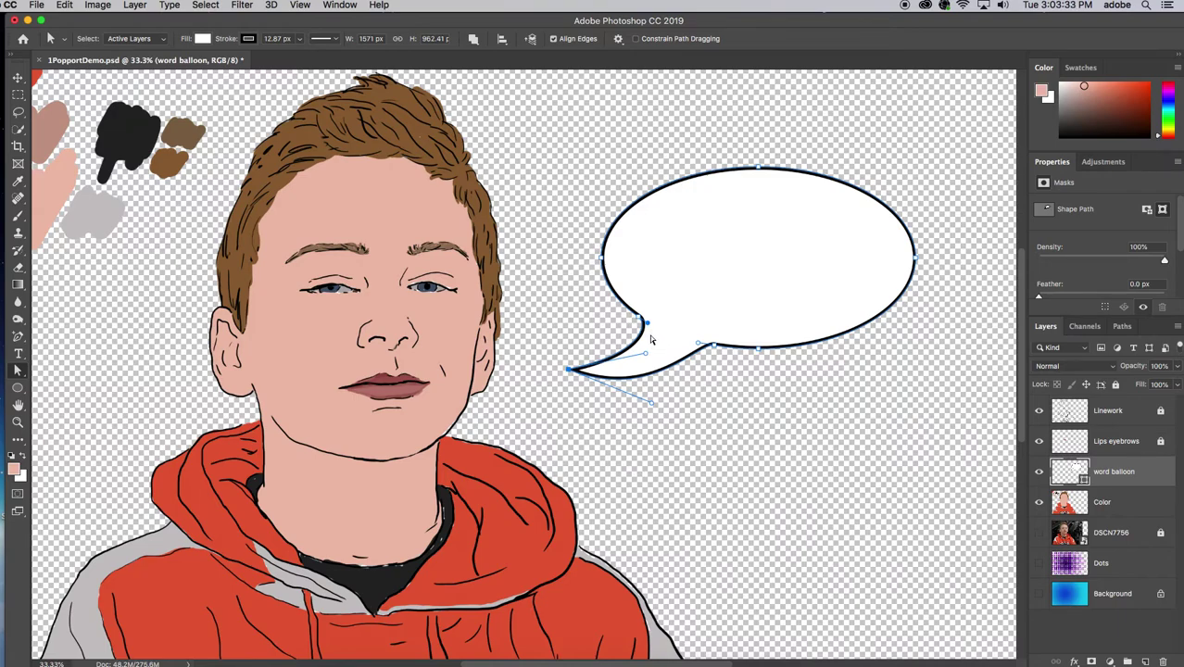
pyautogui.moveTo(646, 323)
pyautogui.mouseDown()
pyautogui.moveTo(642, 344)
pyautogui.moveTo(639, 326)
pyautogui.moveTo(636, 344)
pyautogui.moveTo(626, 341)
pyautogui.moveTo(647, 338)
pyautogui.mouseUp()
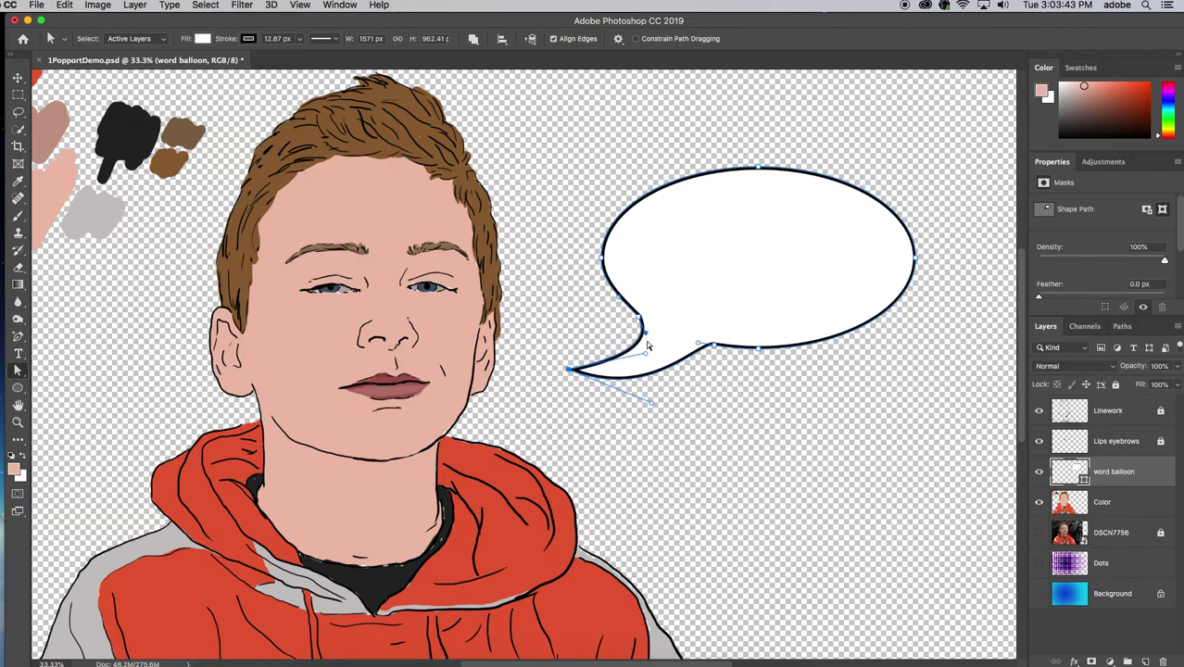
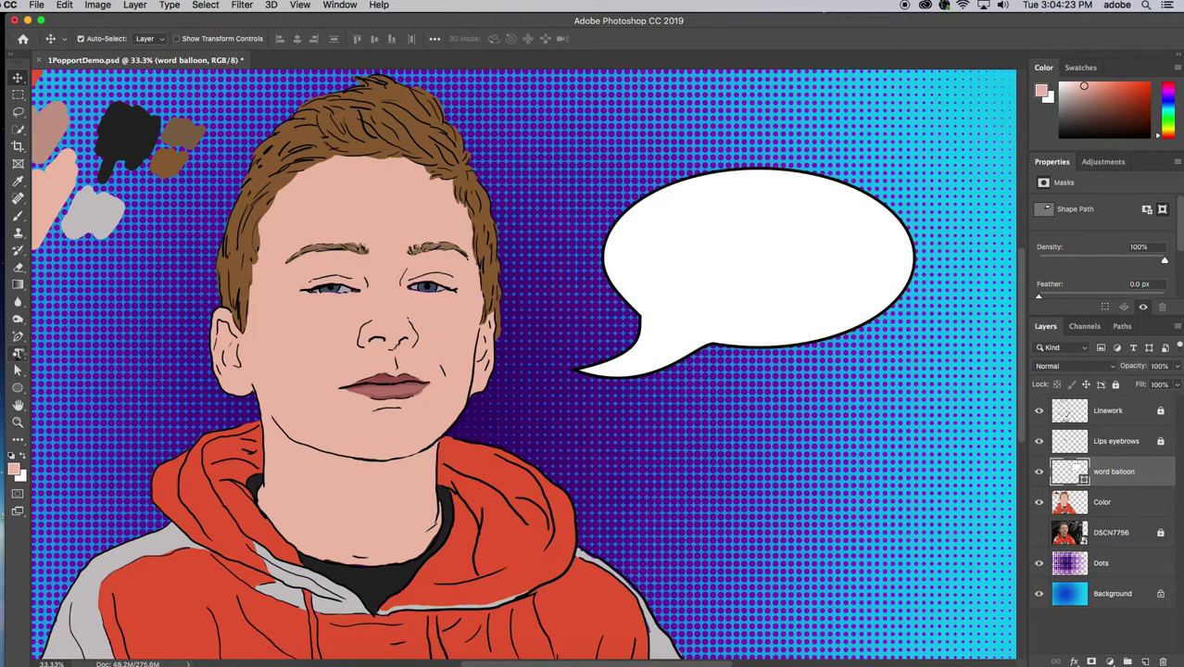
# Step: Create a type layer inside the balloon shape and set the end of its placeholder text to 30 pt Bold
pyautogui.click(18, 353)
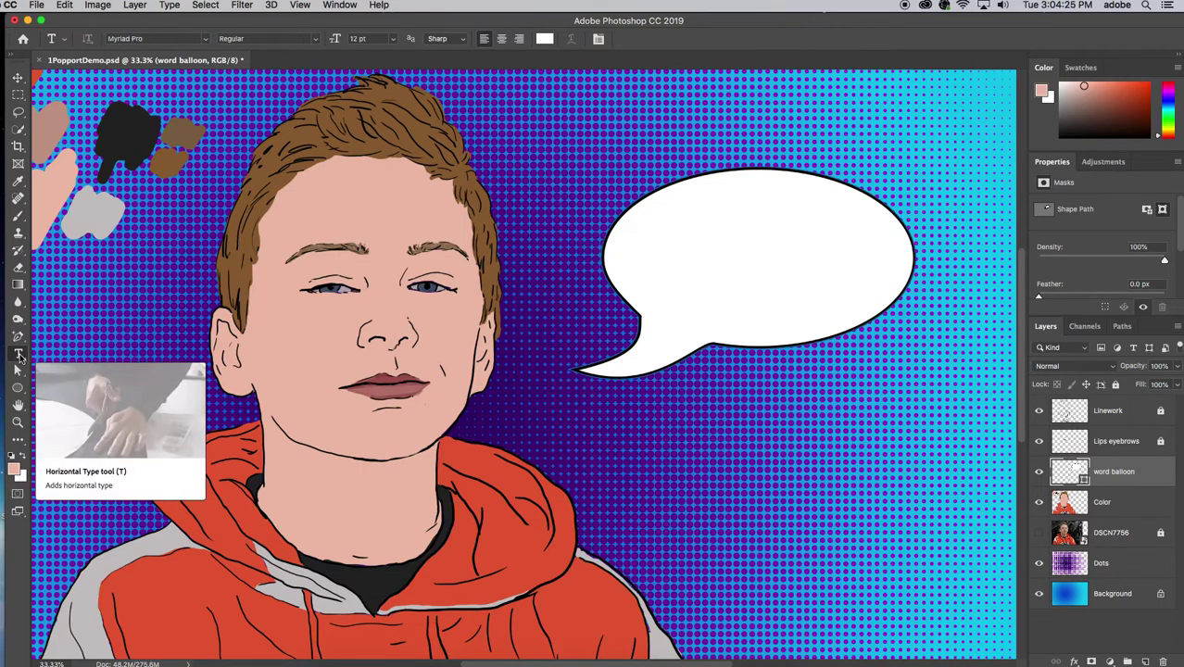
pyautogui.click(690, 238)
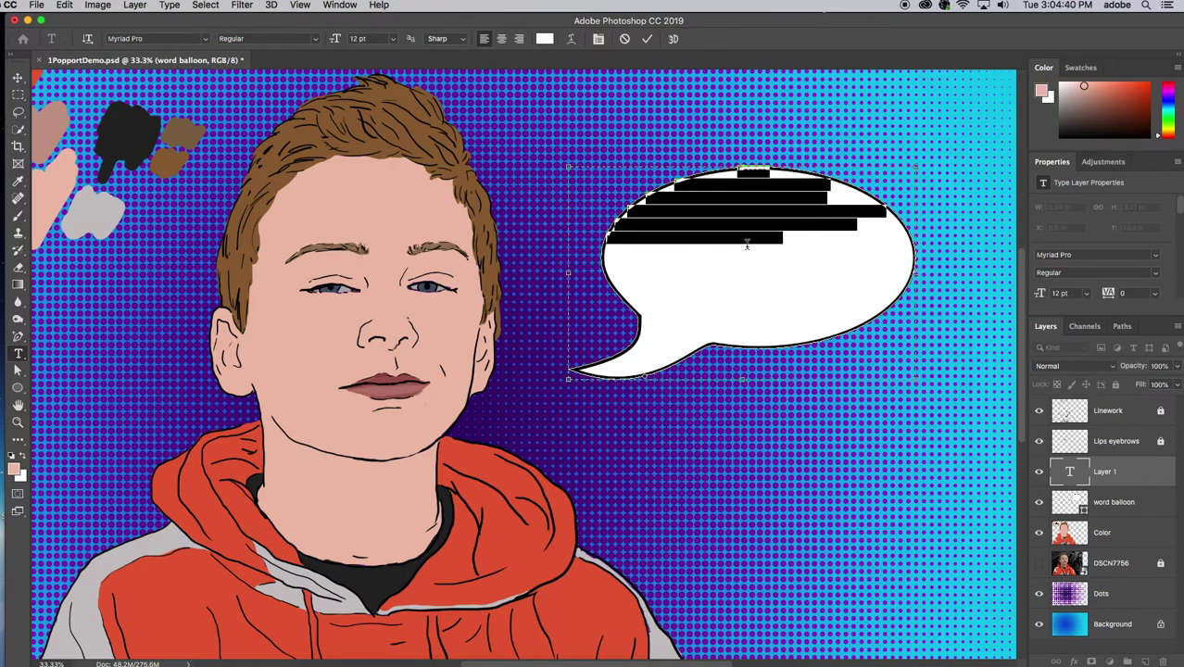
pyautogui.moveTo(783, 240); pyautogui.dragTo(669, 223)
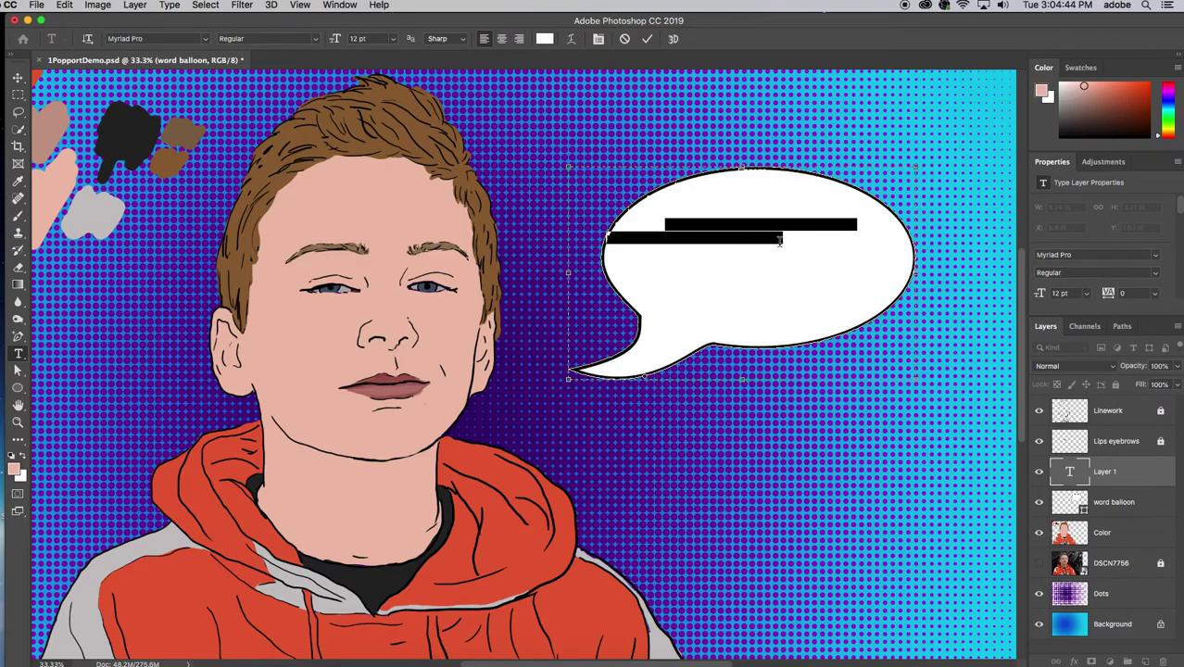
pyautogui.moveTo(787, 240); pyautogui.dragTo(679, 236)
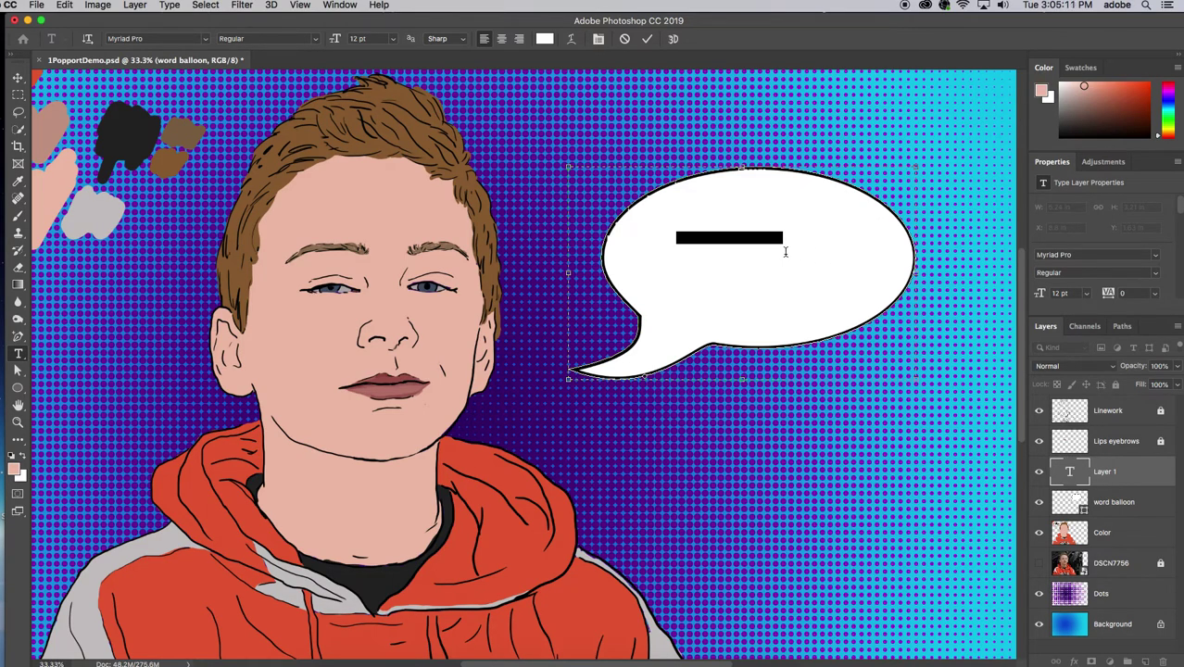
pyautogui.click(391, 41)
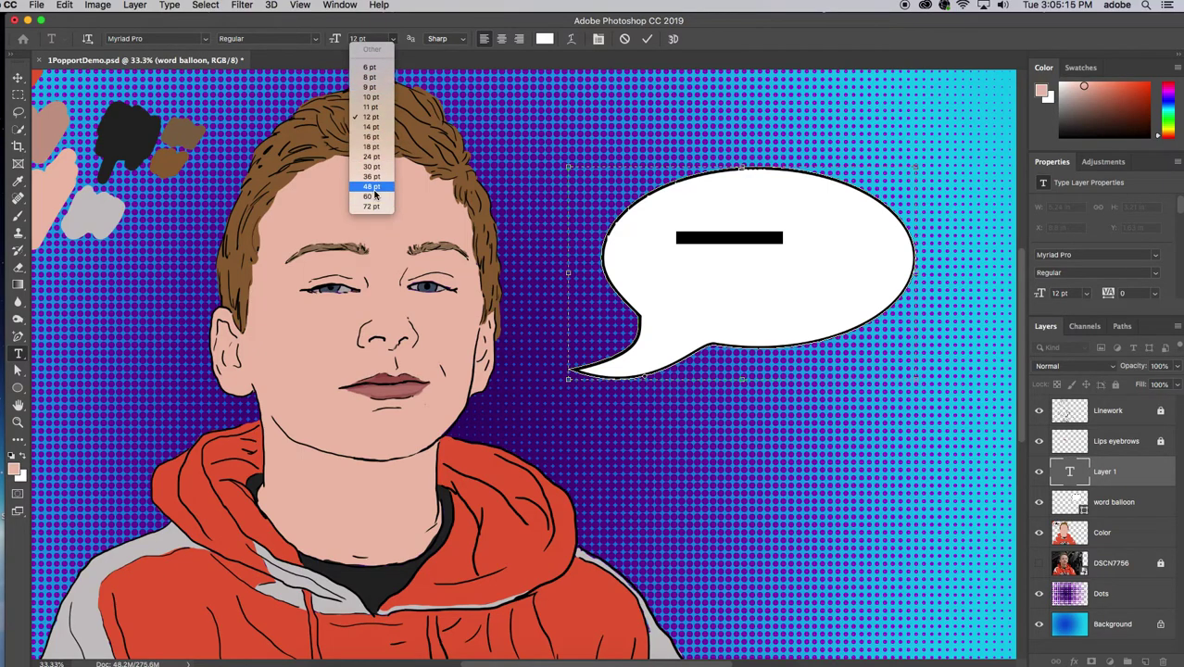
pyautogui.click(372, 168)
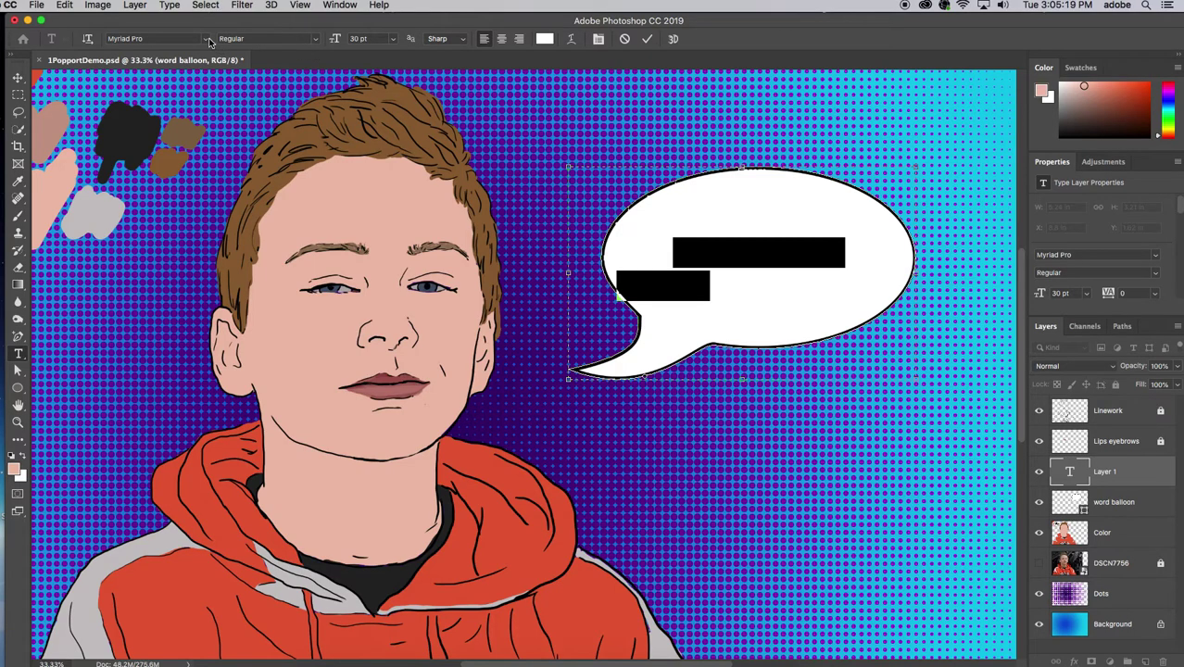
pyautogui.click(314, 40)
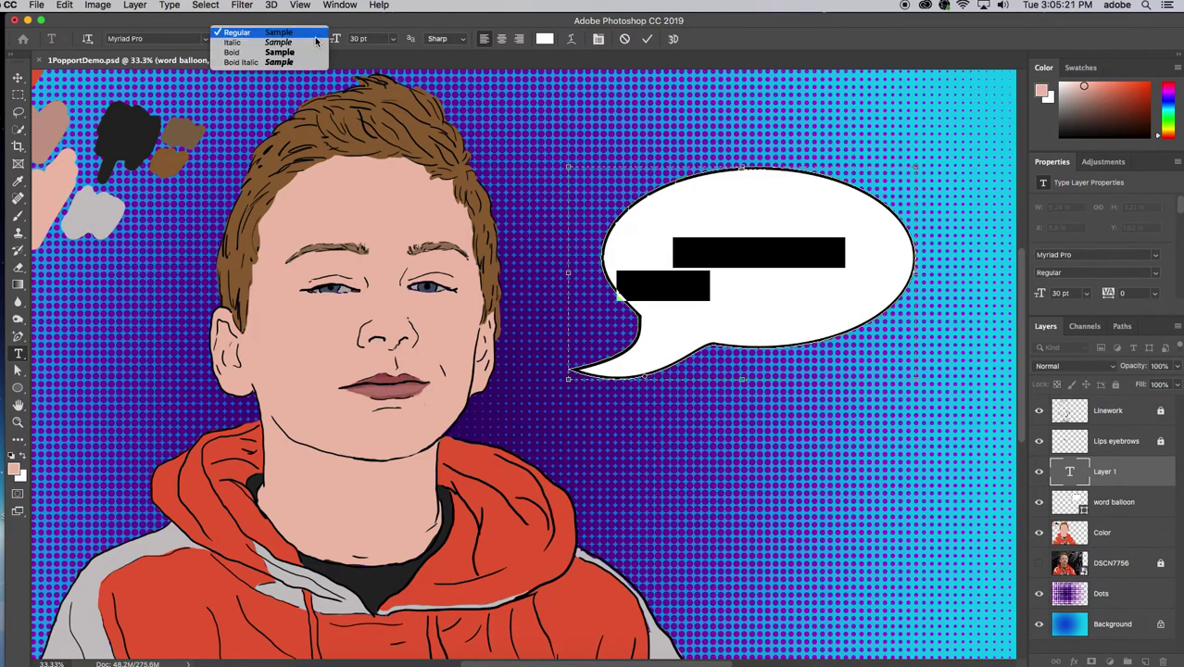
pyautogui.click(300, 53)
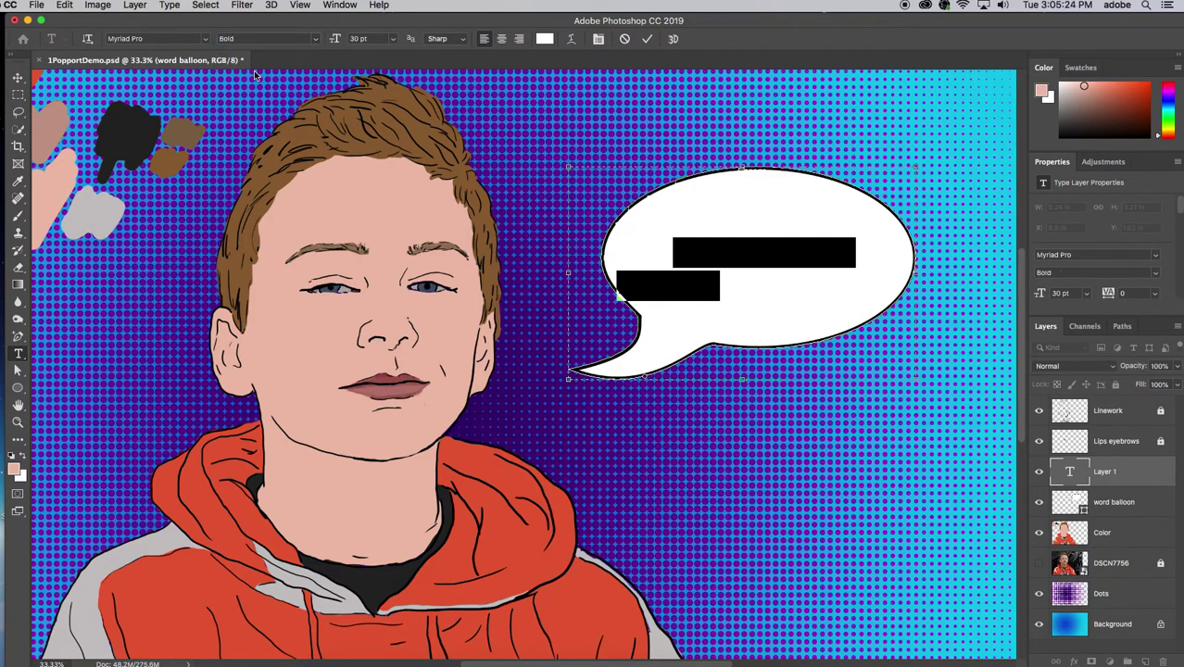
# Step: Delete the selected placeholder text inside the balloon and enter "What's"
pyautogui.press('BackSpace')
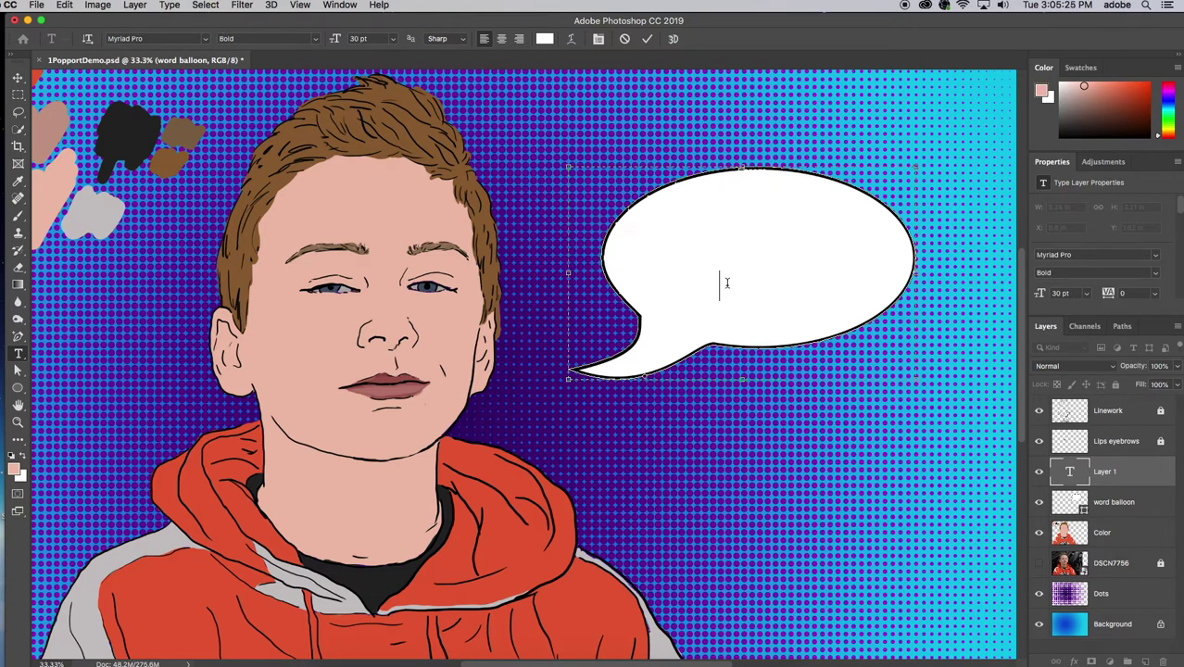
pyautogui.press('BackSpace')
pyautogui.press('BackSpace')
pyautogui.press('BackSpace')
pyautogui.press('BackSpace')
pyautogui.press('BackSpace')
pyautogui.press('BackSpace')
pyautogui.press('BackSpace')
pyautogui.press('BackSpace')
pyautogui.press('BackSpace')
# Step: Set the color of the balloon's "What's" line to red f51414
pyautogui.moveTo(843, 246); pyautogui.dragTo(660, 243)
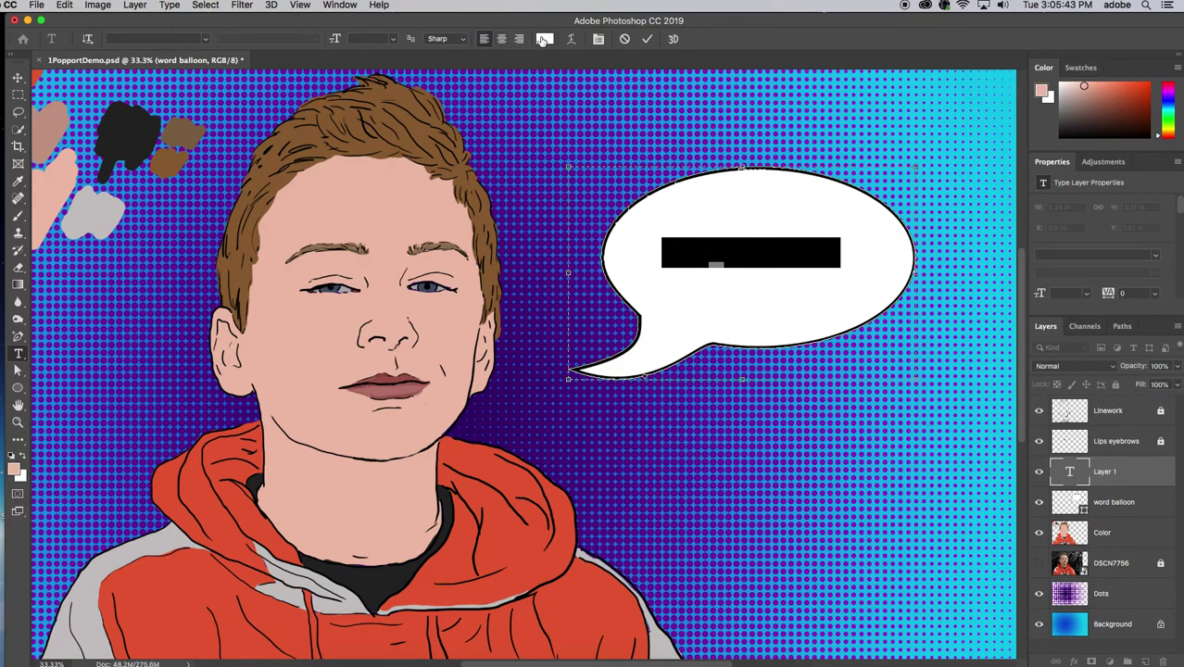
pyautogui.click(544, 40)
pyautogui.click(538, 237)
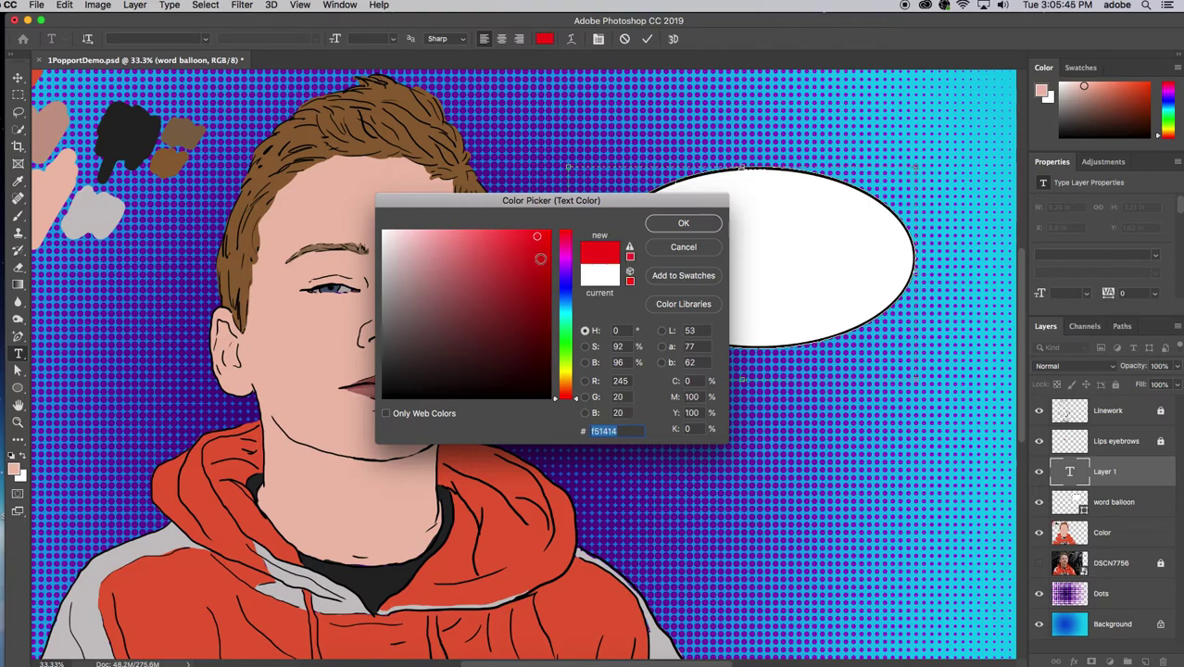
pyautogui.click(683, 223)
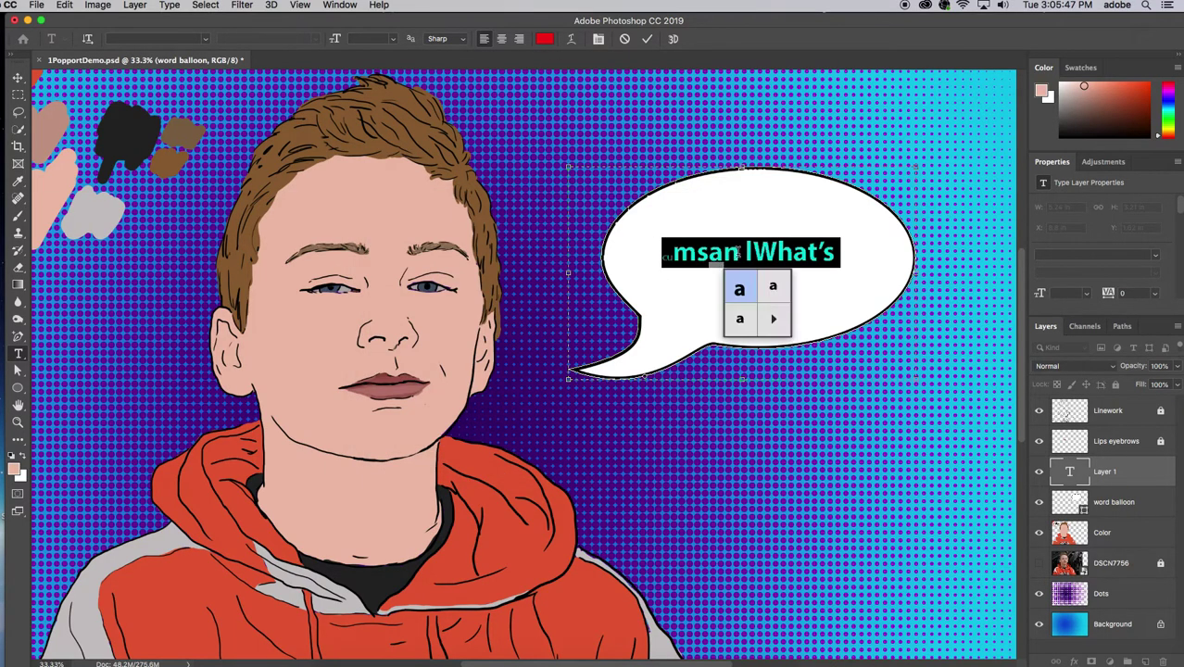
# Step: Remove the leftover placeholder characters before "What's" and complete the balloon text as "What's Up!"
pyautogui.moveTo(752, 252); pyautogui.dragTo(639, 250)
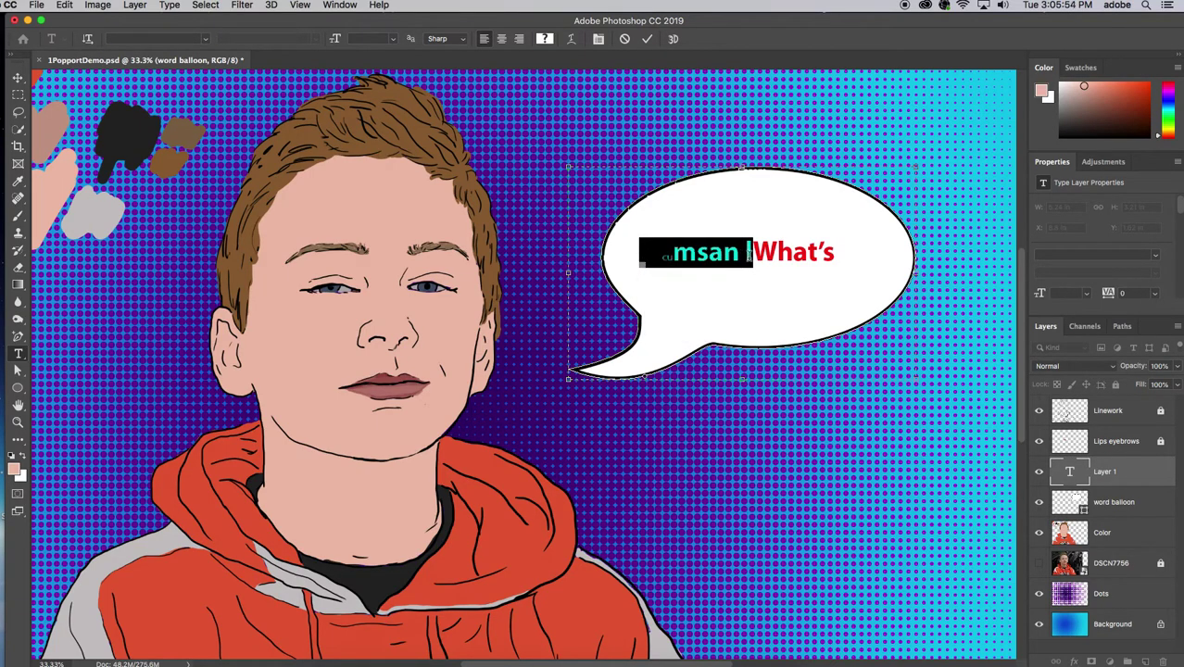
pyautogui.press('BackSpace')
pyautogui.click(732, 252)
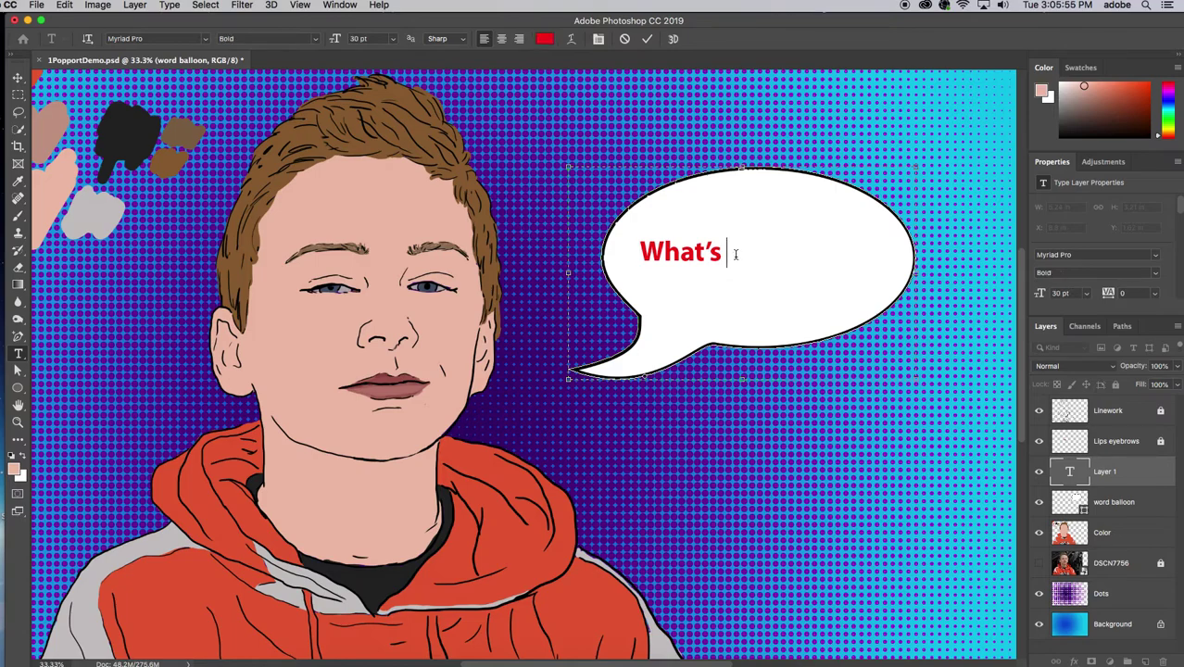
pyautogui.write('Up!')
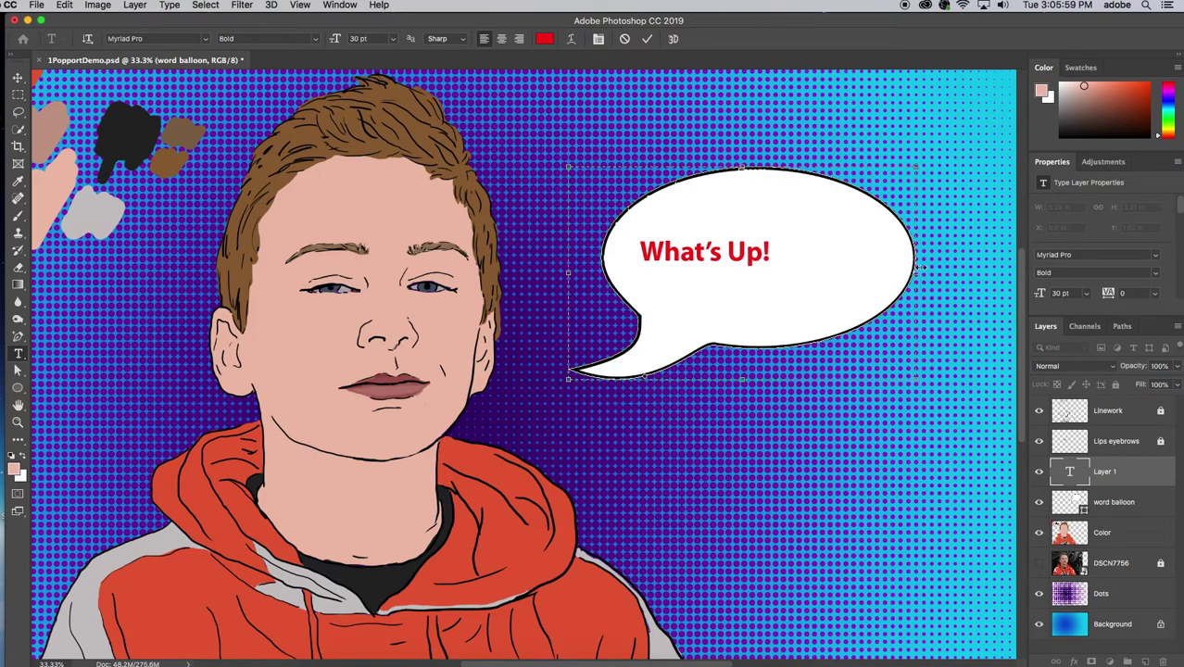
# Step: Set the font size of the "What's Up!" text to 52 pt
pyautogui.moveTo(776, 252); pyautogui.dragTo(652, 250)
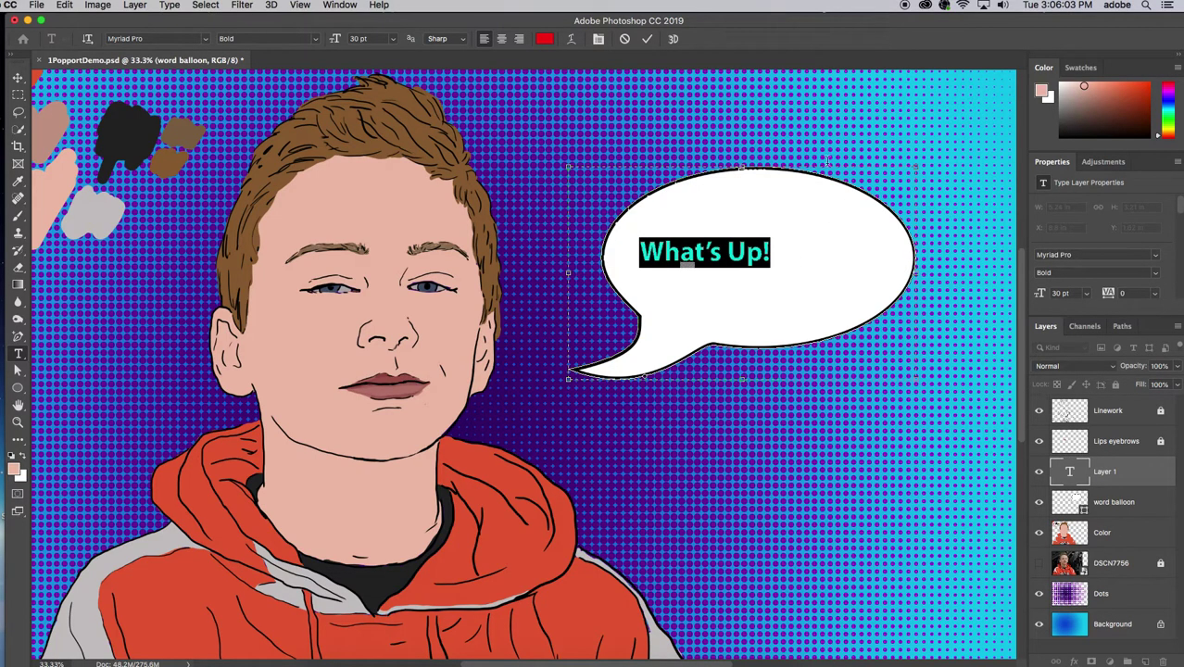
pyautogui.click(393, 44)
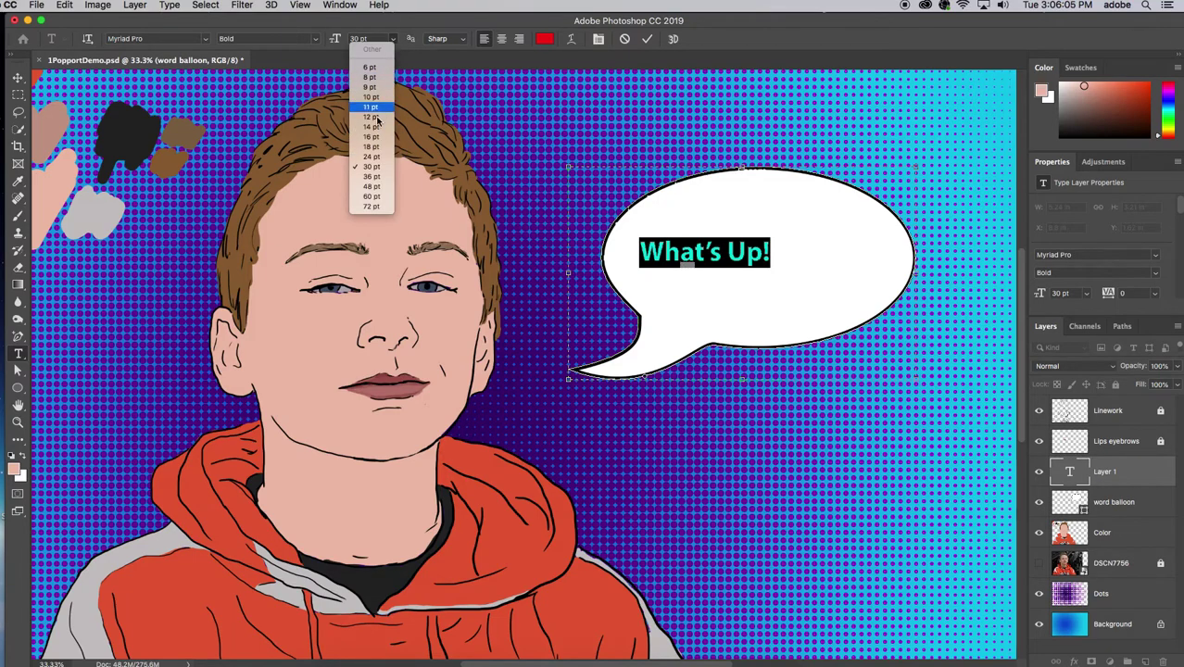
pyautogui.click(369, 190)
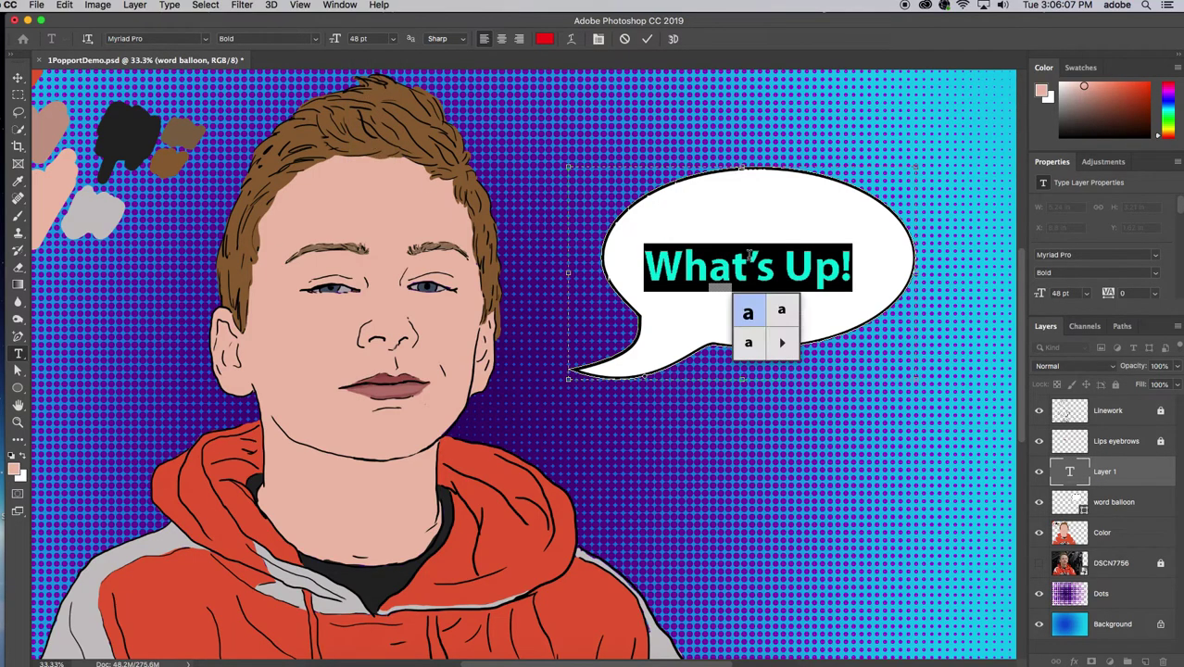
pyautogui.click(395, 42)
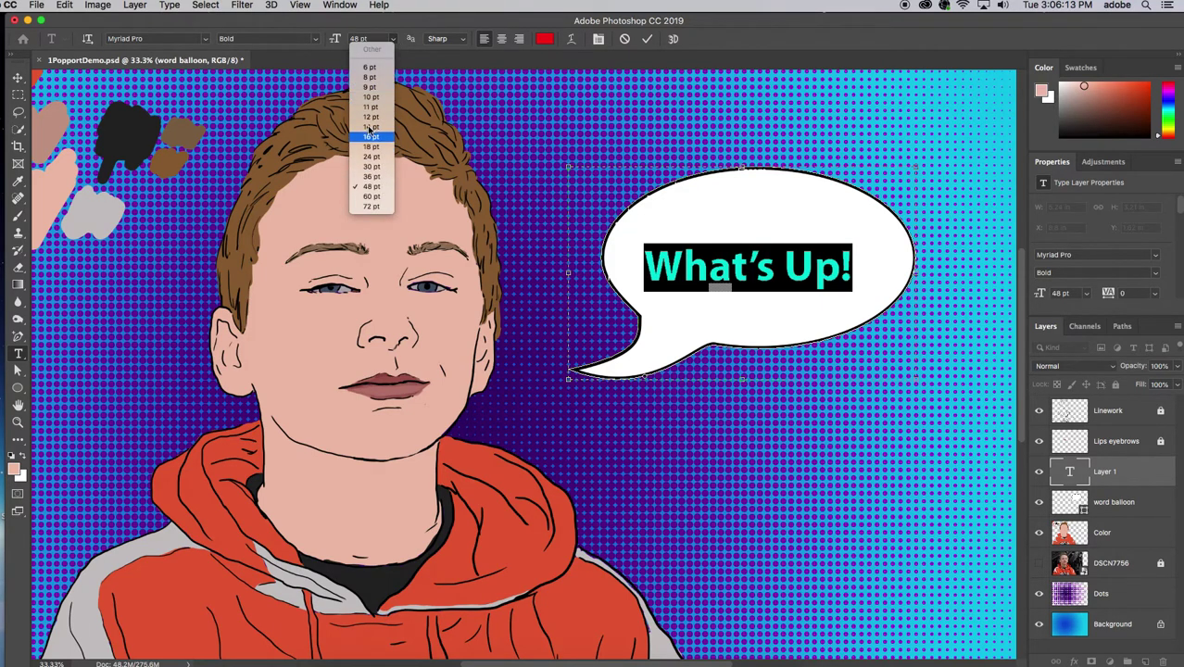
pyautogui.click(363, 41)
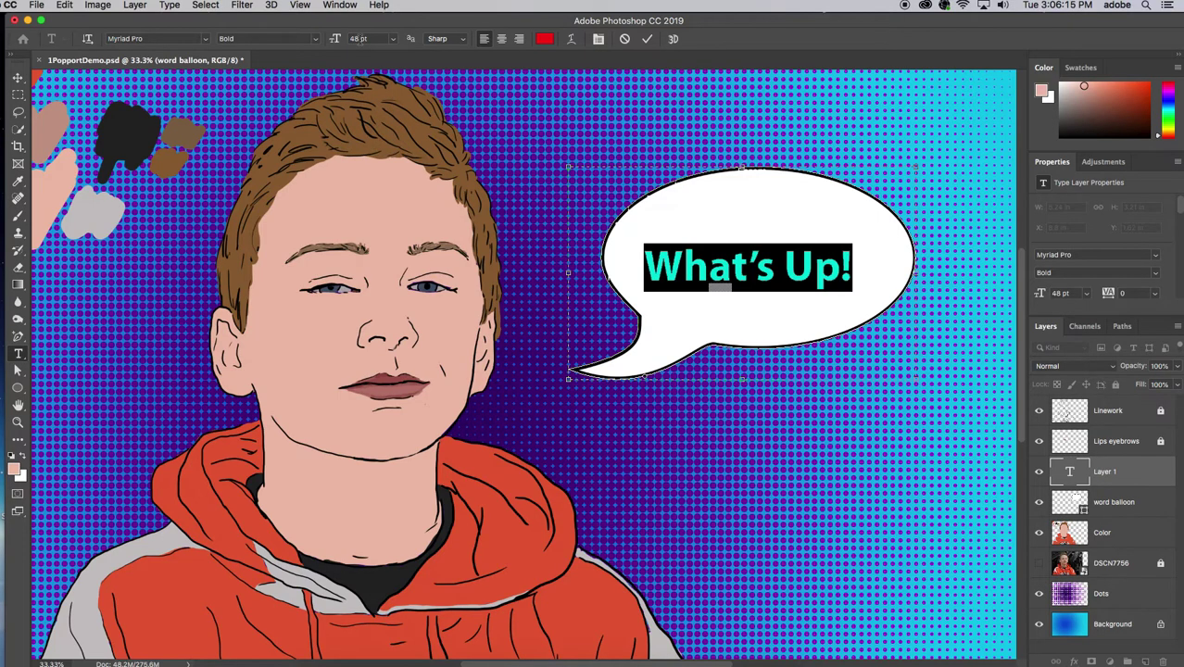
pyautogui.write('52')
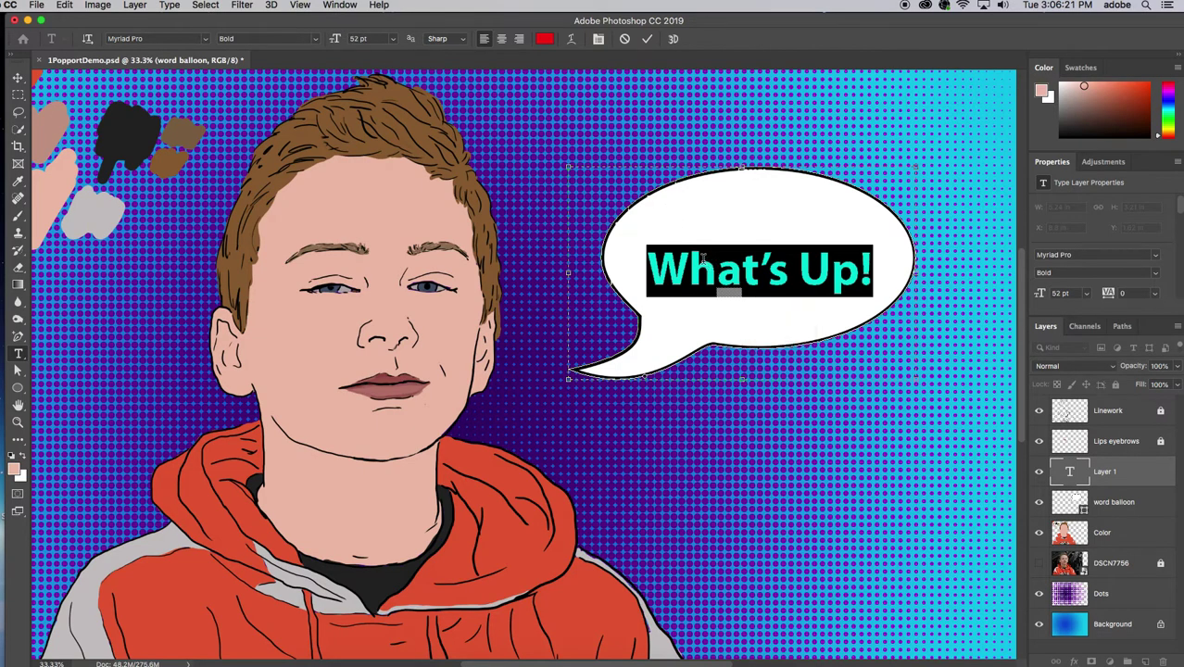
# Step: Try the Marker Felt font on the "What's Up!" text
pyautogui.click(205, 39)
pyautogui.click(205, 39)
pyautogui.click(205, 39)
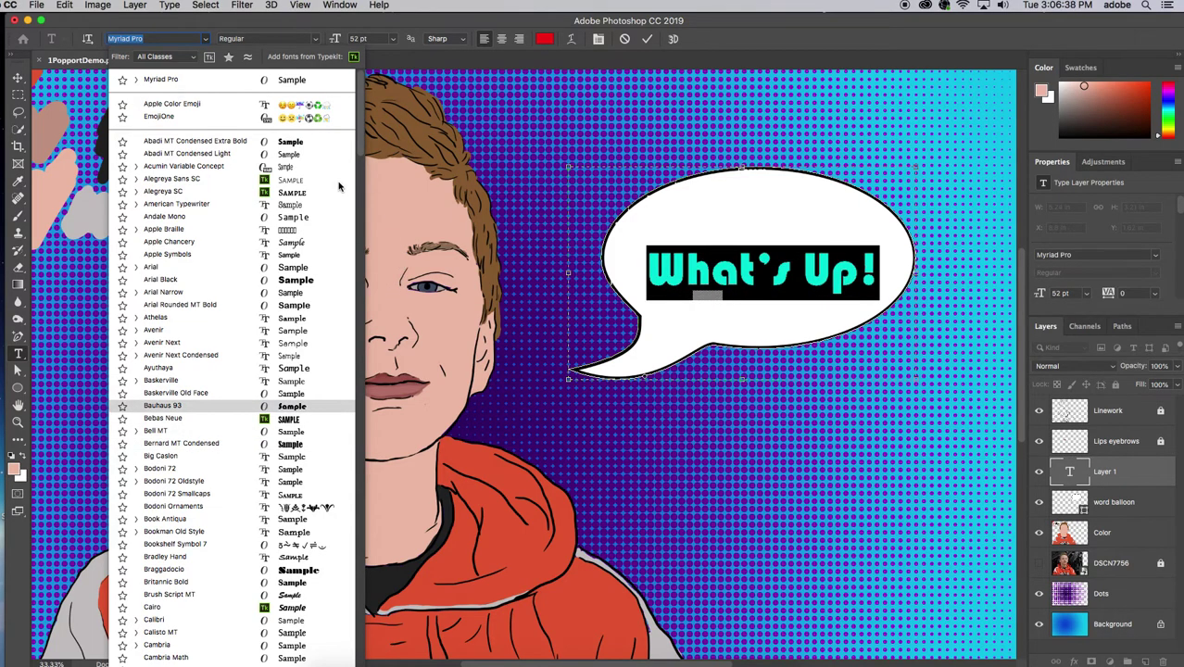
pyautogui.scroll(-2, 361, 161)
pyautogui.scroll(-10, 361, 162)
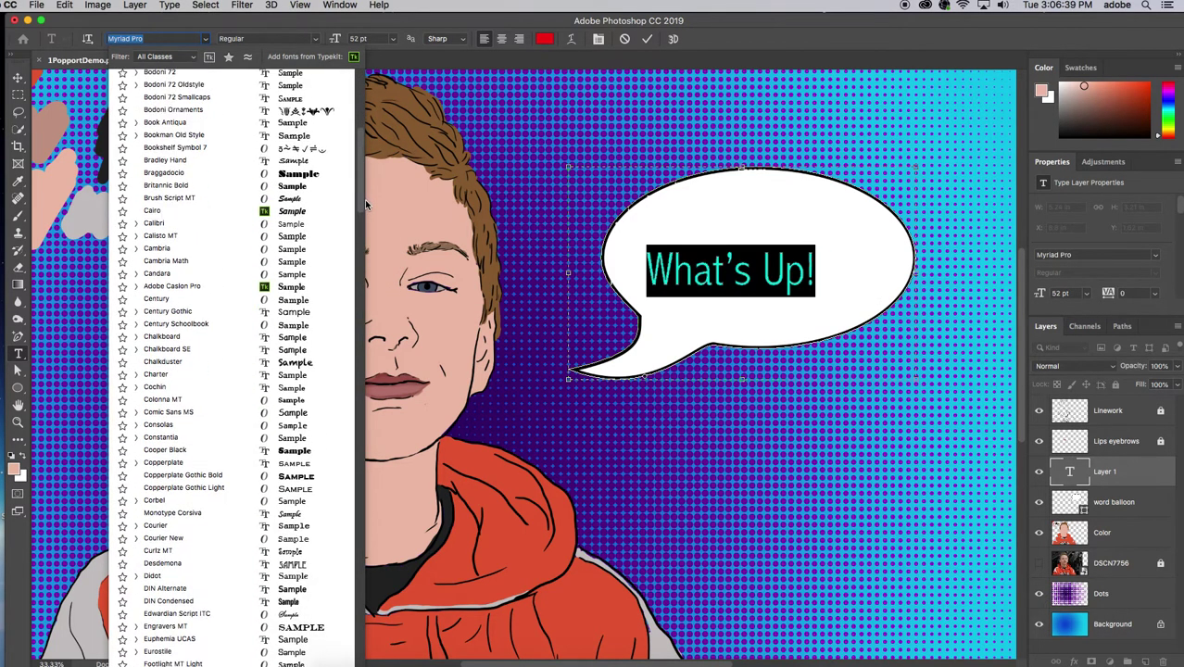
pyautogui.scroll(-18, 367, 212)
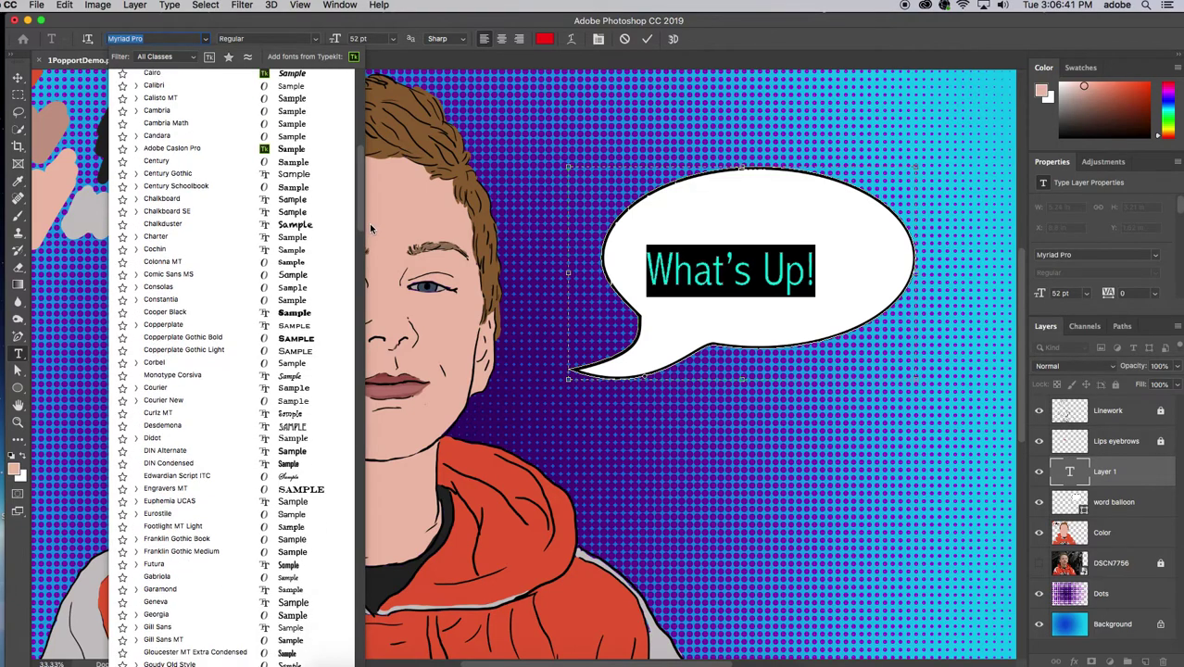
pyautogui.scroll(-20, 377, 304)
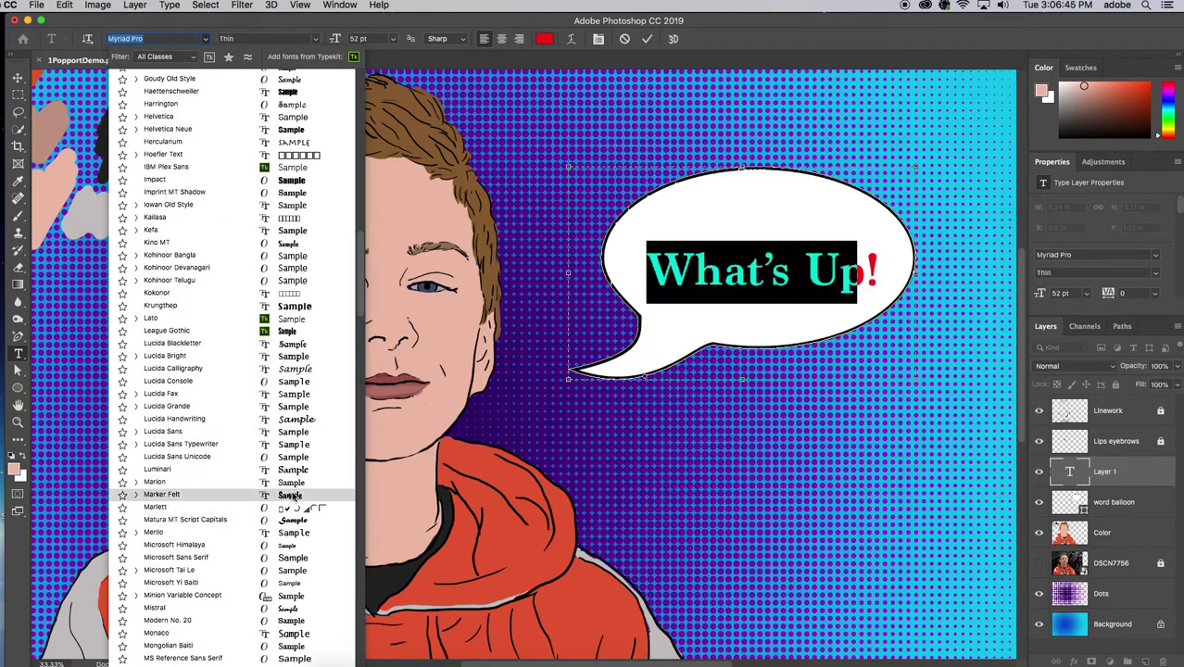
pyautogui.click(161, 494)
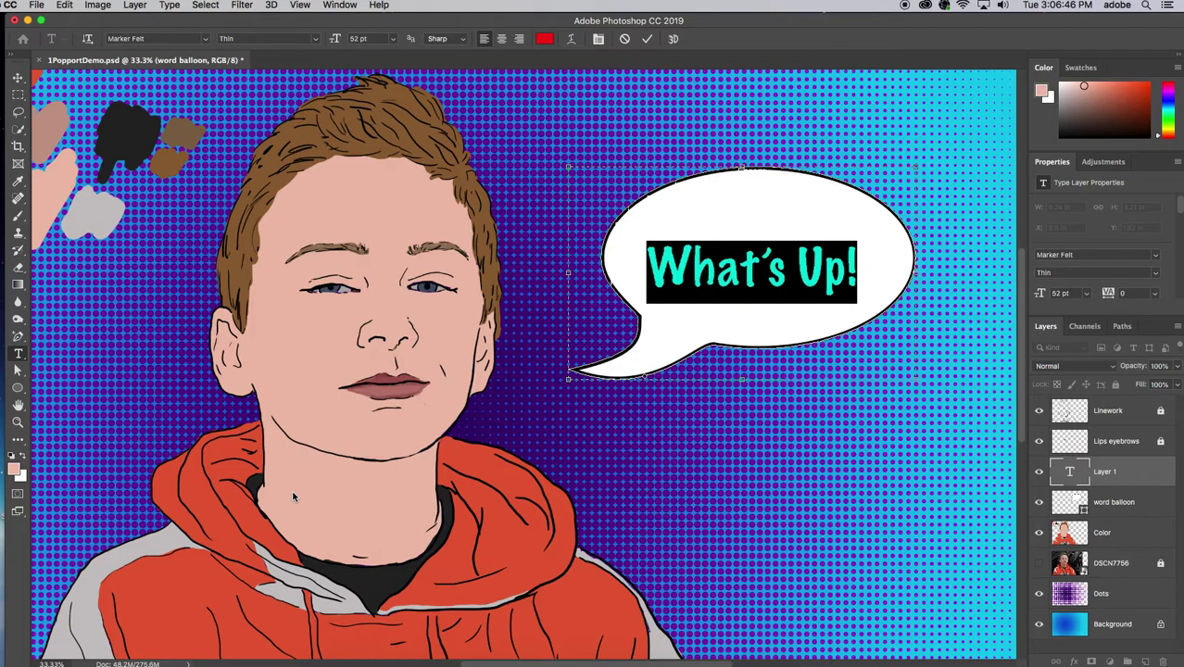
# Step: Set the font of the "What's Up!" text to Bauhaus 93
pyautogui.click(204, 39)
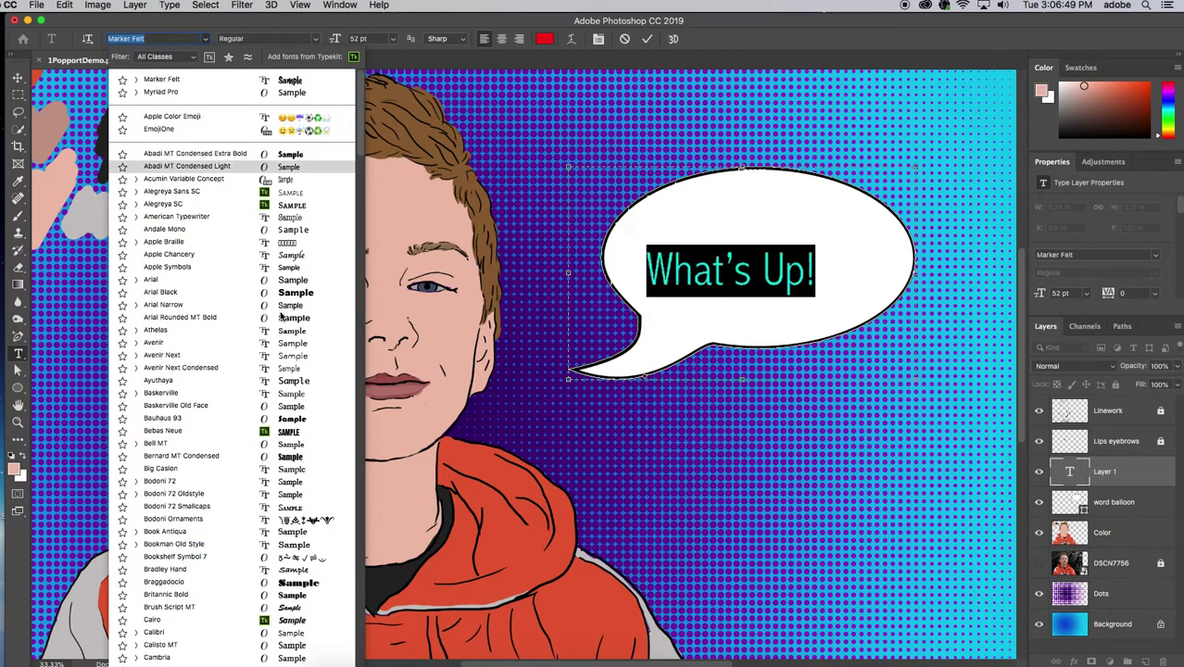
pyautogui.click(291, 422)
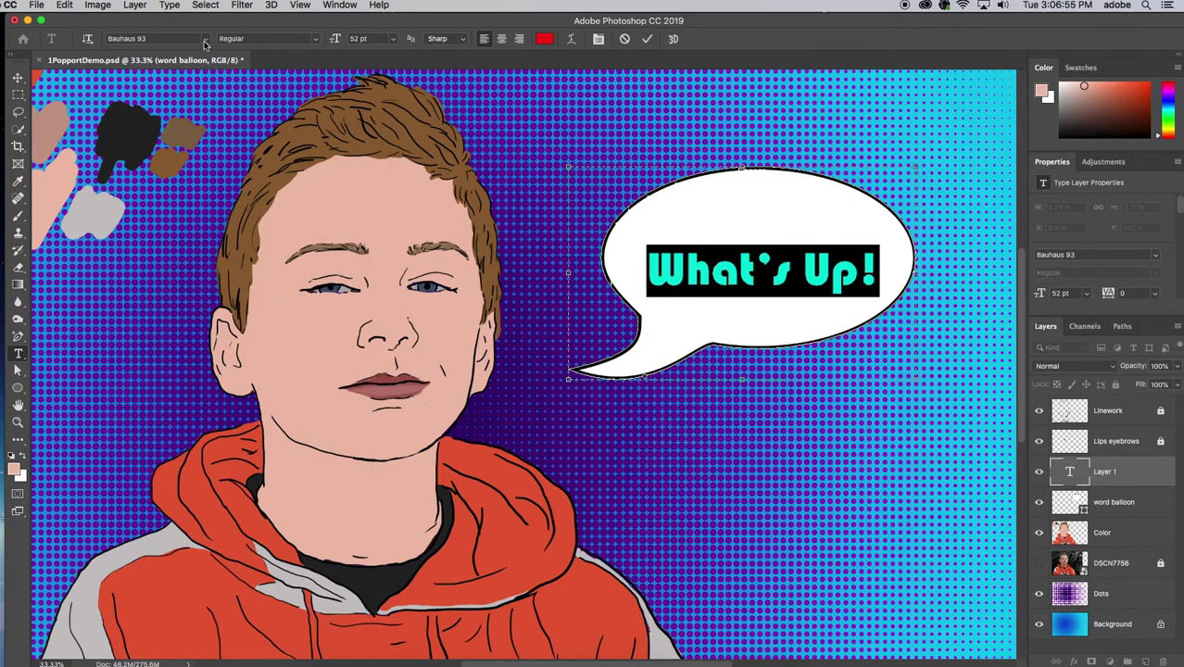
# Step: Try the Haettenschweiler font on the "What's Up!" text and return it to Bauhaus 93
pyautogui.click(205, 41)
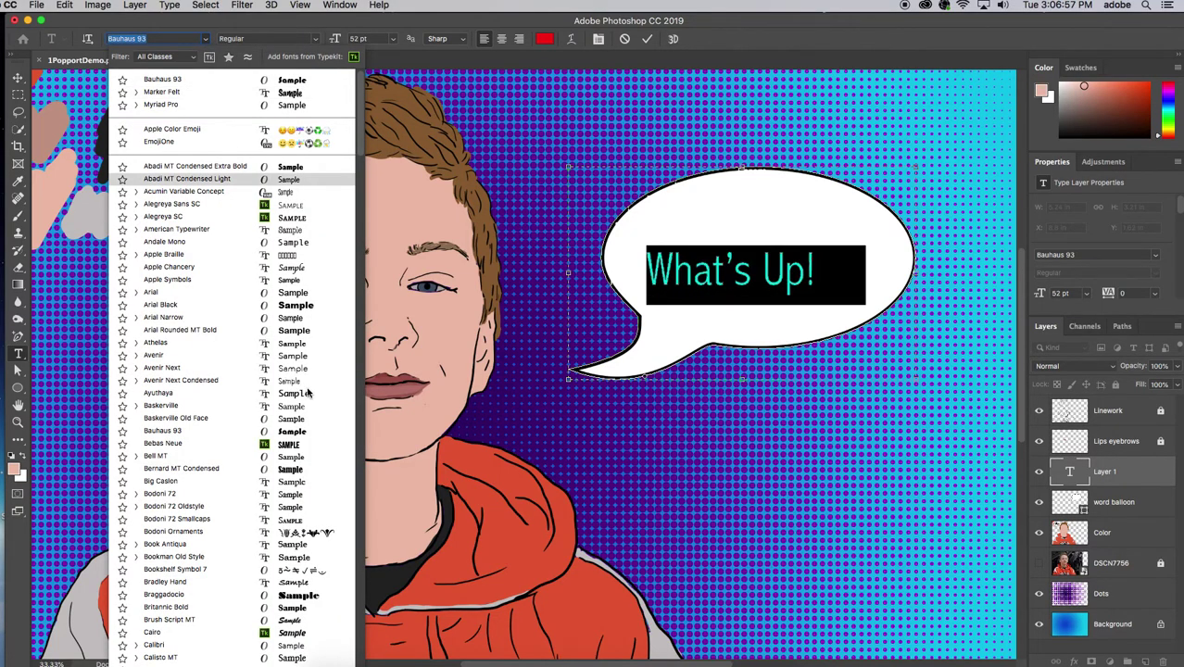
pyautogui.scroll(-5, 312, 547)
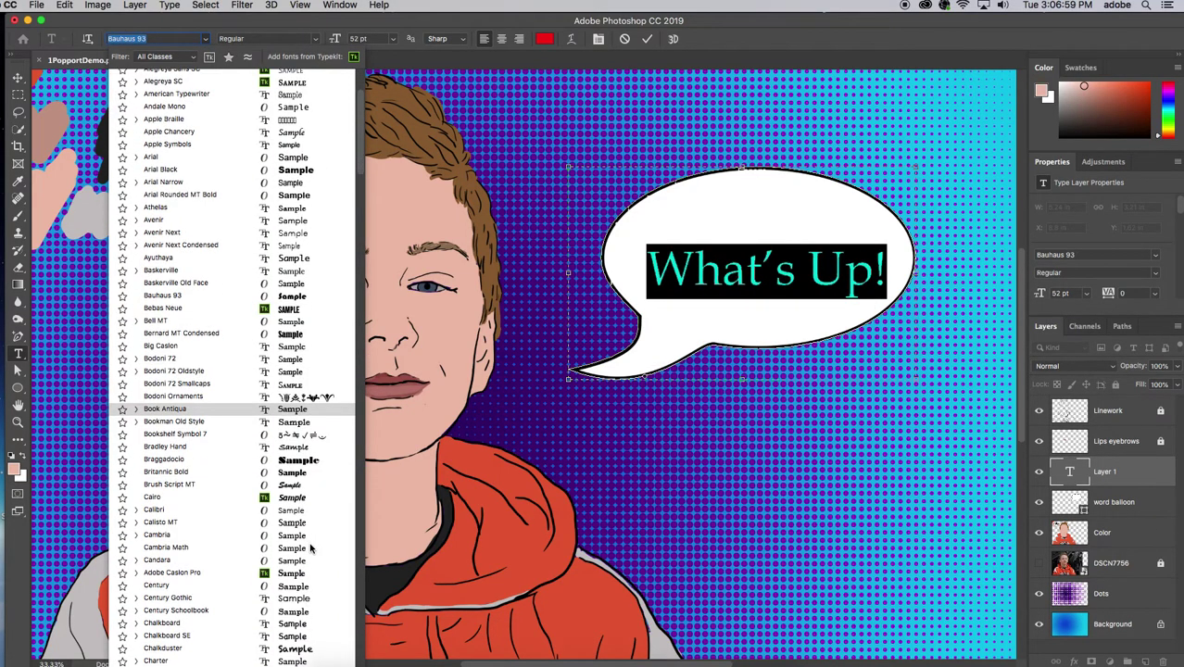
pyautogui.scroll(-7, 311, 548)
pyautogui.scroll(-8, 312, 549)
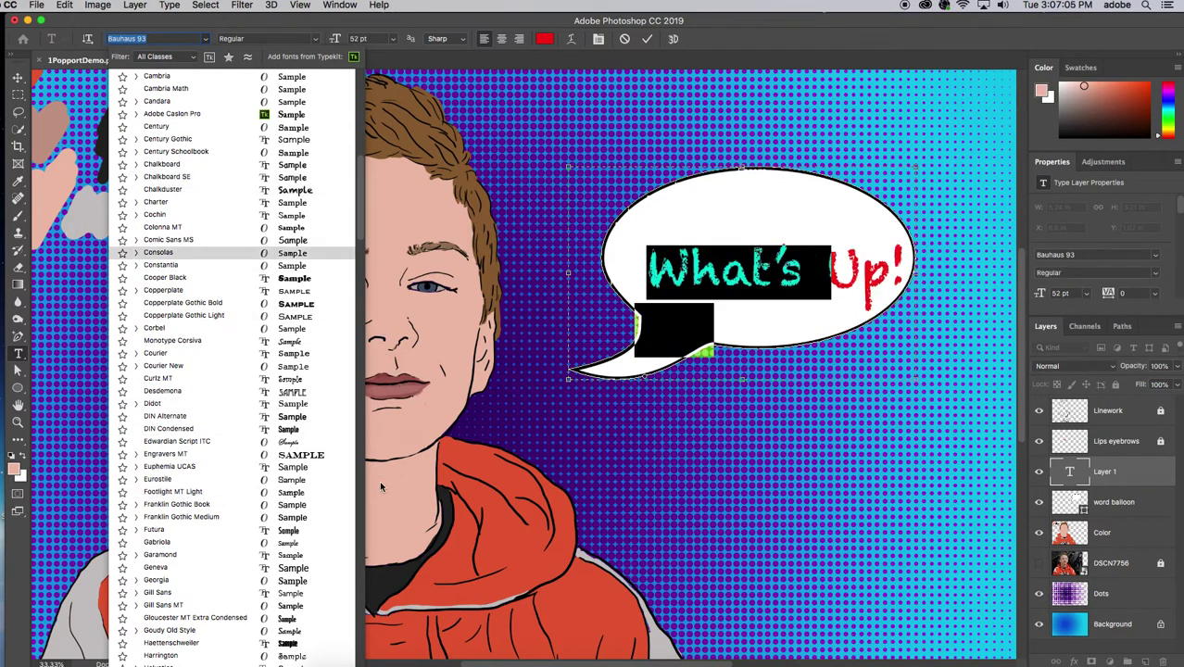
pyautogui.scroll(-3, 301, 529)
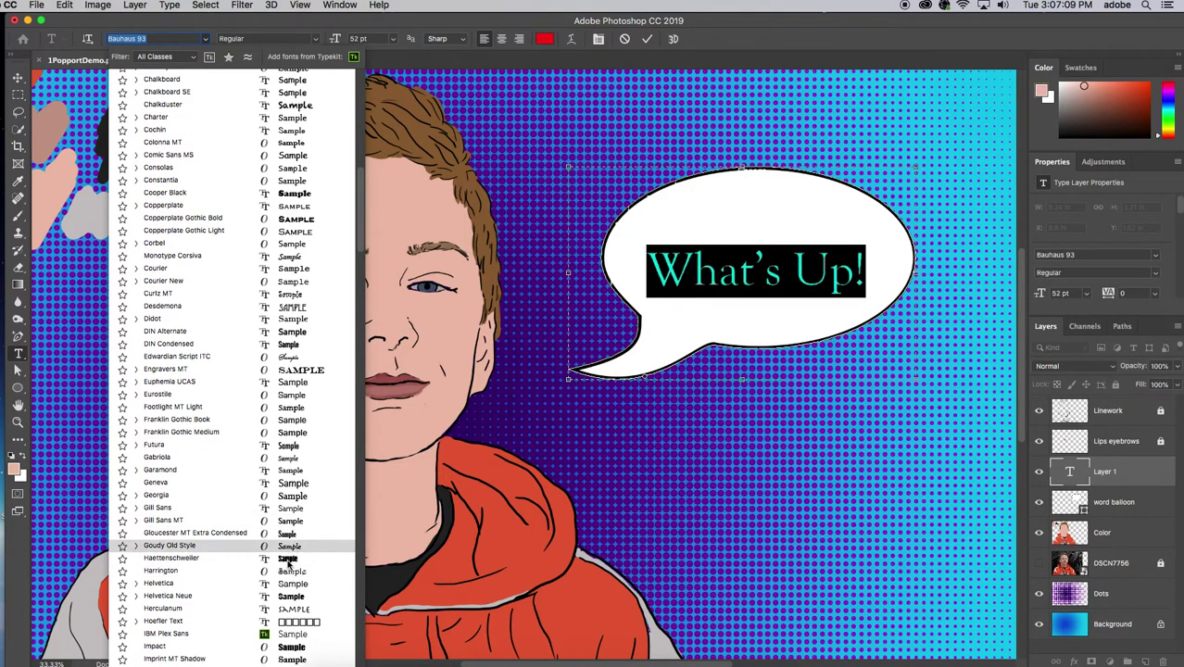
pyautogui.click(289, 561)
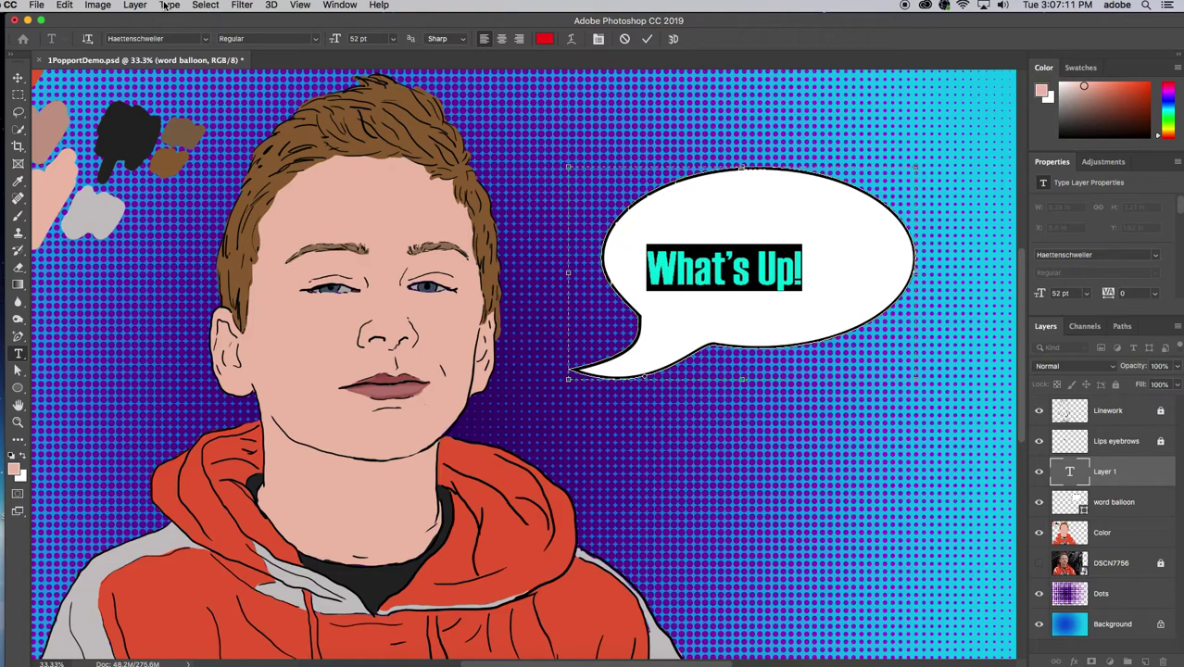
pyautogui.click(208, 39)
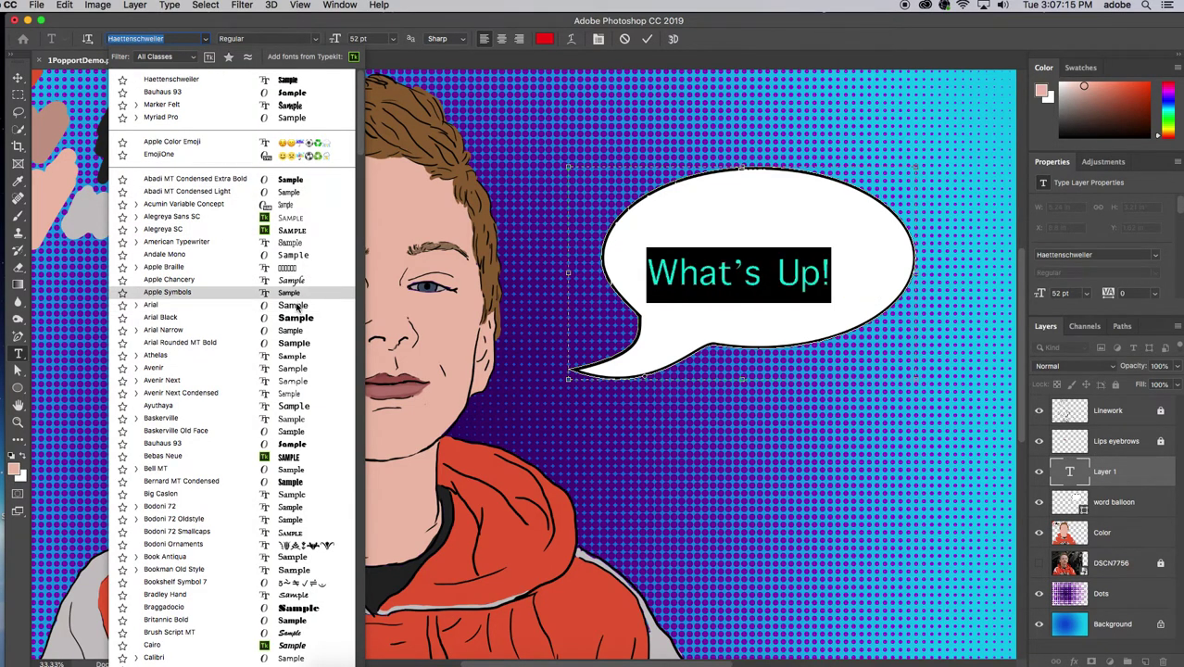
pyautogui.click(287, 445)
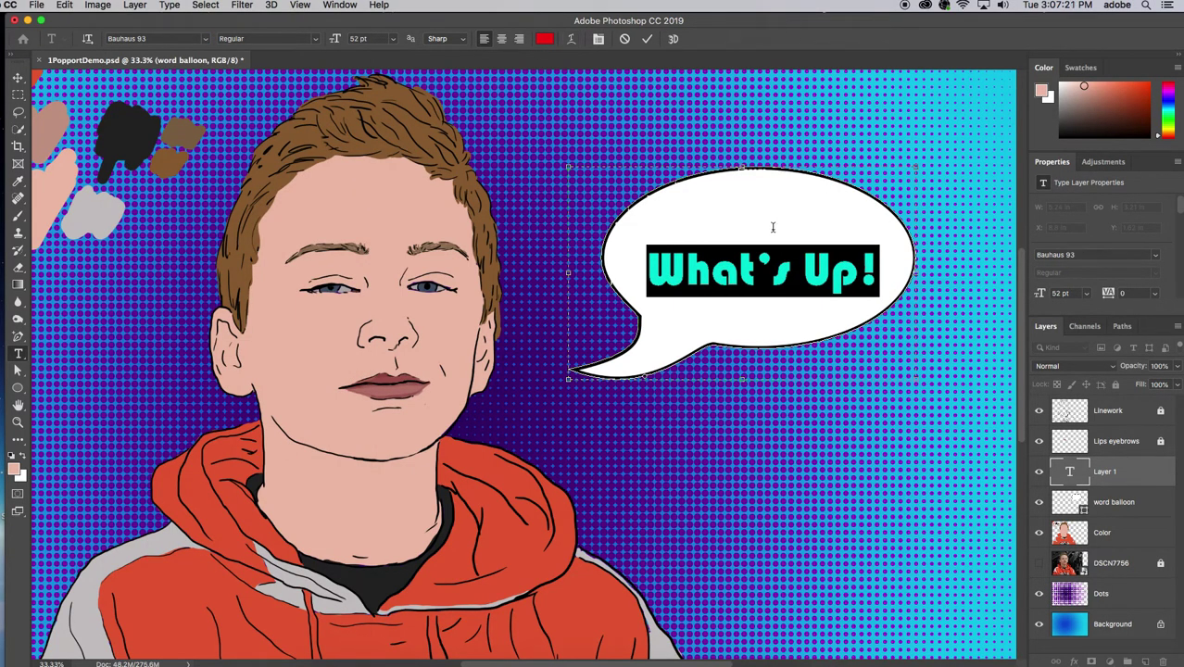
# Step: Commit the "What's Up!" text edit and move the text layer up so its wording overlaps the balloon's upper edge
pyautogui.click(648, 40)
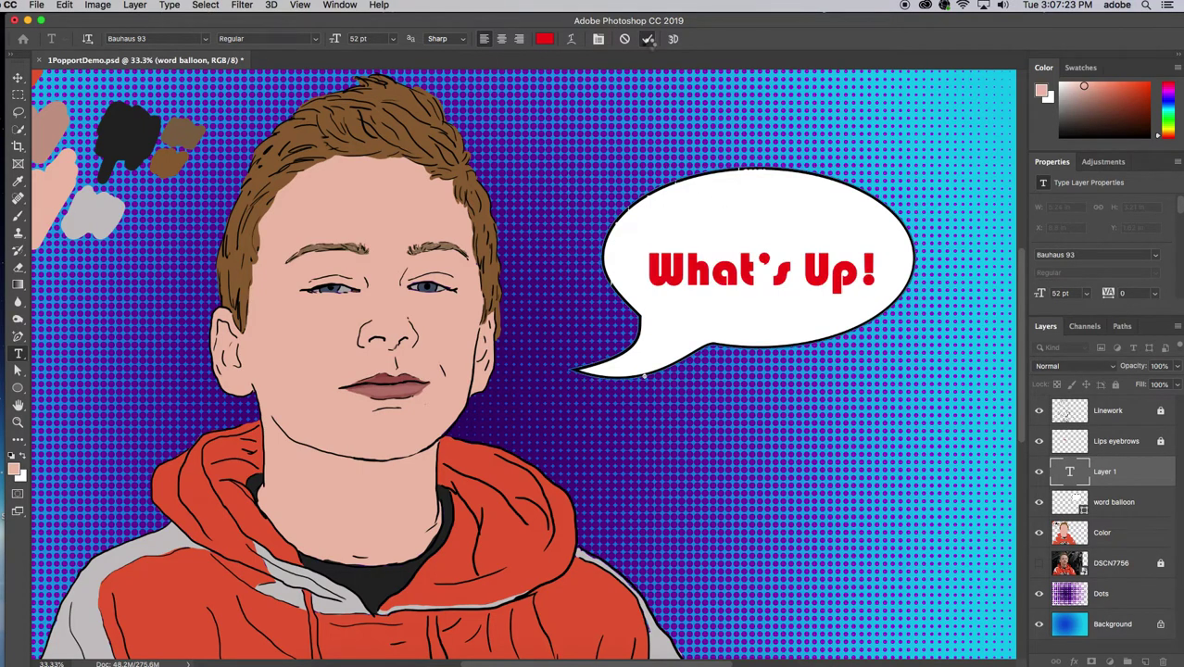
pyautogui.click(18, 77)
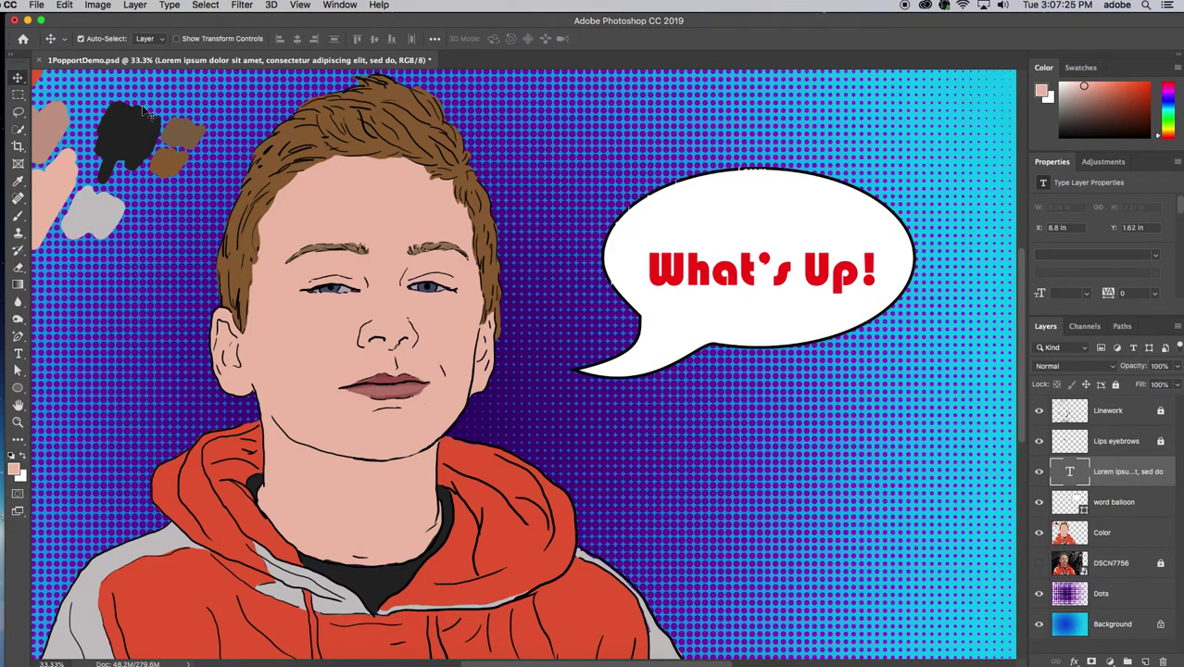
pyautogui.moveTo(756, 276); pyautogui.dragTo(764, 198)
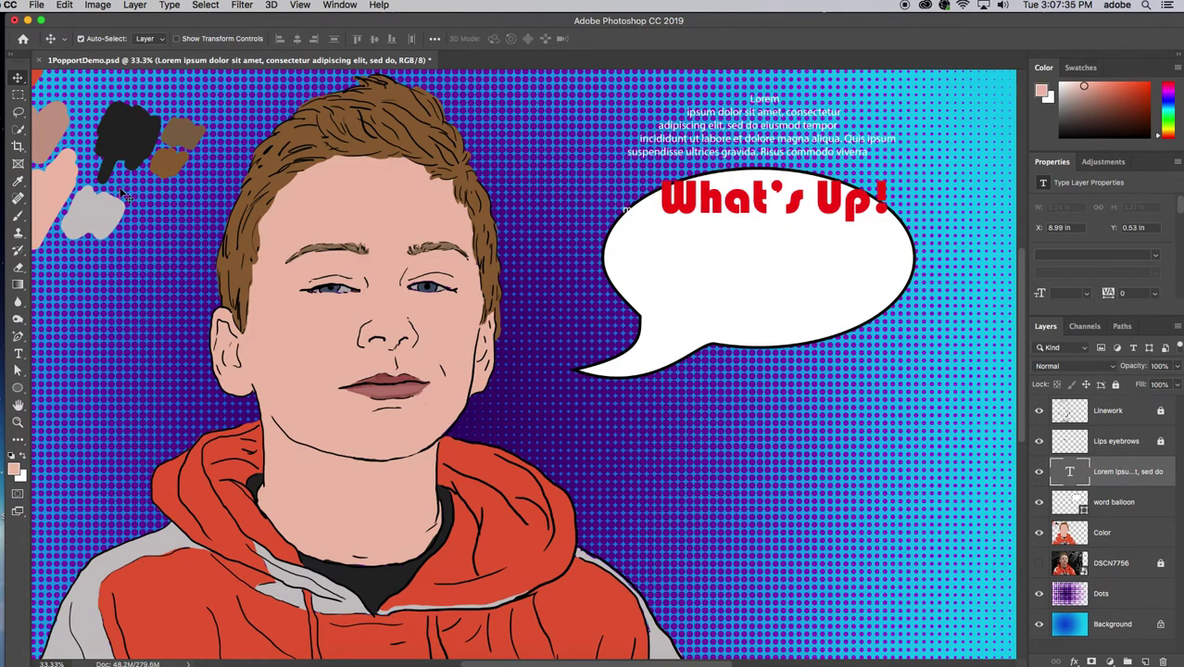
# Step: Delete the leftover Lorem ipsum placeholder text around "What's Up!" and move the wording back into the middle of the balloon
pyautogui.click(19, 354)
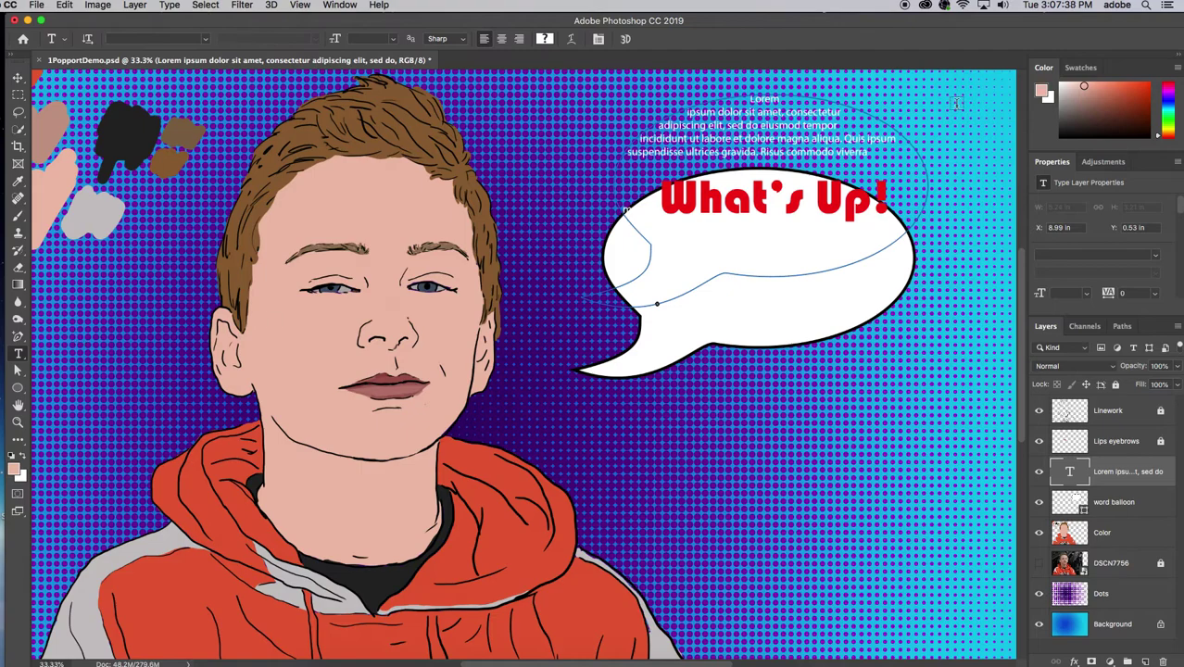
pyautogui.moveTo(873, 153); pyautogui.dragTo(632, 93)
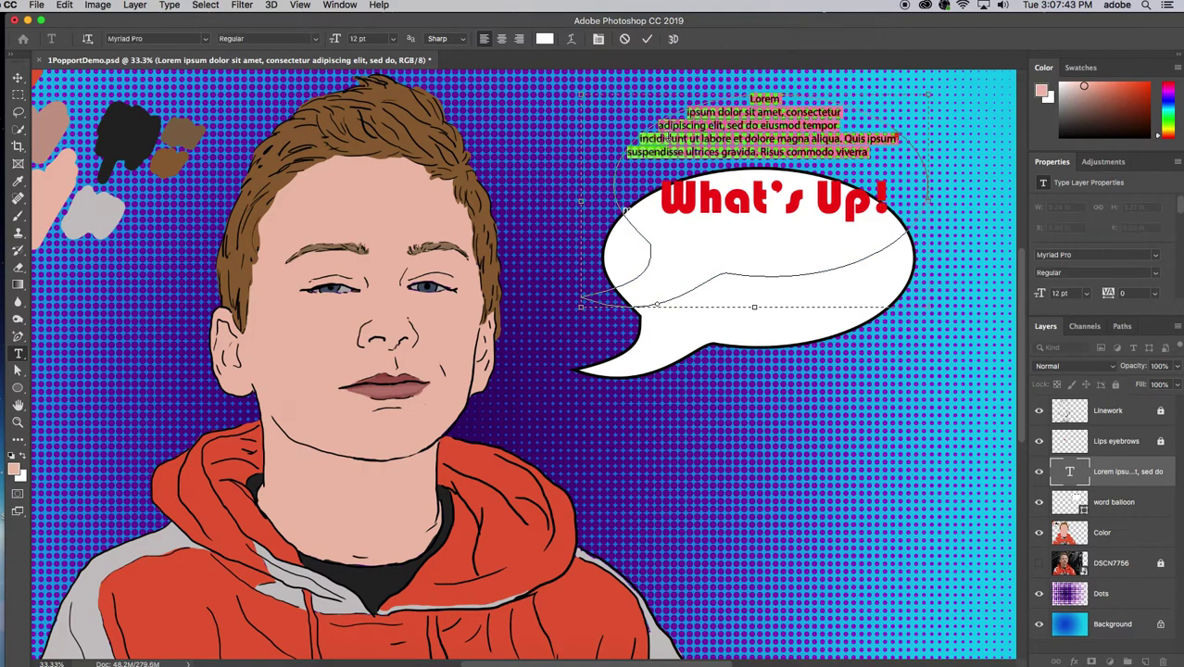
pyautogui.press('BackSpace')
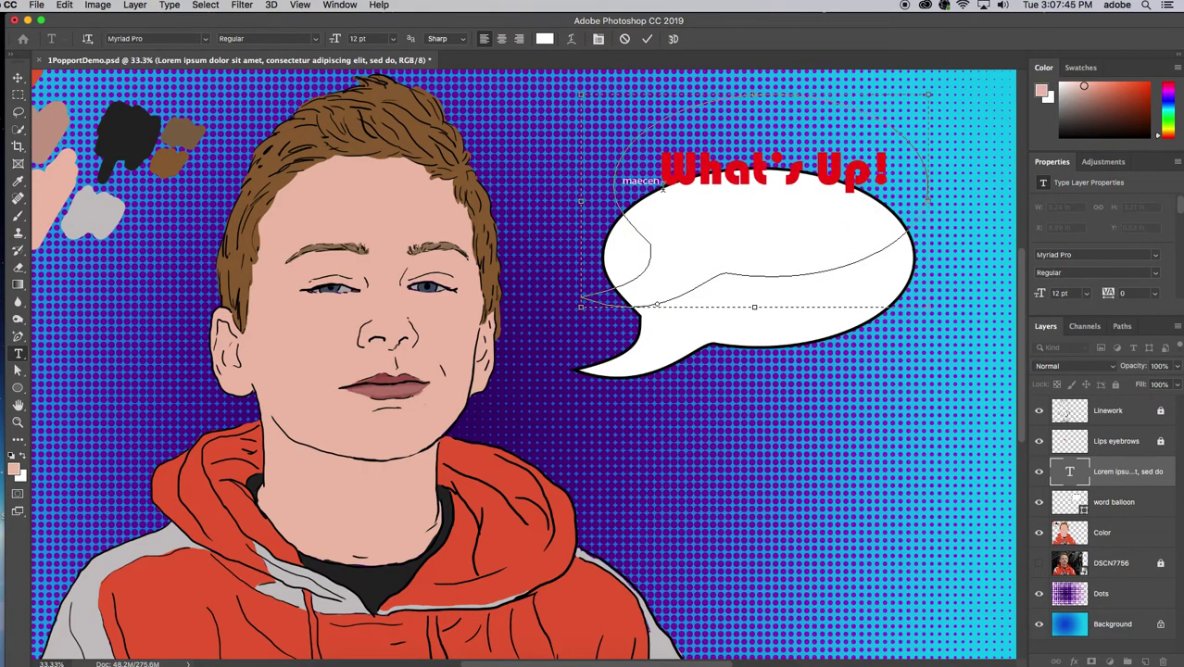
pyautogui.moveTo(660, 180); pyautogui.dragTo(617, 181)
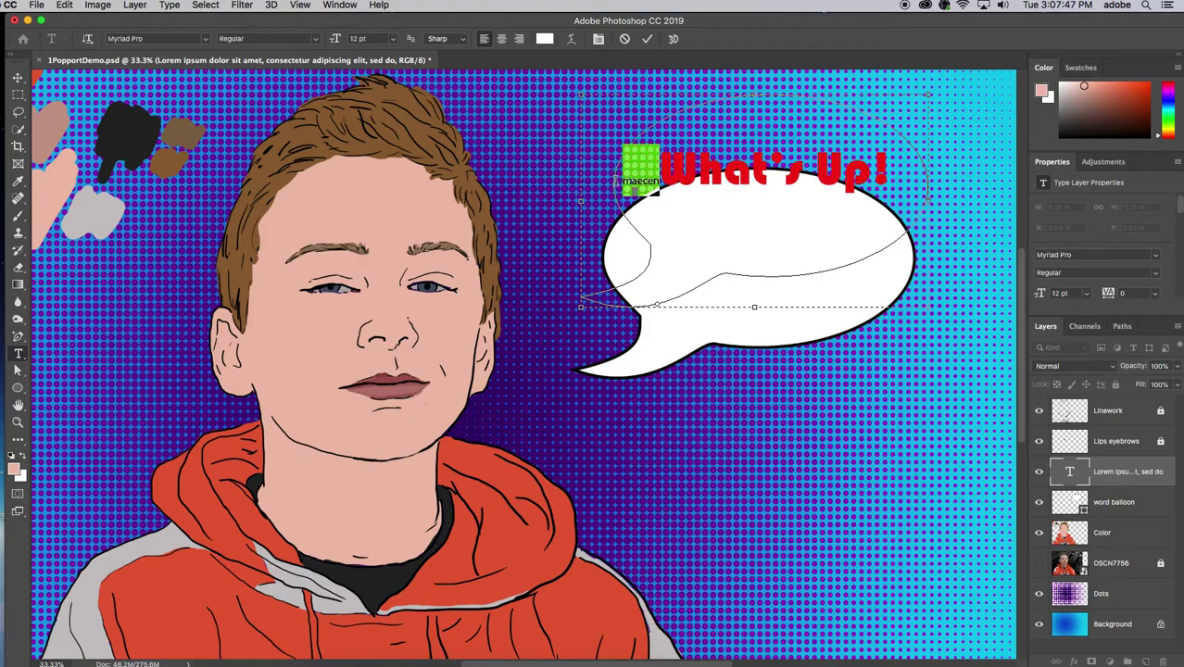
pyautogui.press('BackSpace')
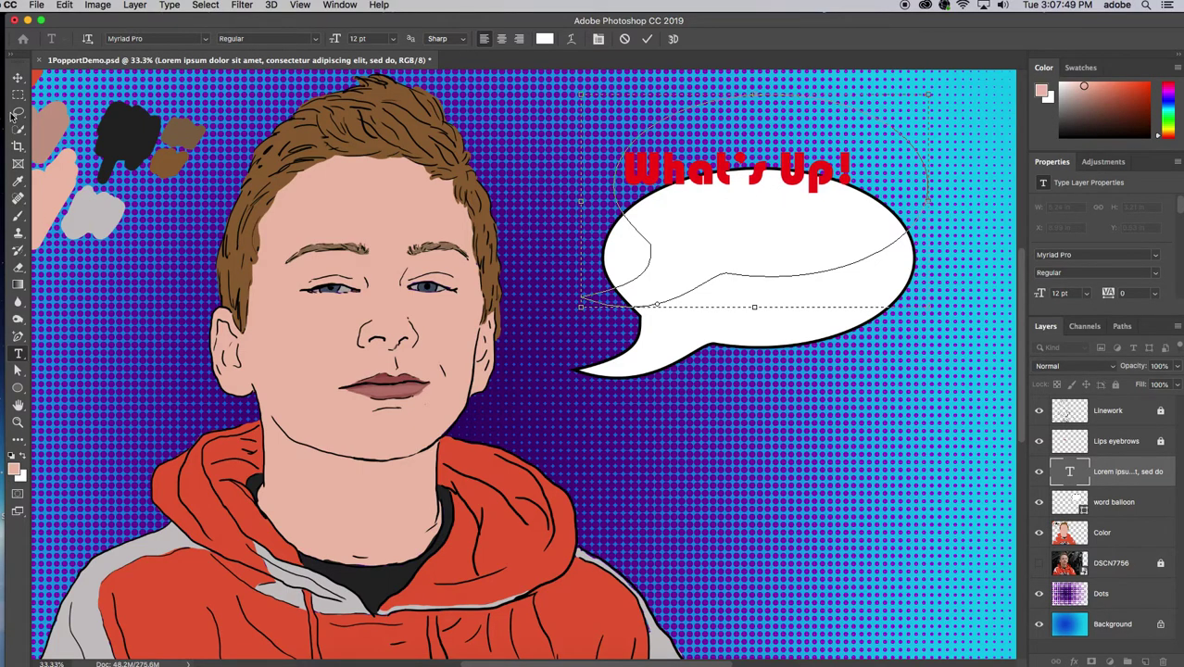
pyautogui.click(17, 77)
pyautogui.moveTo(733, 178); pyautogui.dragTo(759, 255)
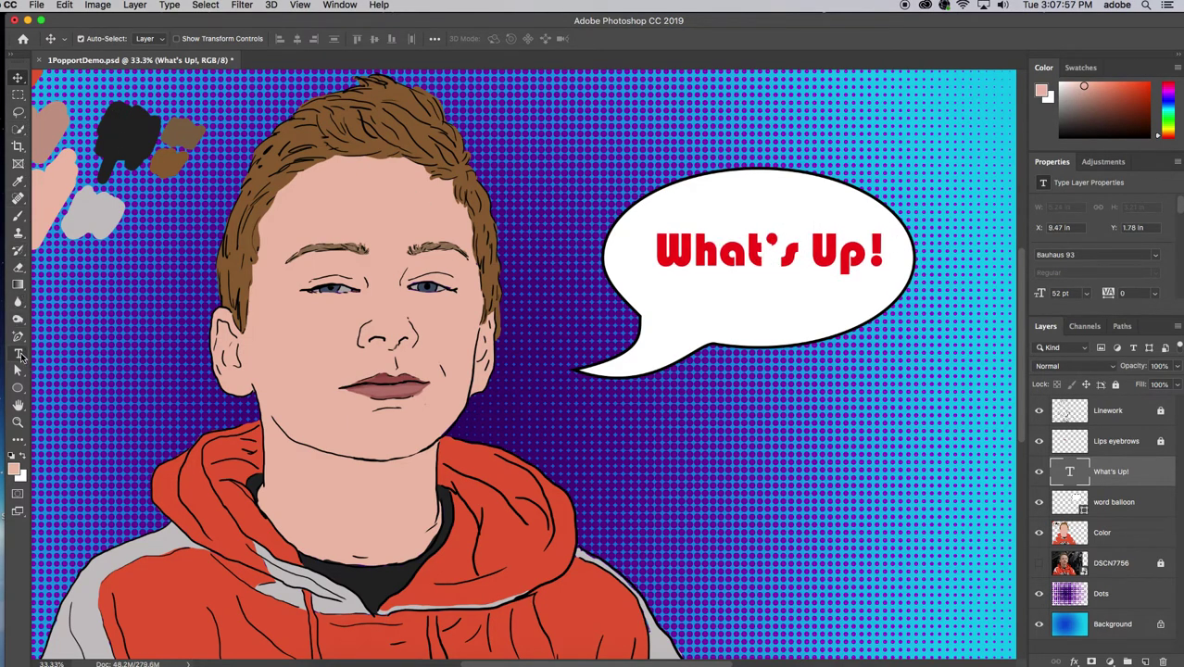
pyautogui.click(19, 353)
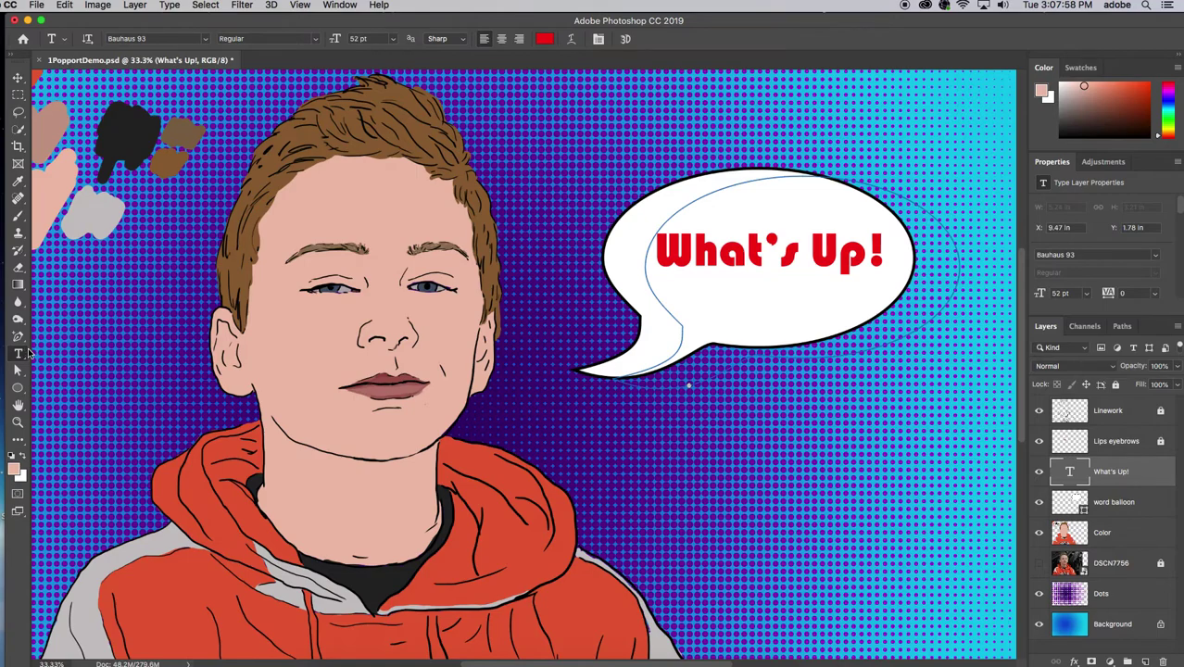
pyautogui.click(881, 257)
pyautogui.press('Left')
pyautogui.press('Left')
pyautogui.press('Left')
pyautogui.press('Left')
pyautogui.press('Left')
pyautogui.press('Left')
pyautogui.press('Left')
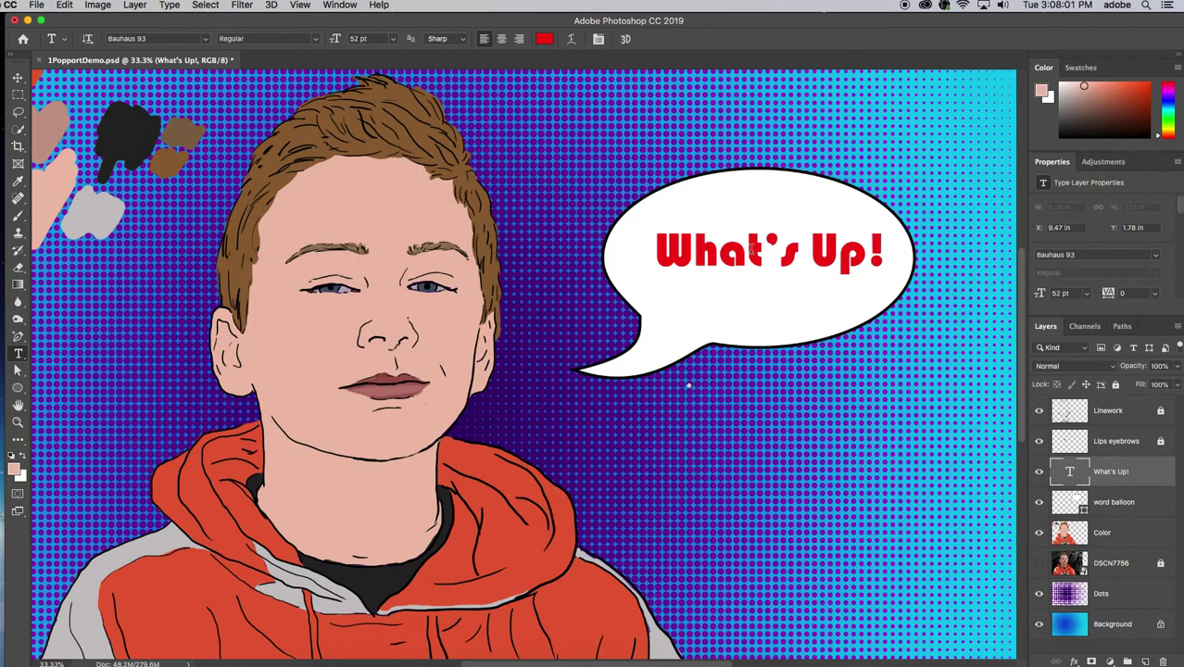
pyautogui.keyDown('shift'); pyautogui.click(884, 258); pyautogui.keyUp('shift')
pyautogui.moveTo(884, 257); pyautogui.dragTo(646, 264)
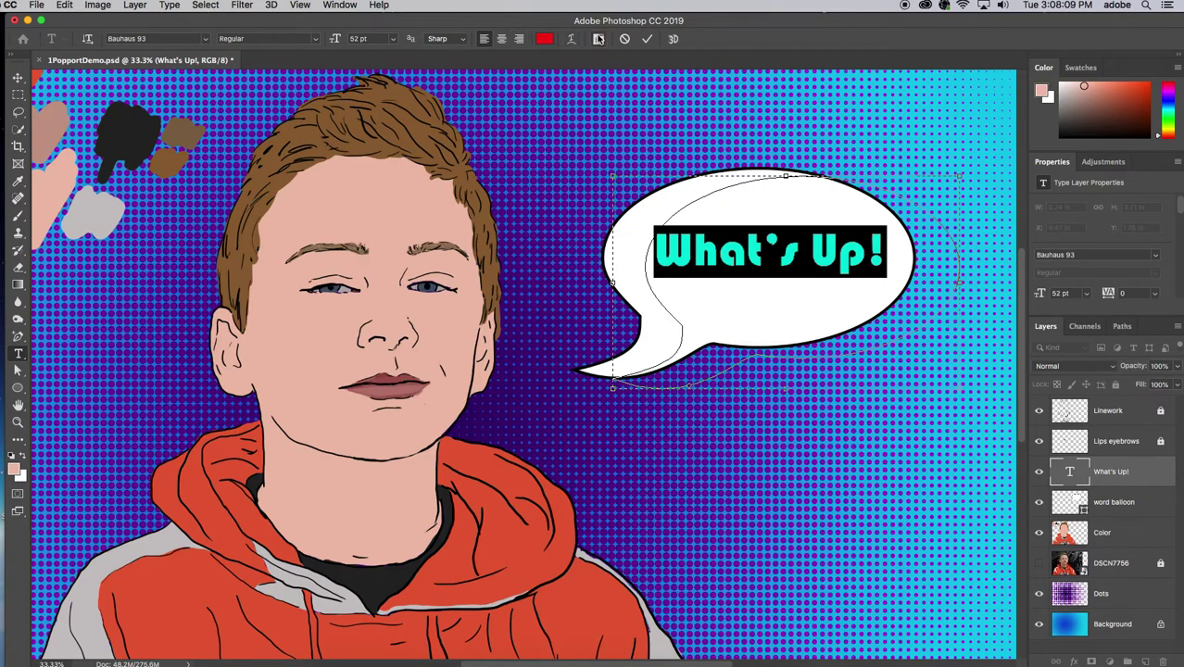
pyautogui.click(171, 6)
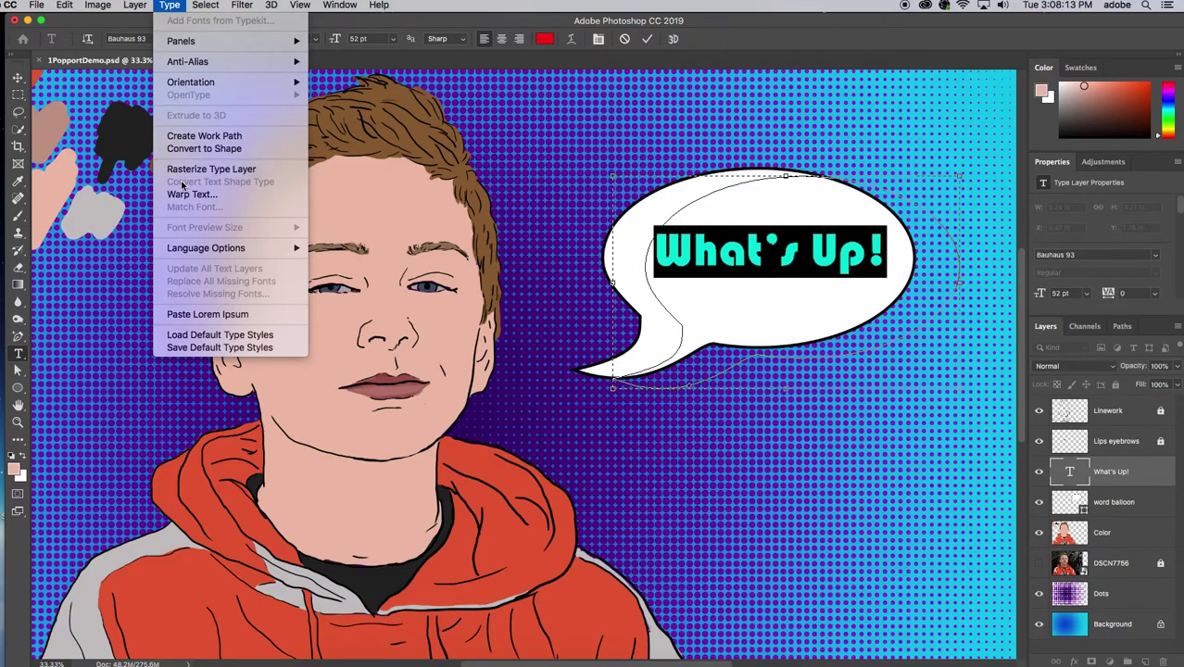
pyautogui.moveTo(313, 4)
pyautogui.moveTo(242, 4)
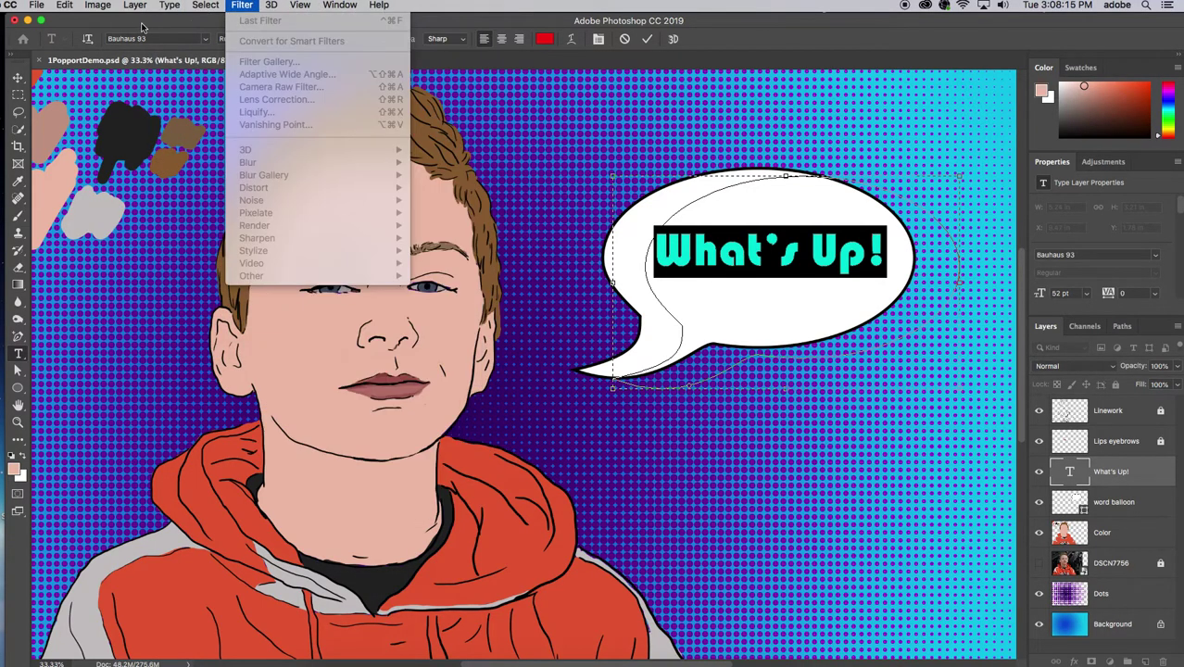
pyautogui.moveTo(163, 5)
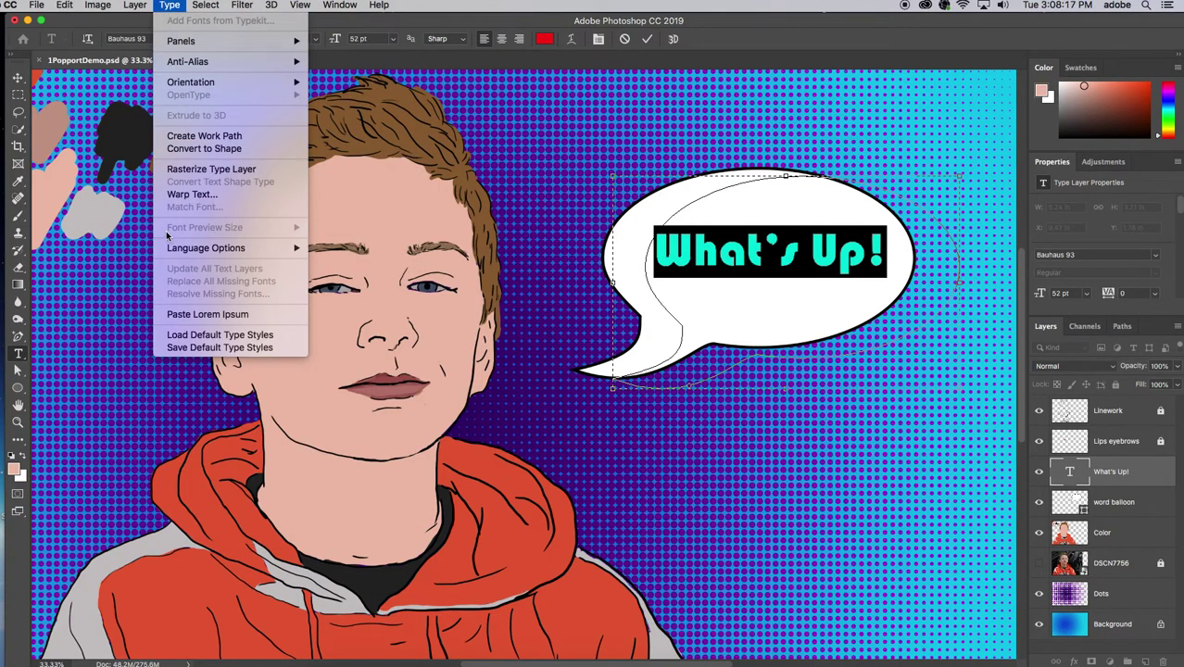
pyautogui.click(1073, 662)
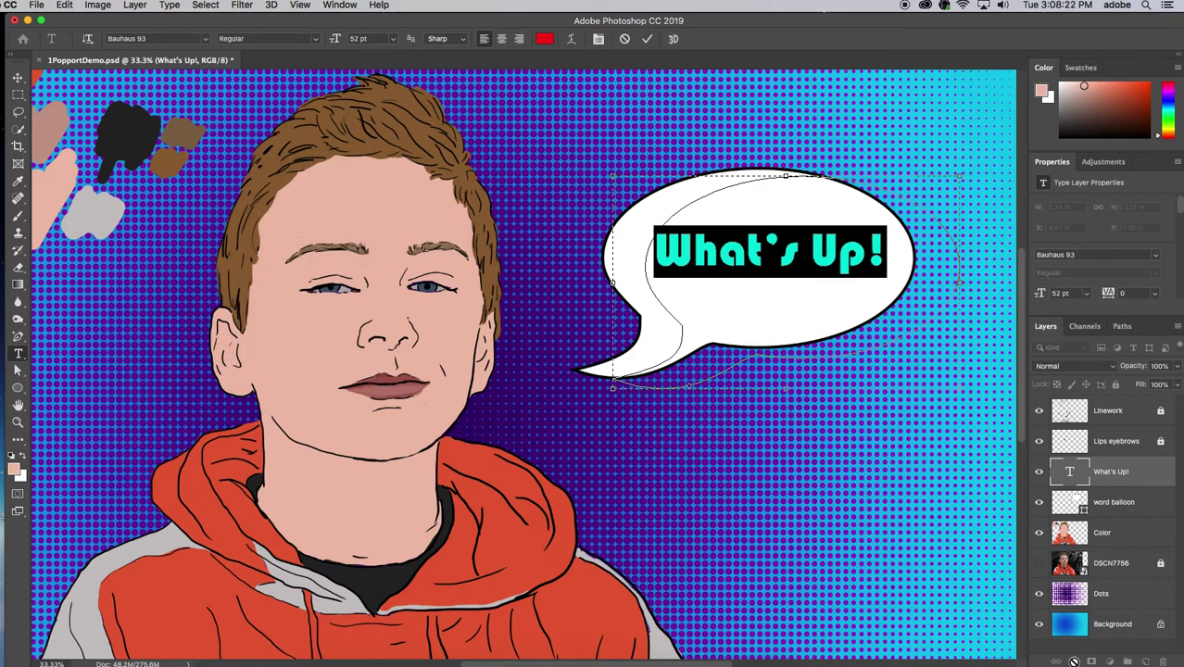
pyautogui.press('Escape')
# Step: Add a 7 px Stroke effect positioned inside to the "What's Up!" text layer, keeping the text in view
pyautogui.click(1073, 661)
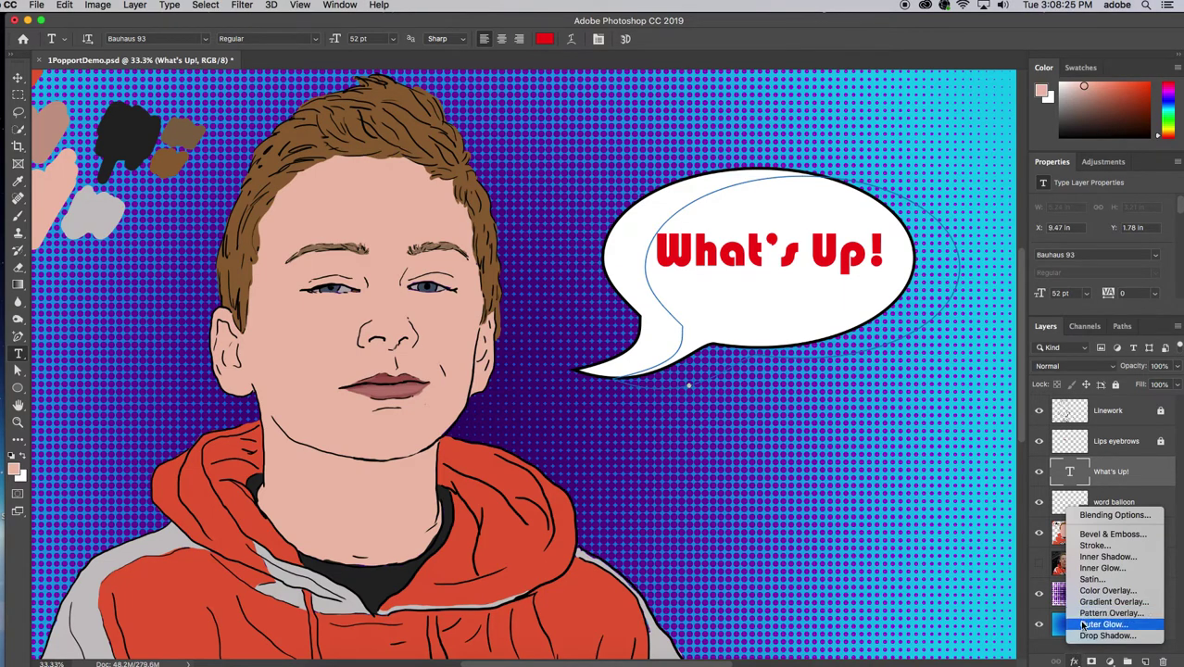
pyautogui.click(1081, 547)
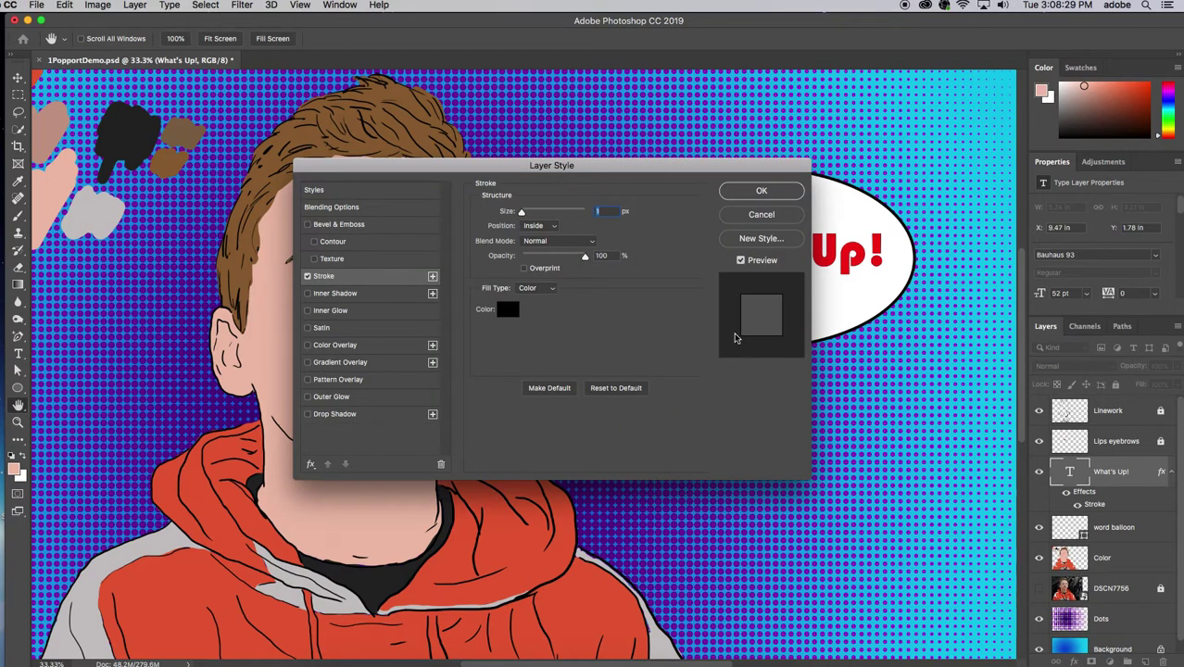
pyautogui.moveTo(707, 157); pyautogui.dragTo(458, 159)
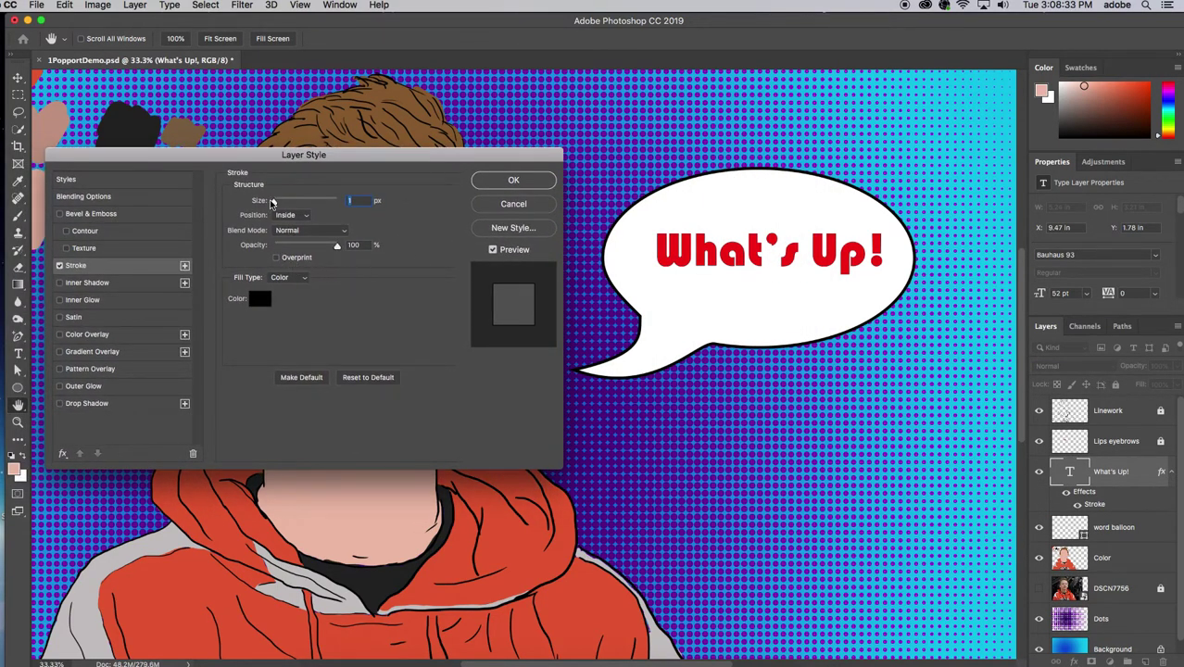
pyautogui.moveTo(274, 203); pyautogui.dragTo(280, 202)
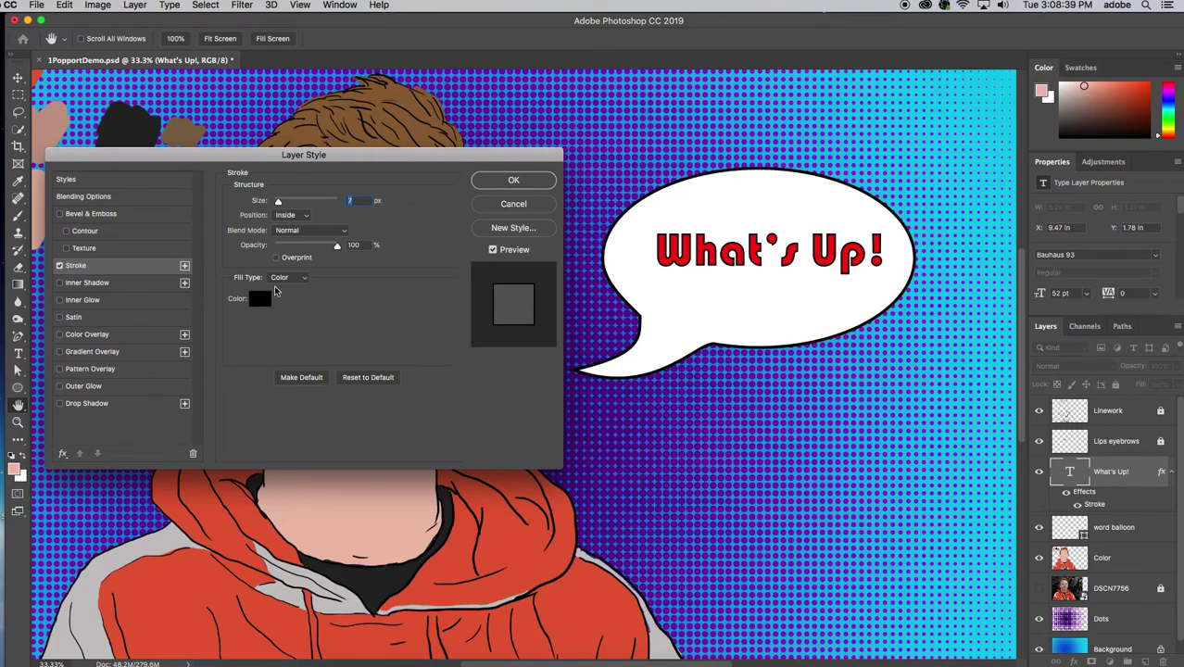
pyautogui.moveTo(399, 157)
pyautogui.mouseDown()
pyautogui.moveTo(151, 120)
pyautogui.moveTo(115, 233)
pyautogui.moveTo(373, 445)
pyautogui.moveTo(401, 450)
pyautogui.moveTo(399, 128)
pyautogui.moveTo(379, 148)
pyautogui.mouseUp()
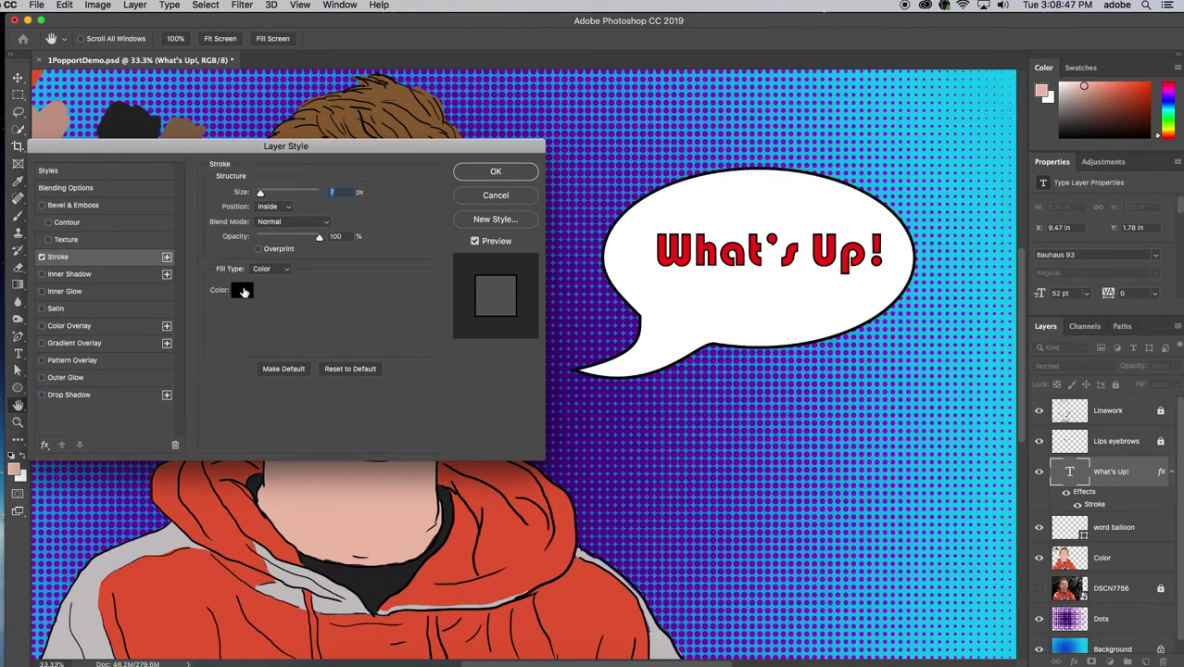
# Step: Set the stroke color to purple #6b0b9a sampled from the background, fine-tune the stroke size, and apply the layer style
pyautogui.click(242, 291)
pyautogui.click(566, 297)
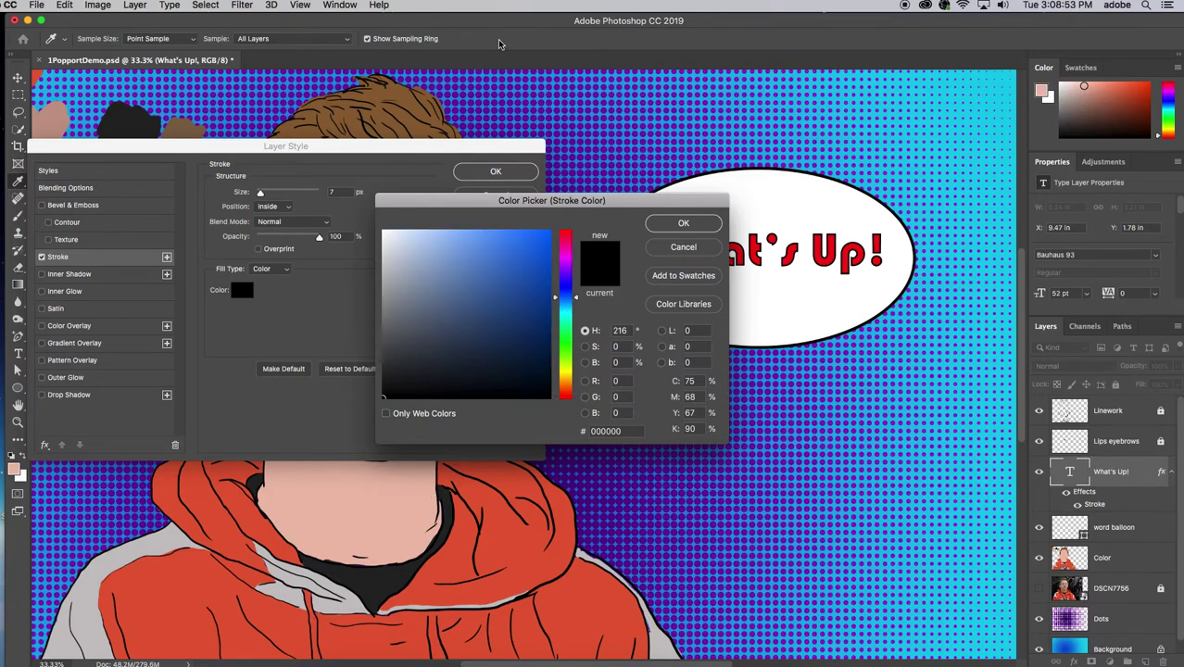
pyautogui.click(181, 95)
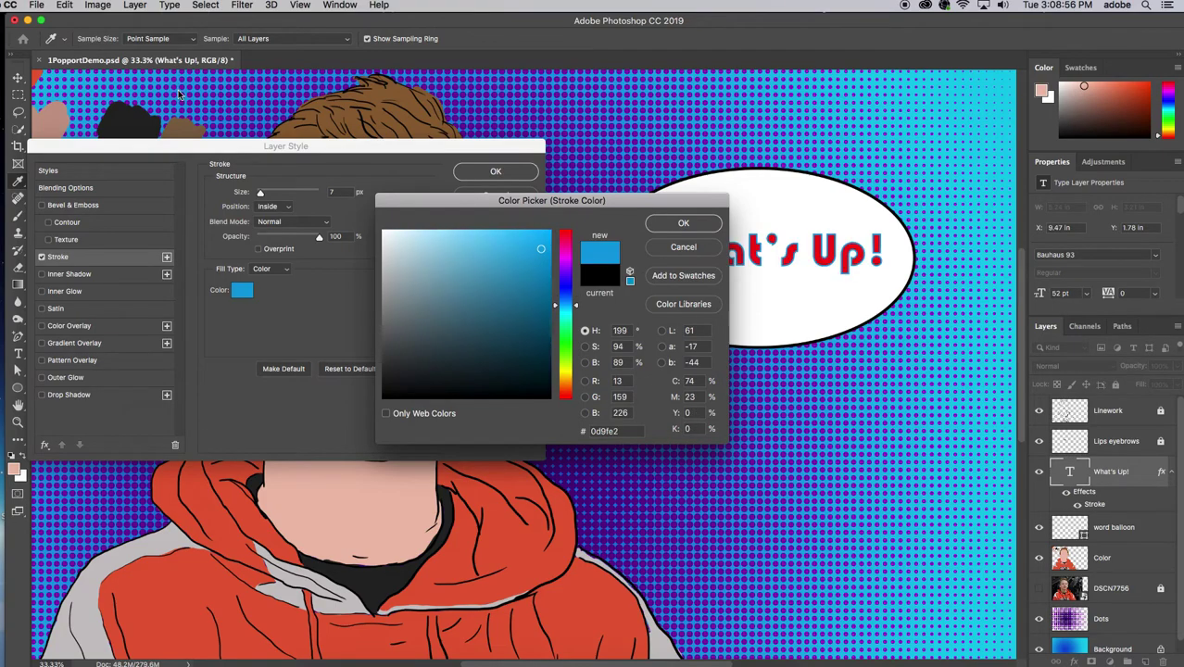
pyautogui.click(467, 133)
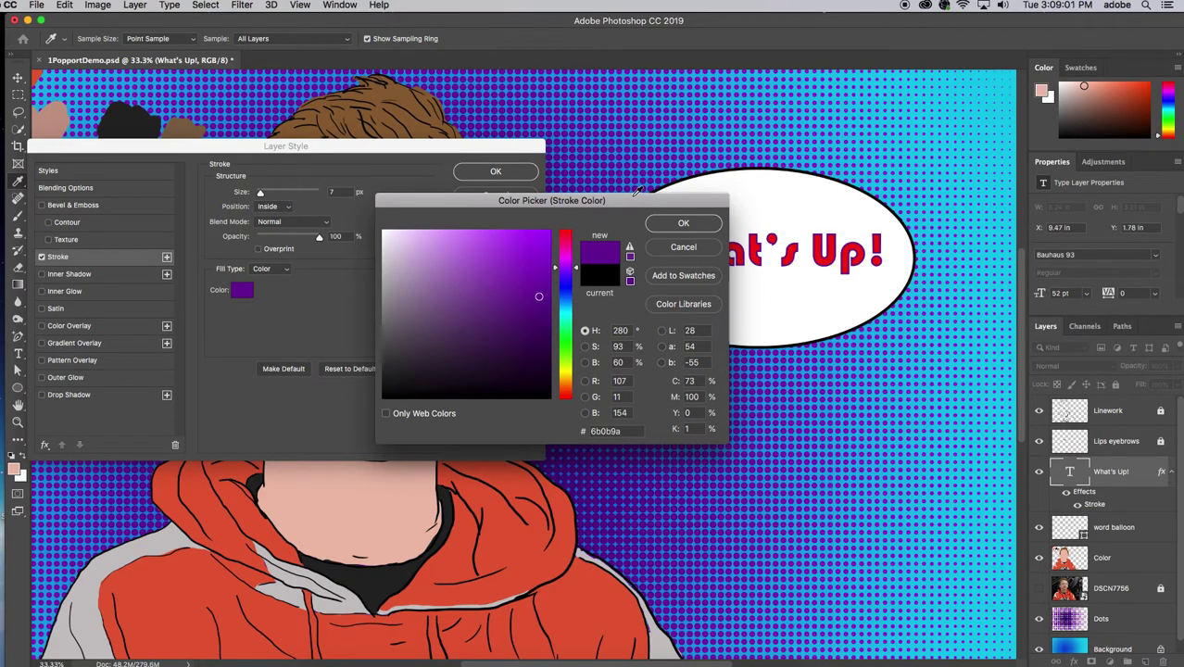
pyautogui.click(684, 225)
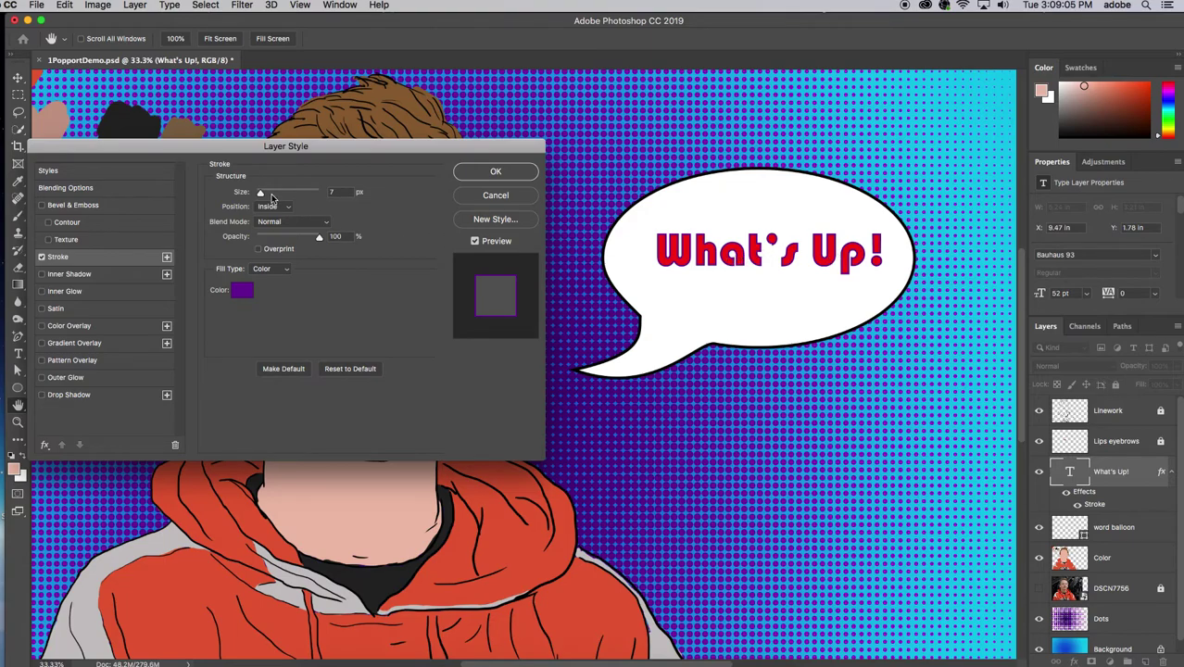
pyautogui.moveTo(260, 192); pyautogui.dragTo(262, 194)
pyautogui.click(509, 174)
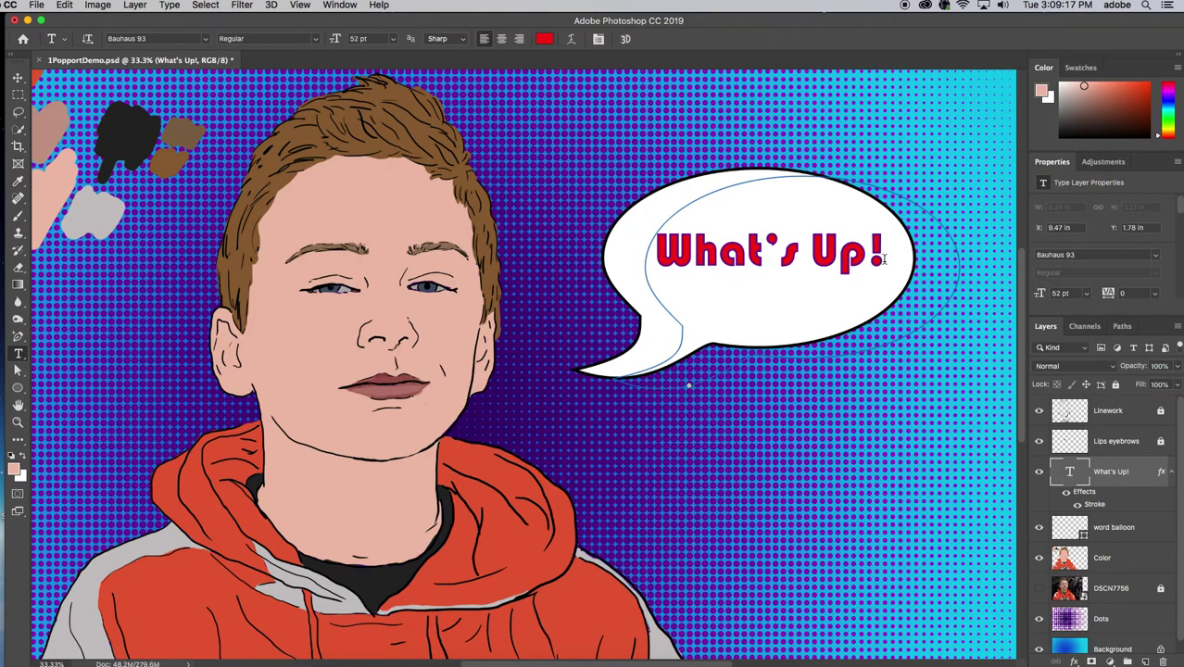
# Step: Set the "What's Up!" font size to 60 pt and recenter the text inside the balloon
pyautogui.moveTo(720, 257); pyautogui.dragTo(630, 258)
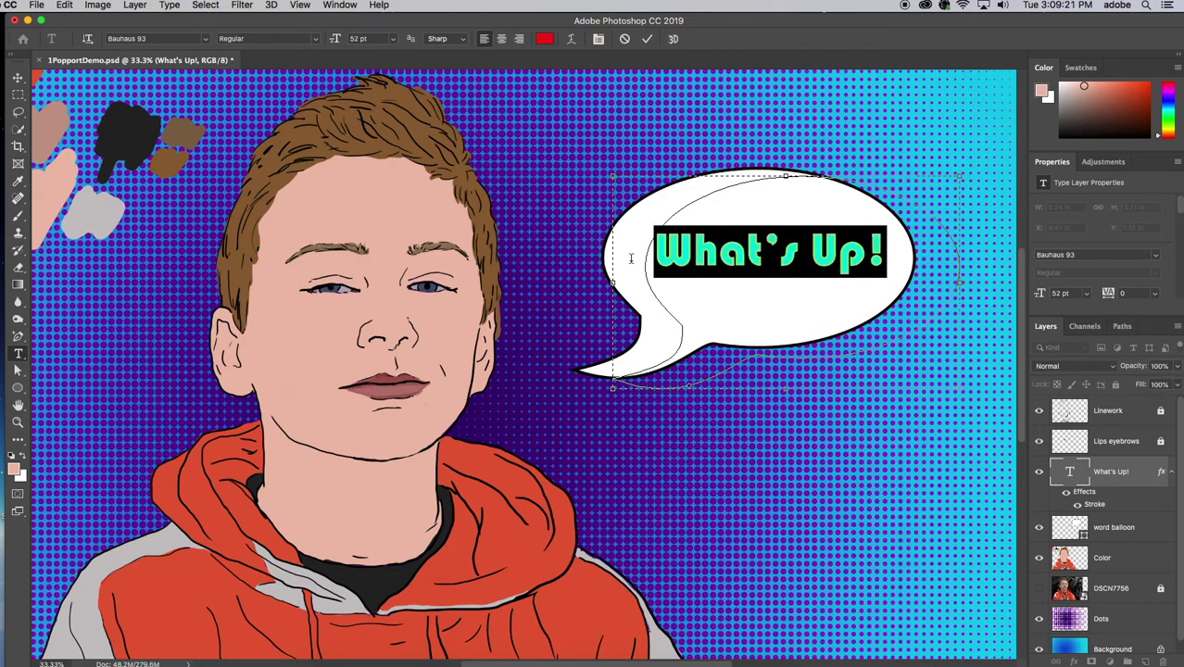
pyautogui.click(392, 40)
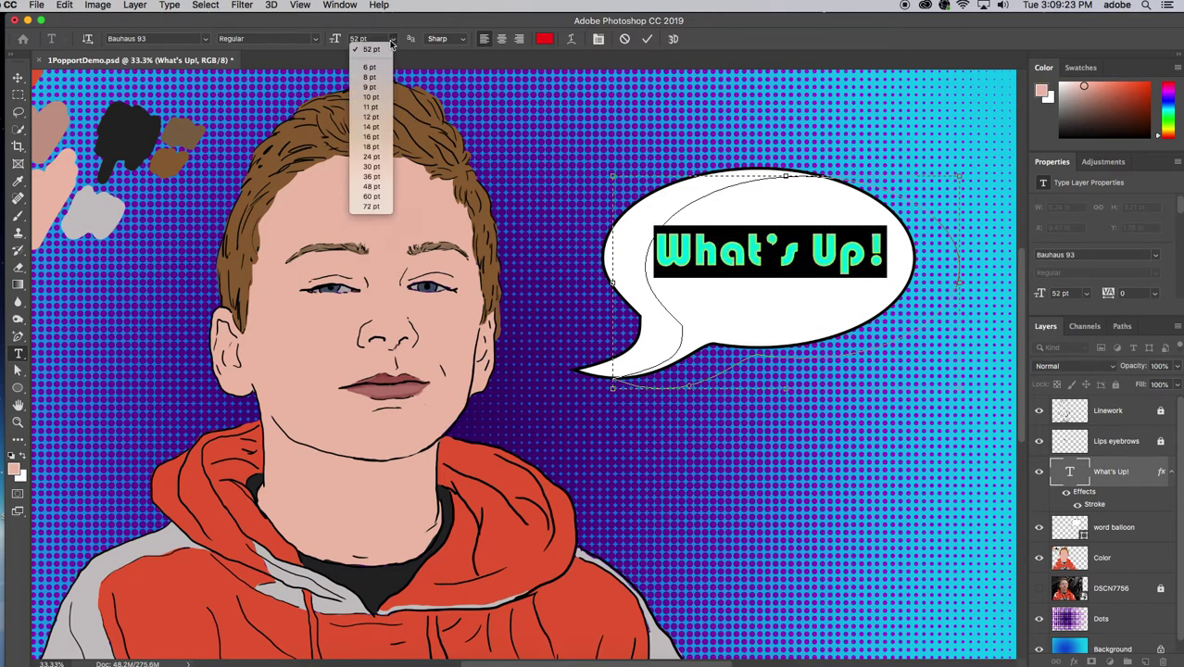
pyautogui.click(367, 199)
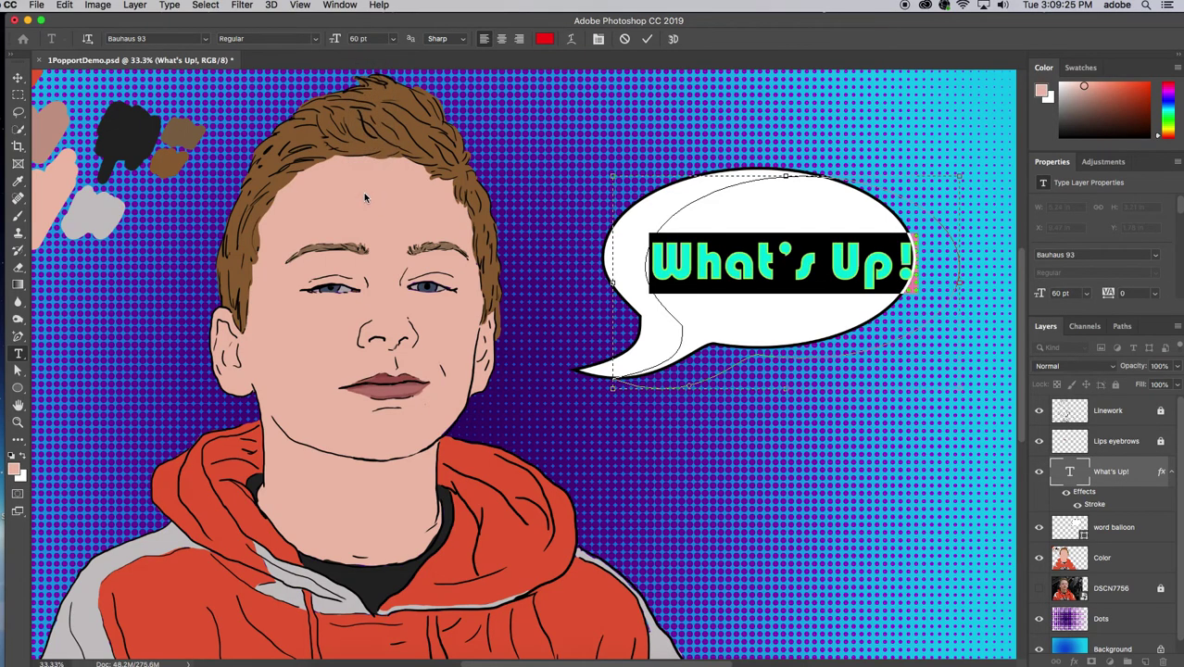
pyautogui.click(18, 78)
pyautogui.moveTo(843, 274); pyautogui.dragTo(819, 263)
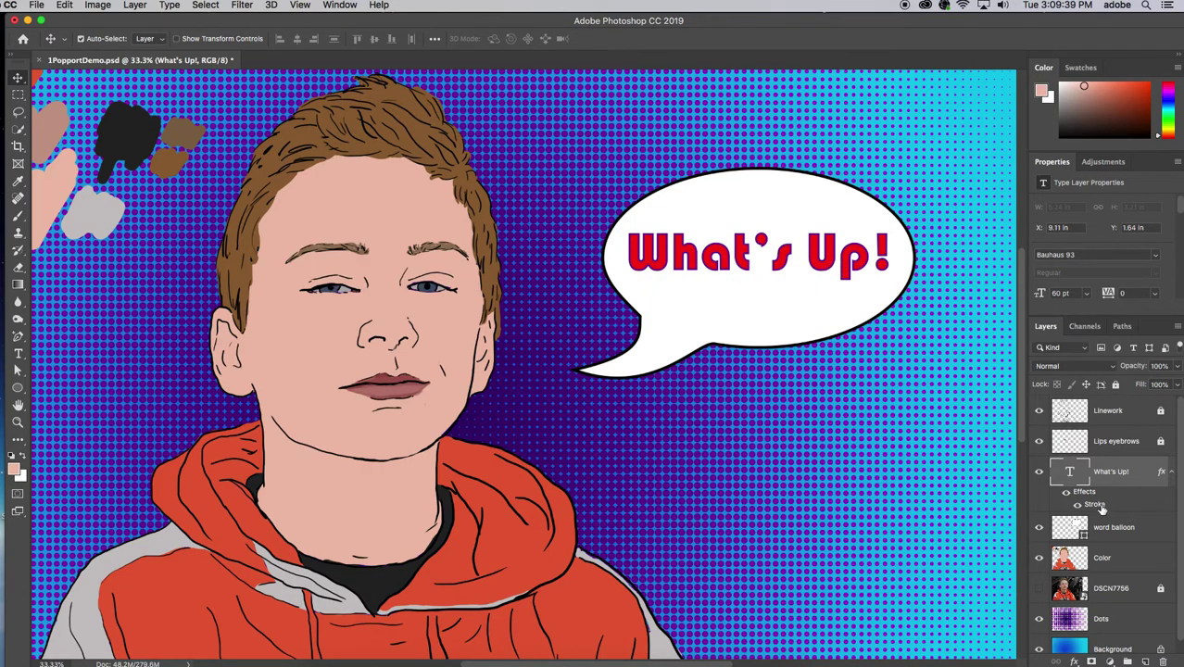
# Step: Hide the "What's Up!" text layer and fully lock the word balloon layer
pyautogui.click(1037, 473)
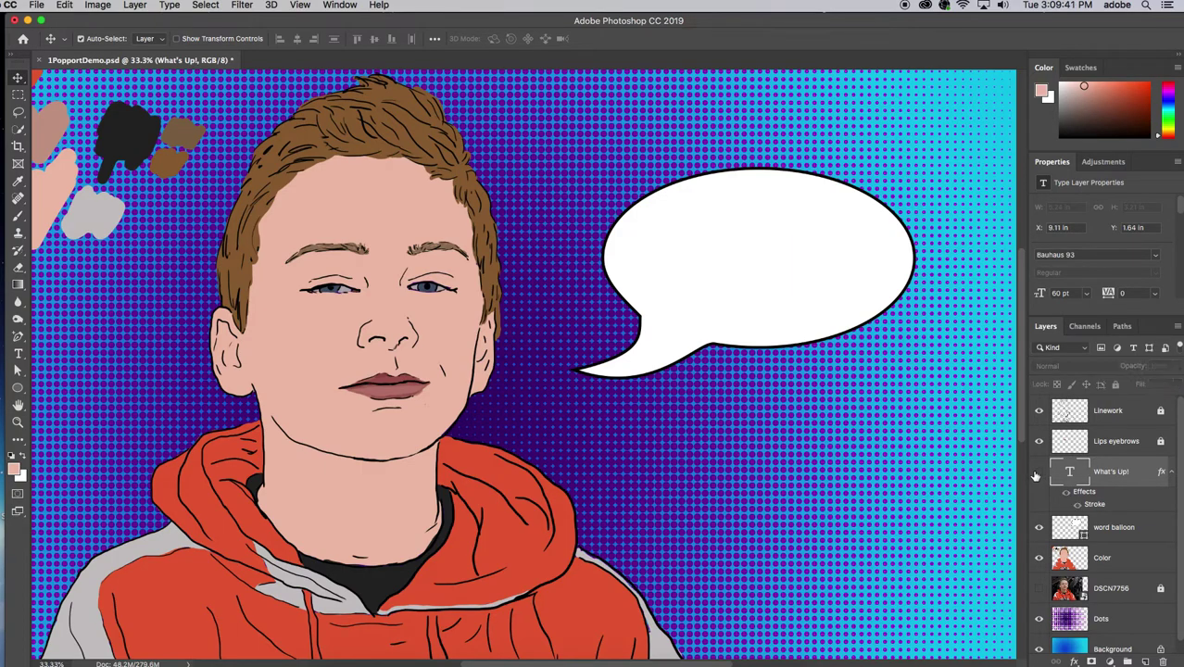
pyautogui.click(1146, 531)
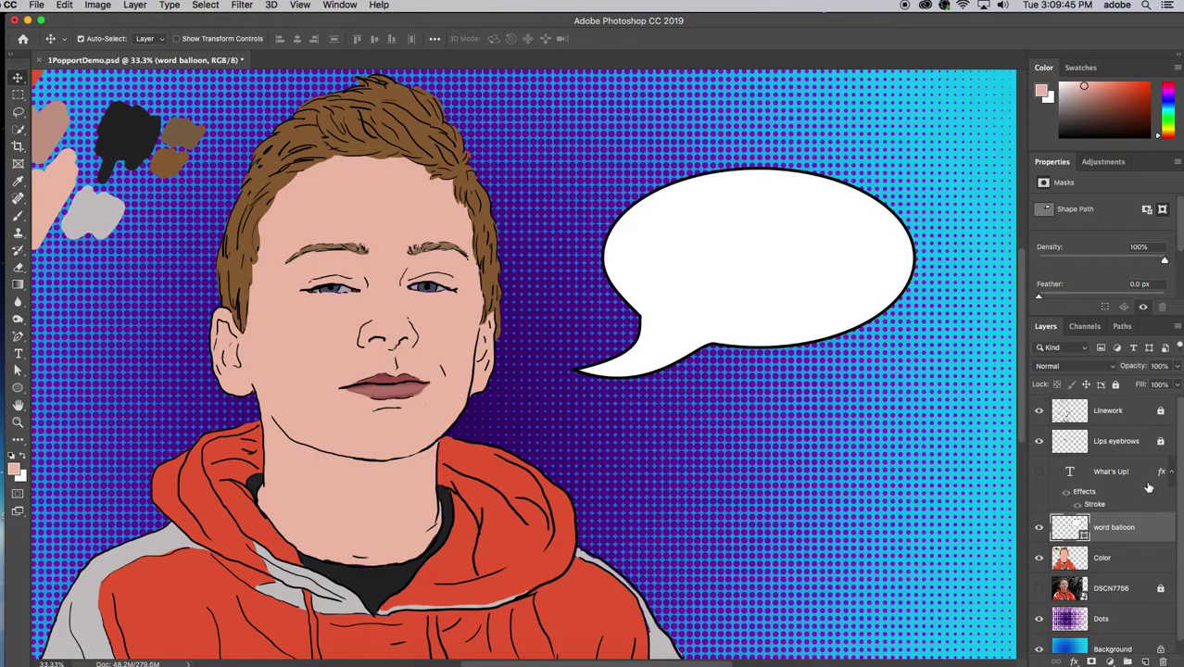
pyautogui.click(1115, 384)
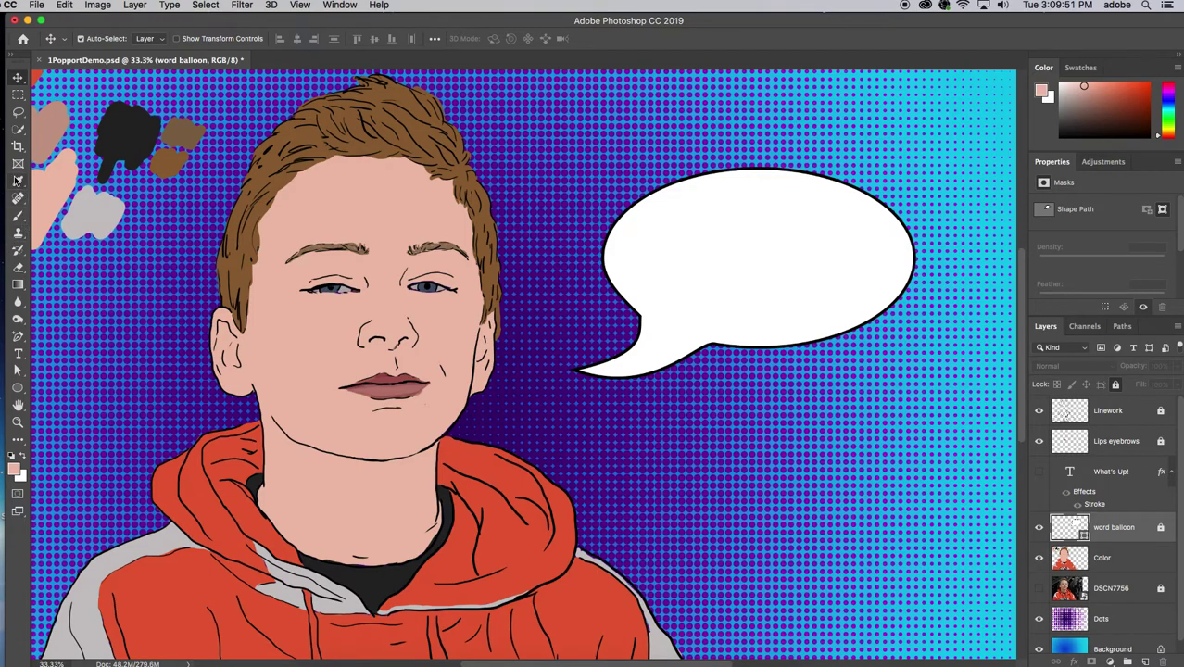
# Step: Add a new 60 pt Bauhaus 93 placeholder text layer and position it inside the speech balloon
pyautogui.click(17, 353)
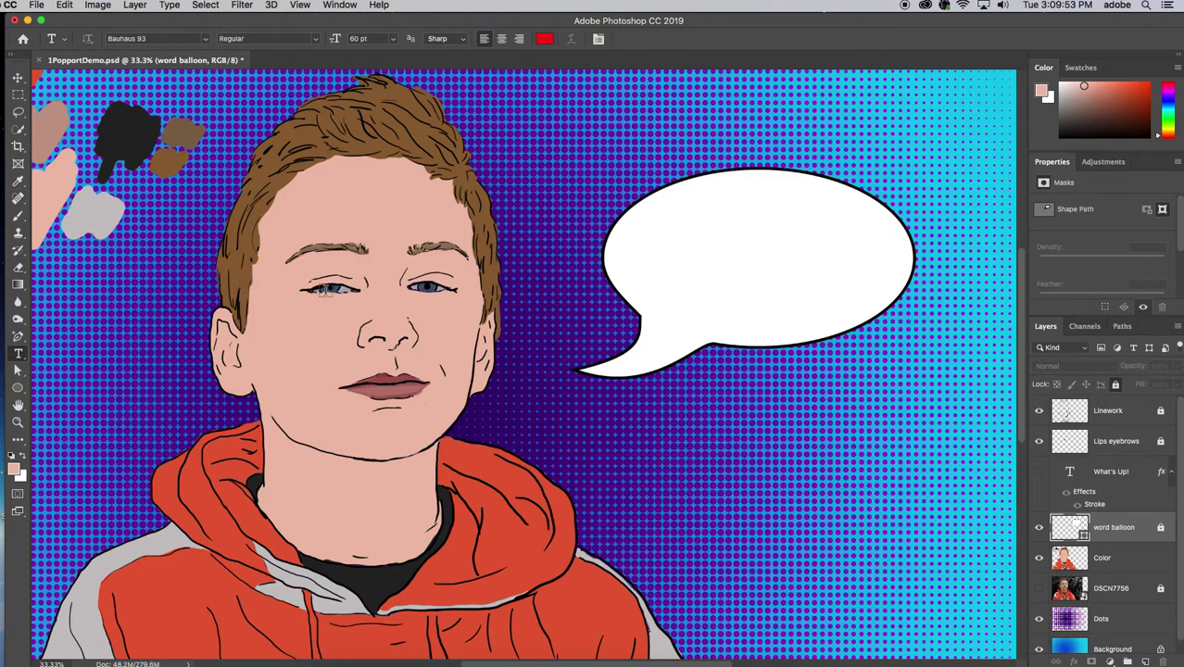
pyautogui.click(727, 246)
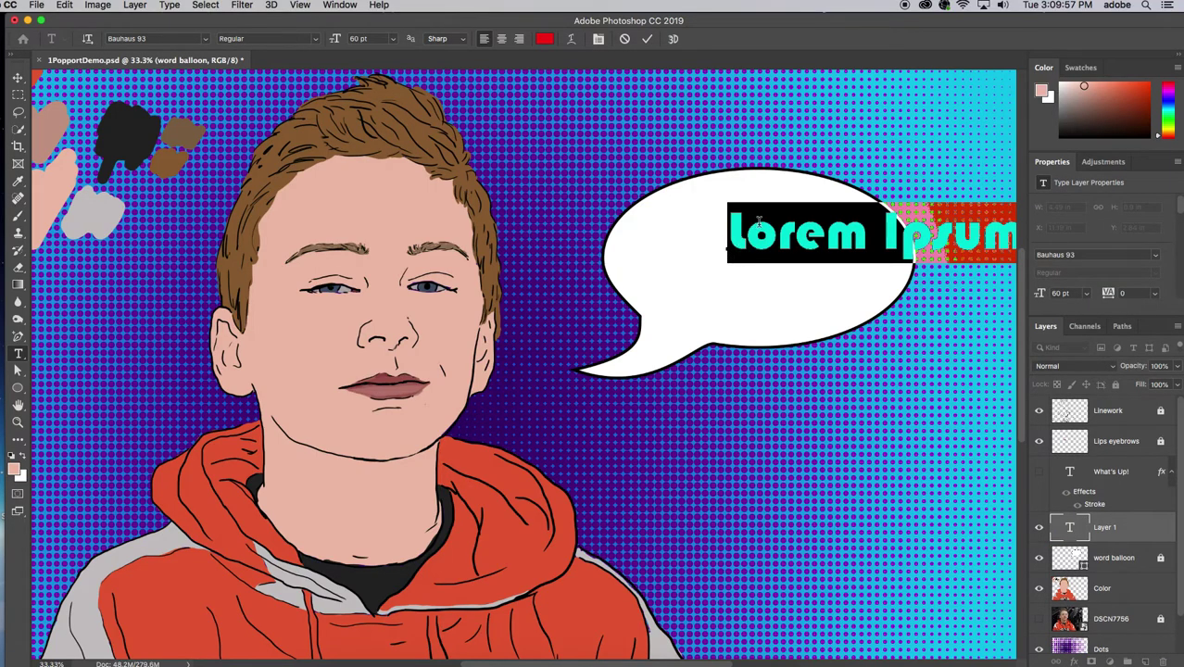
pyautogui.click(18, 77)
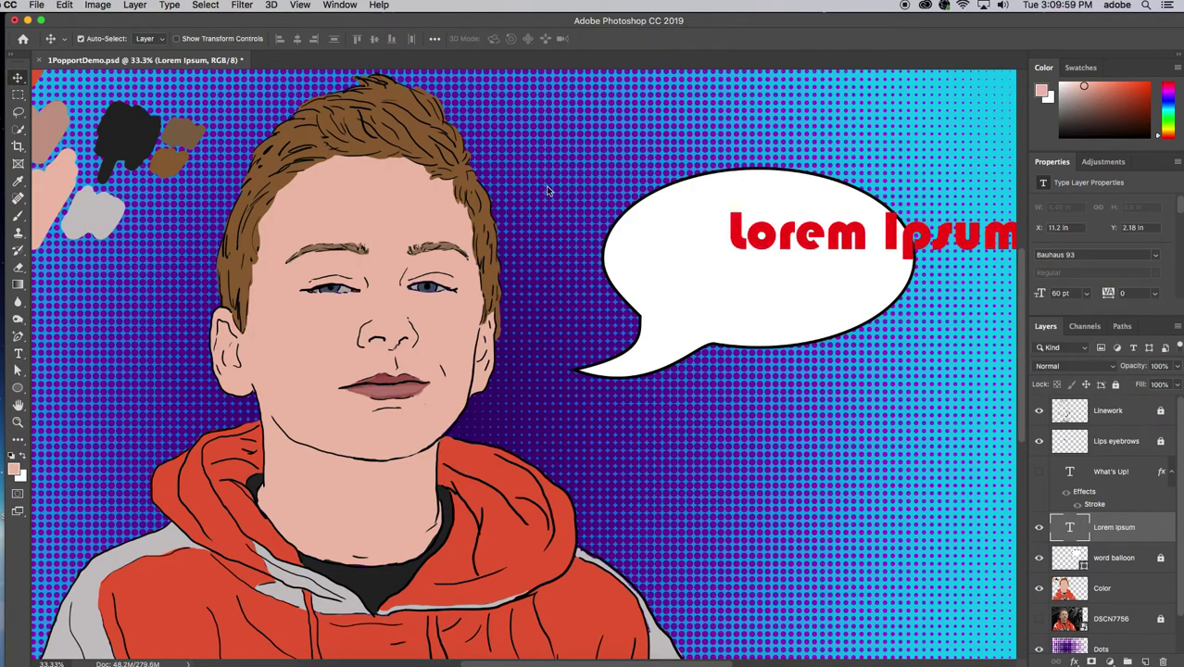
pyautogui.moveTo(896, 239); pyautogui.dragTo(777, 252)
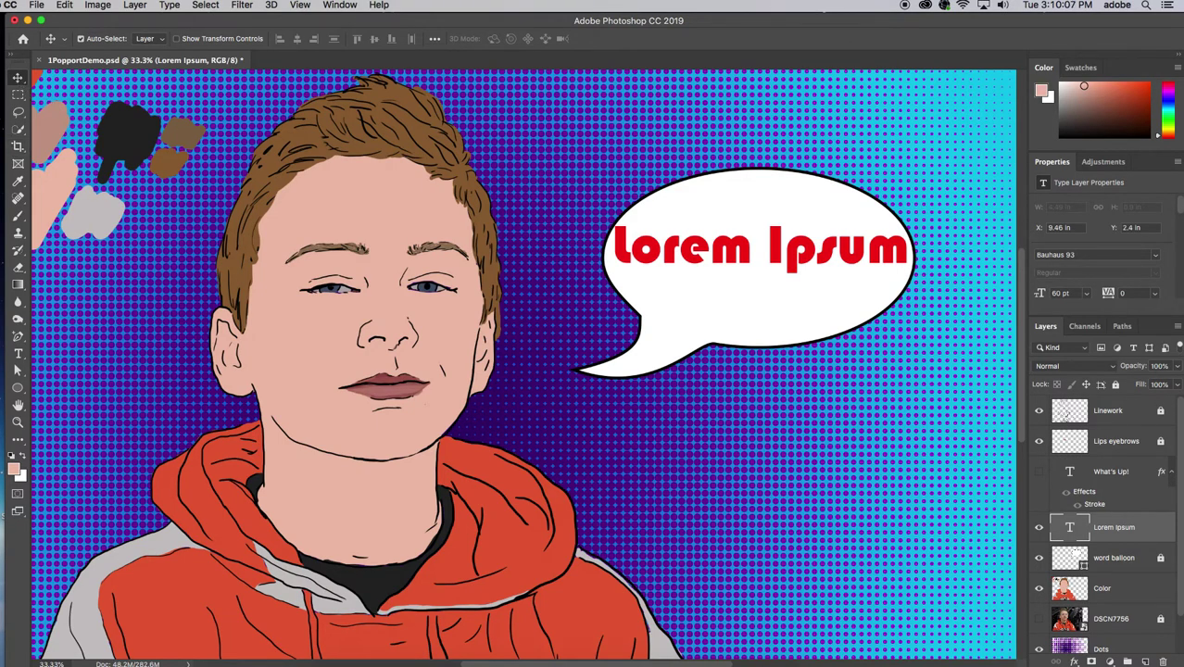
# Step: Replace the placeholder text in the balloon with "What's Up?"
pyautogui.click(18, 353)
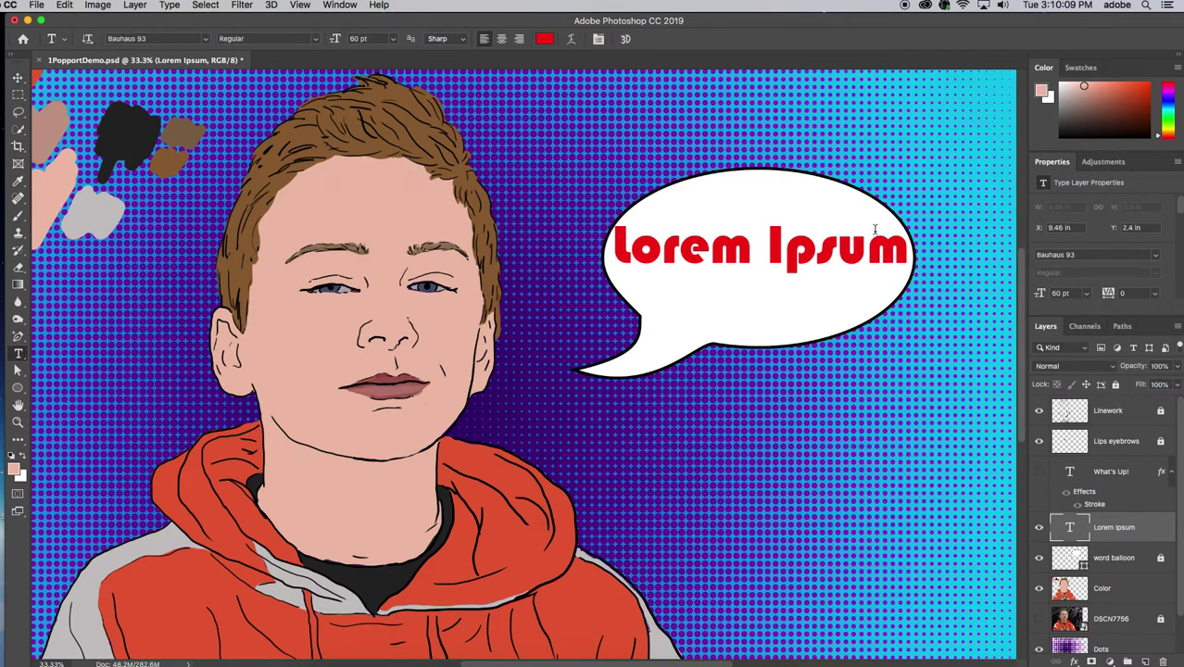
pyautogui.moveTo(913, 249); pyautogui.dragTo(571, 229)
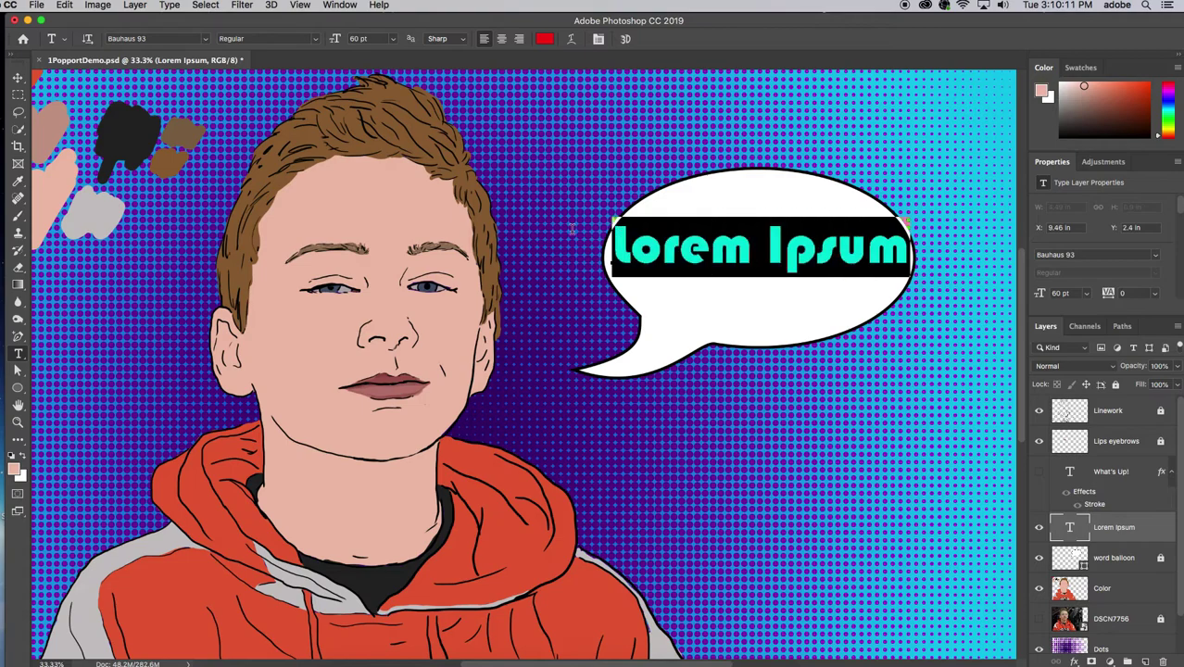
pyautogui.write("What's ")
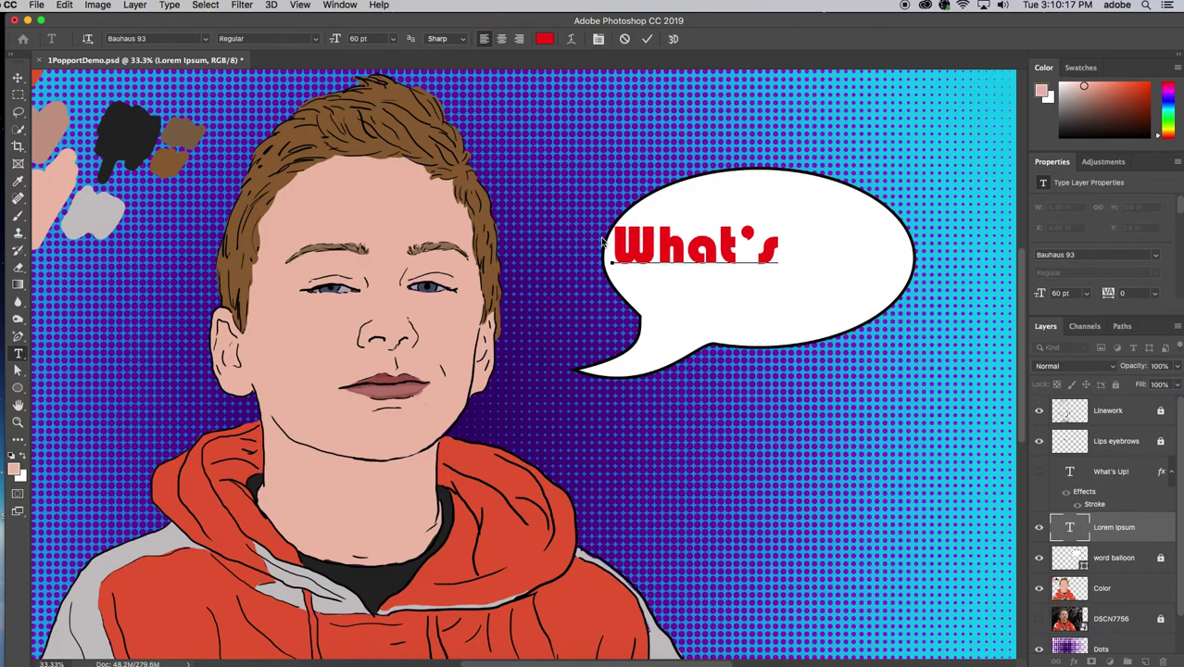
pyautogui.write('Up')
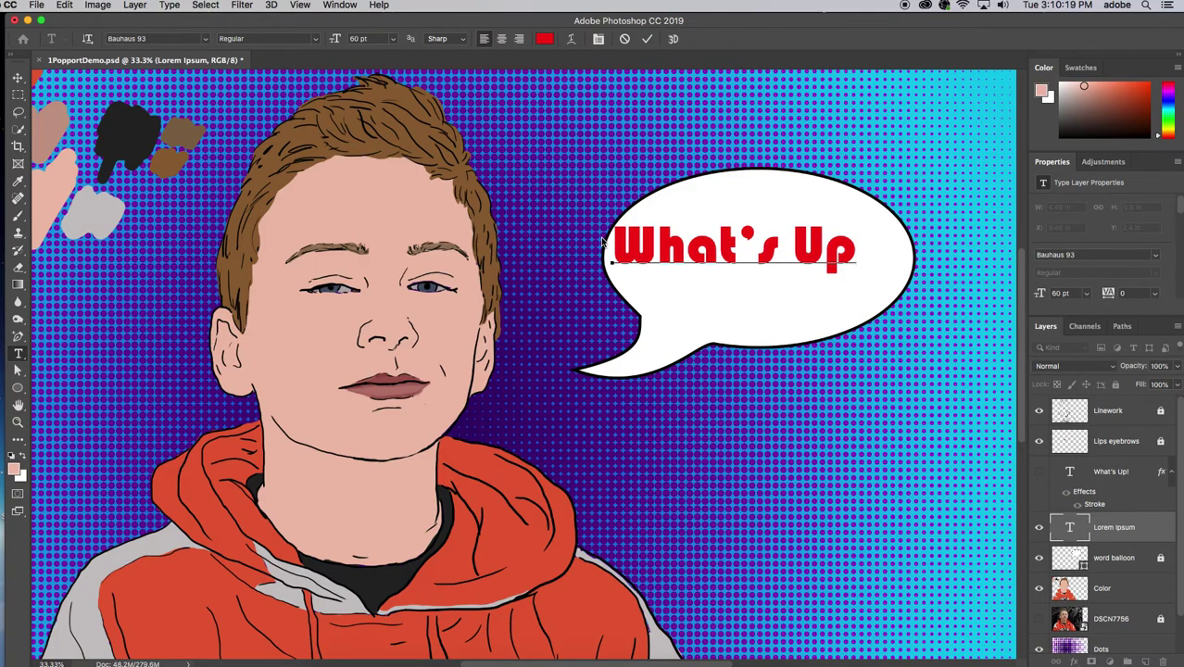
pyautogui.write('?')
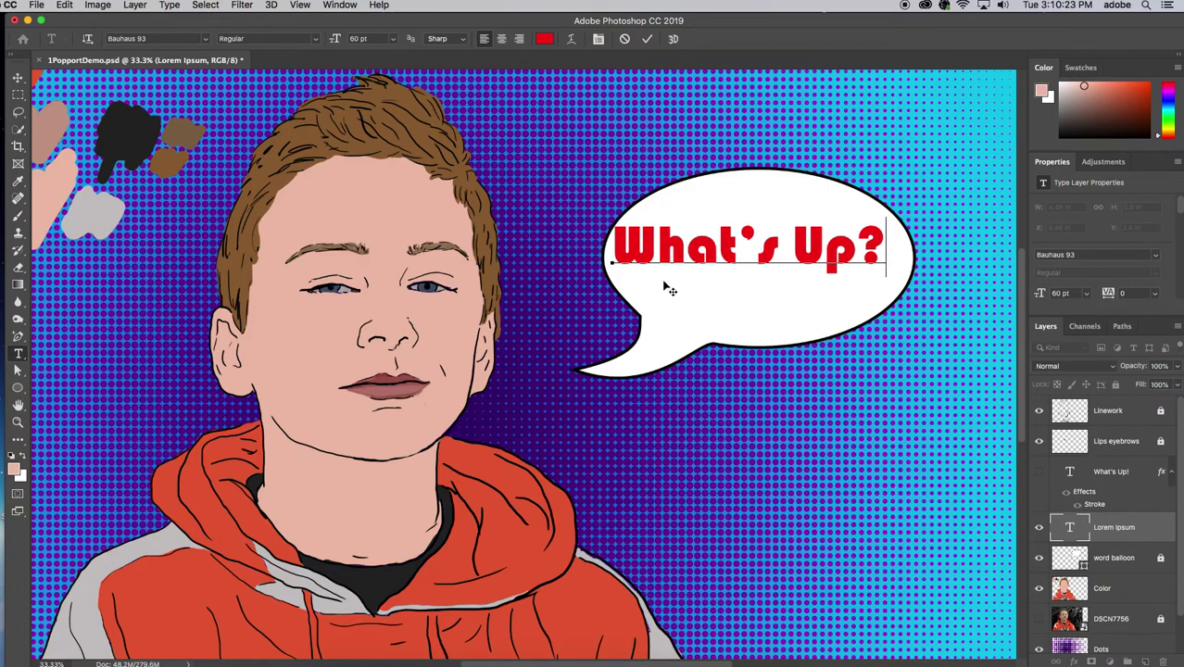
# Step: Tighten the kerning between the apostrophe and the "s" in "What's"
pyautogui.click(760, 249)
pyautogui.hotkey('alt', 'Left')
pyautogui.hotkey('alt', 'Left')
pyautogui.hotkey('alt', 'Left')
pyautogui.hotkey('alt', 'Left')
pyautogui.hotkey('alt', 'Left')
pyautogui.hotkey('alt', 'Left')
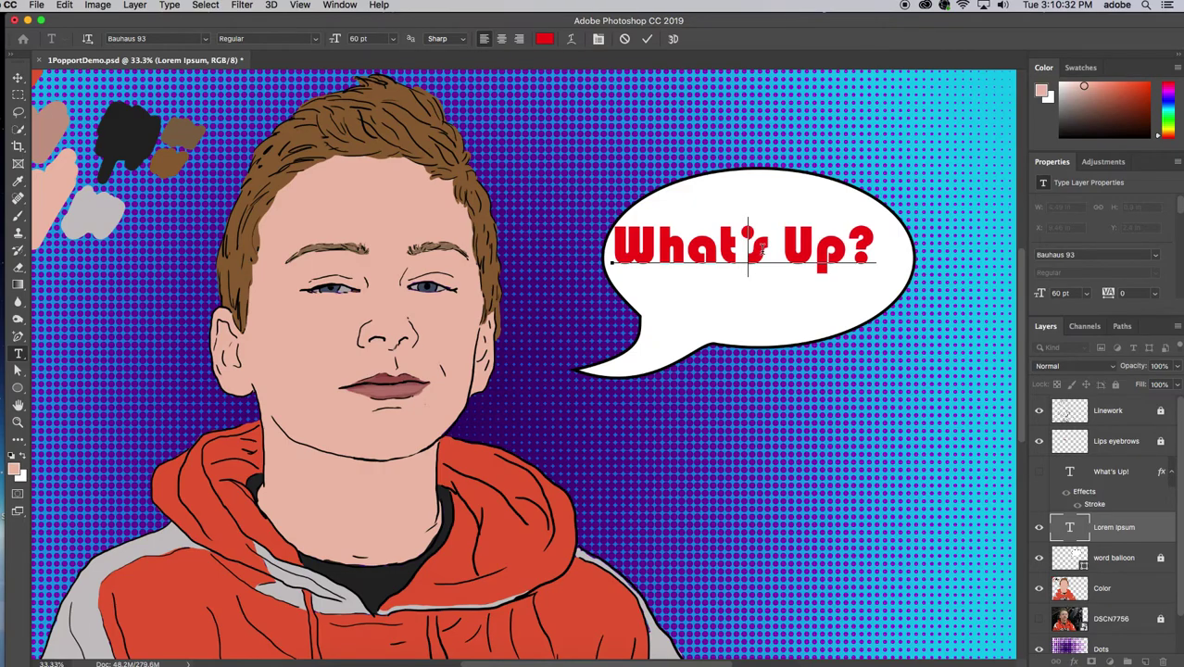
# Step: Tighten the kerning between "h" and "a" and between "a" and "t" in "What's"
pyautogui.click(688, 251)
pyautogui.hotkey('alt', 'Left')
pyautogui.hotkey('alt', 'Left')
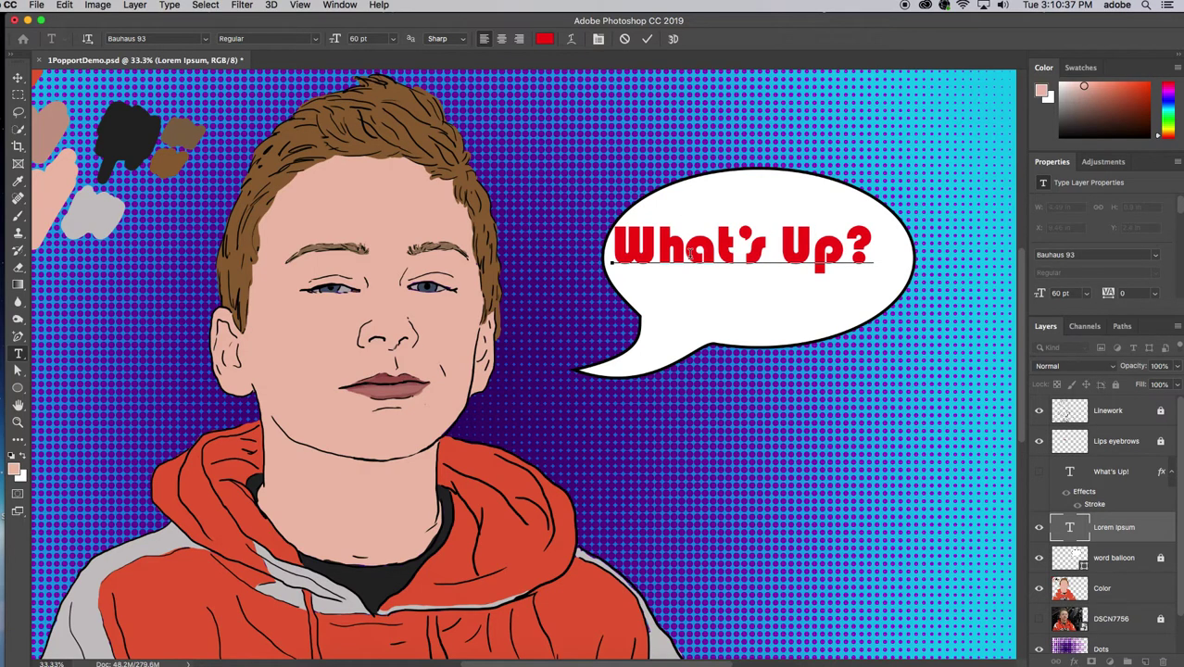
pyautogui.press('Right')
pyautogui.hotkey('alt', 'Left')
pyautogui.hotkey('alt', 'Left')
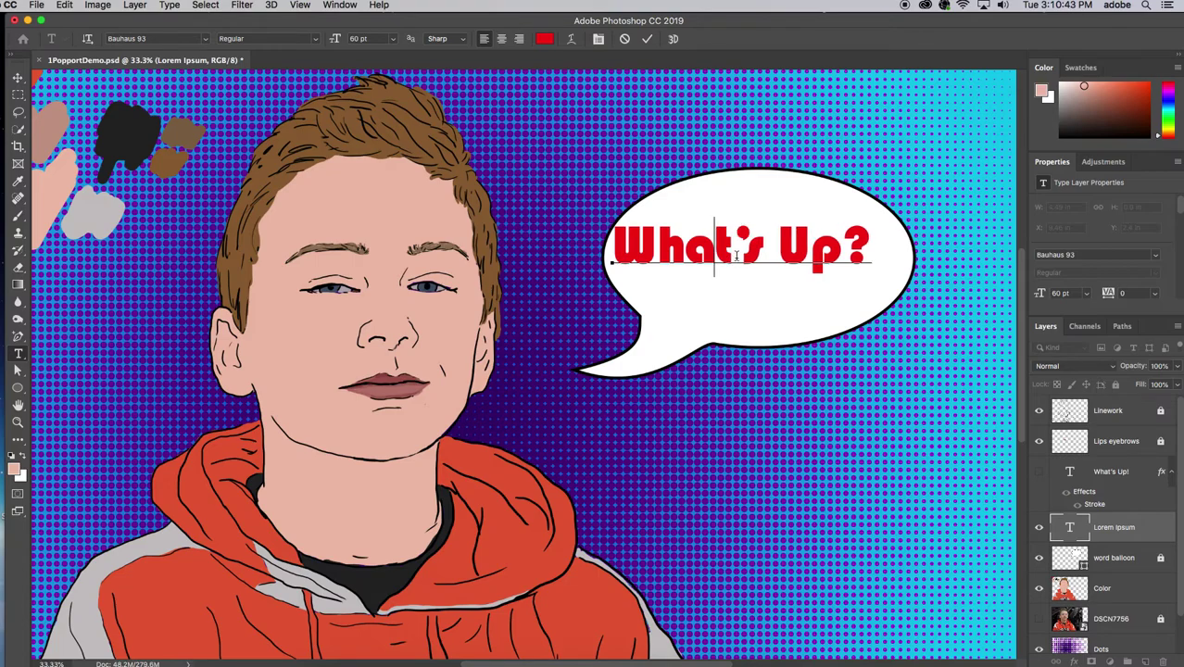
# Step: Tighten the kerning between "U" and "p" and center the "What's Up?" text inside the balloon
pyautogui.click(799, 248)
pyautogui.hotkey('alt', 'Left')
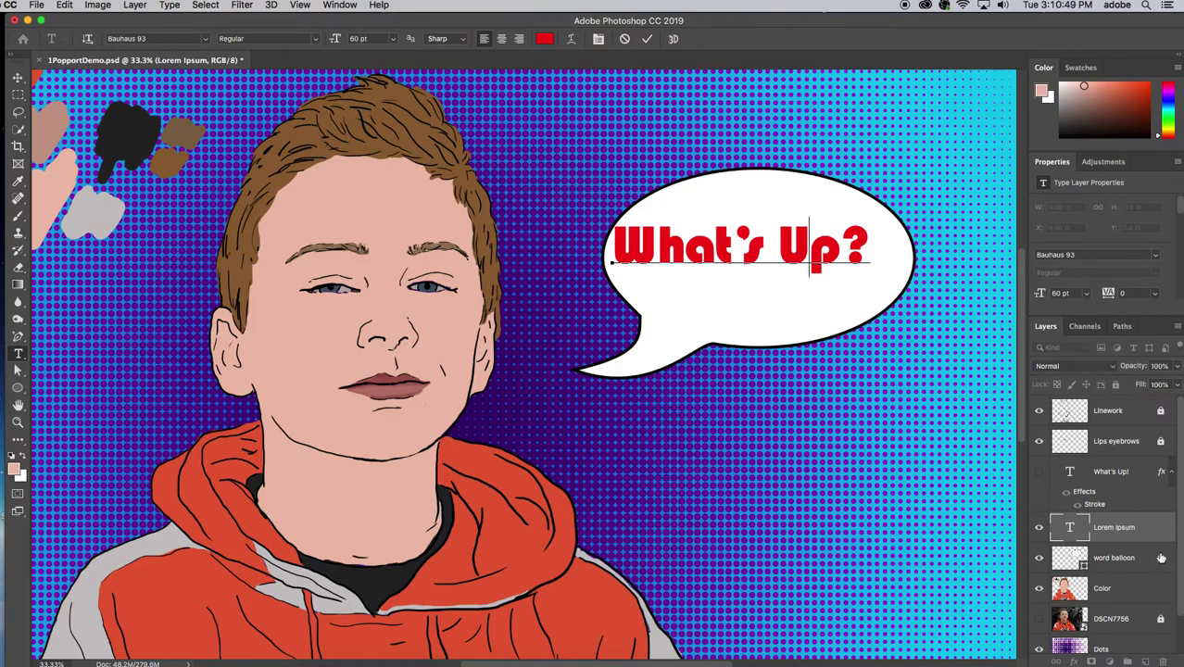
pyautogui.click(18, 78)
pyautogui.moveTo(815, 268); pyautogui.dragTo(835, 274)
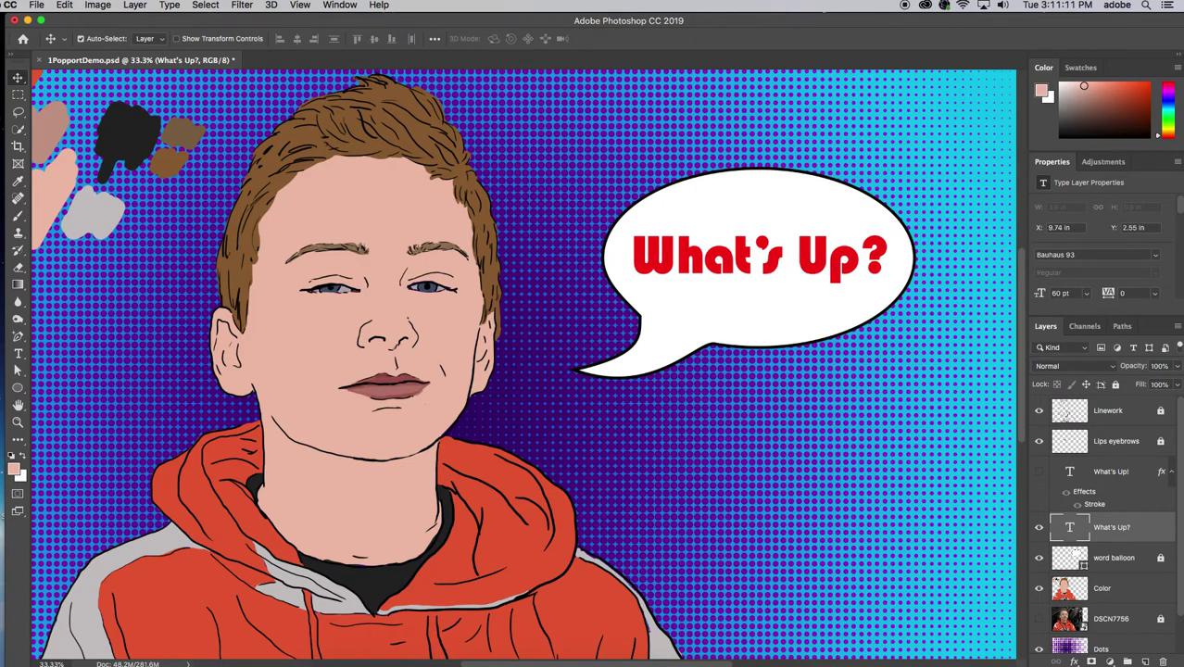
# Step: Recolor the "What's Up?" text with orange-red #e65e36 sampled from the hoodie and commit the edit
pyautogui.click(19, 356)
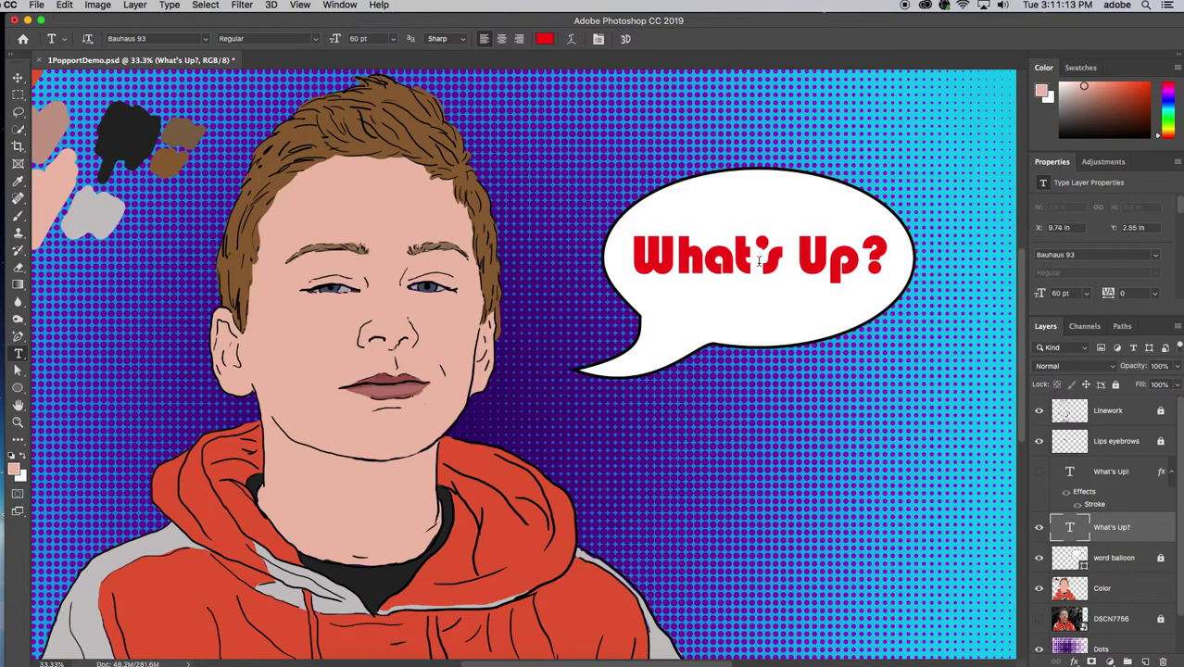
pyautogui.moveTo(885, 250); pyautogui.dragTo(563, 238)
pyautogui.click(545, 39)
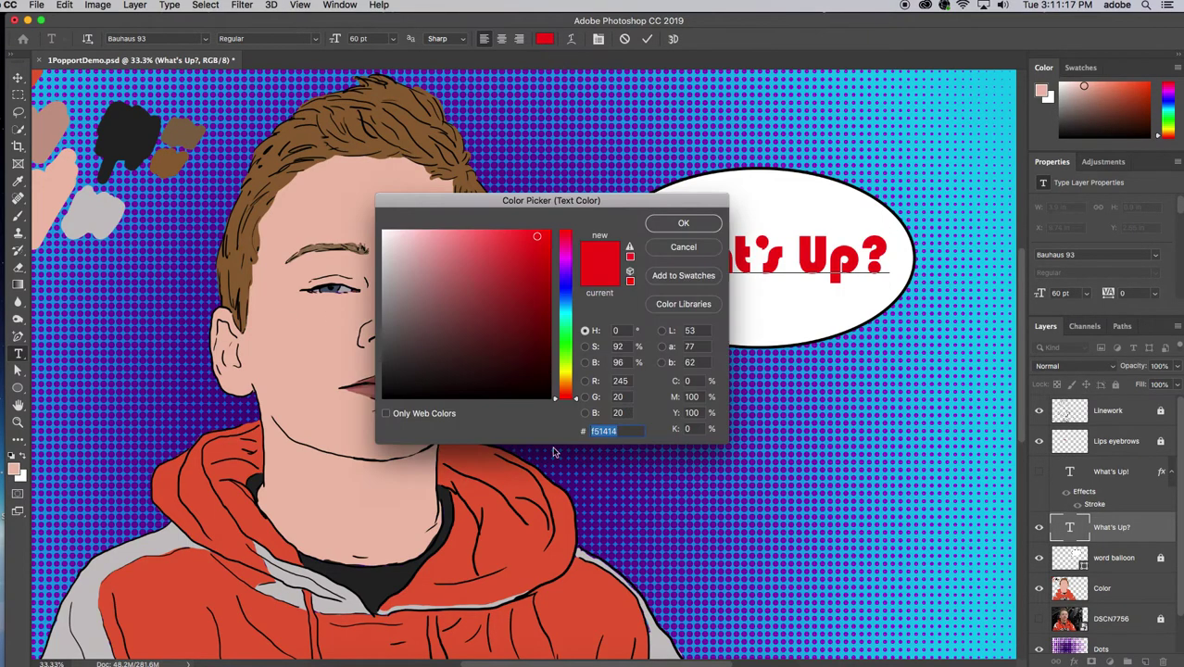
pyautogui.click(533, 554)
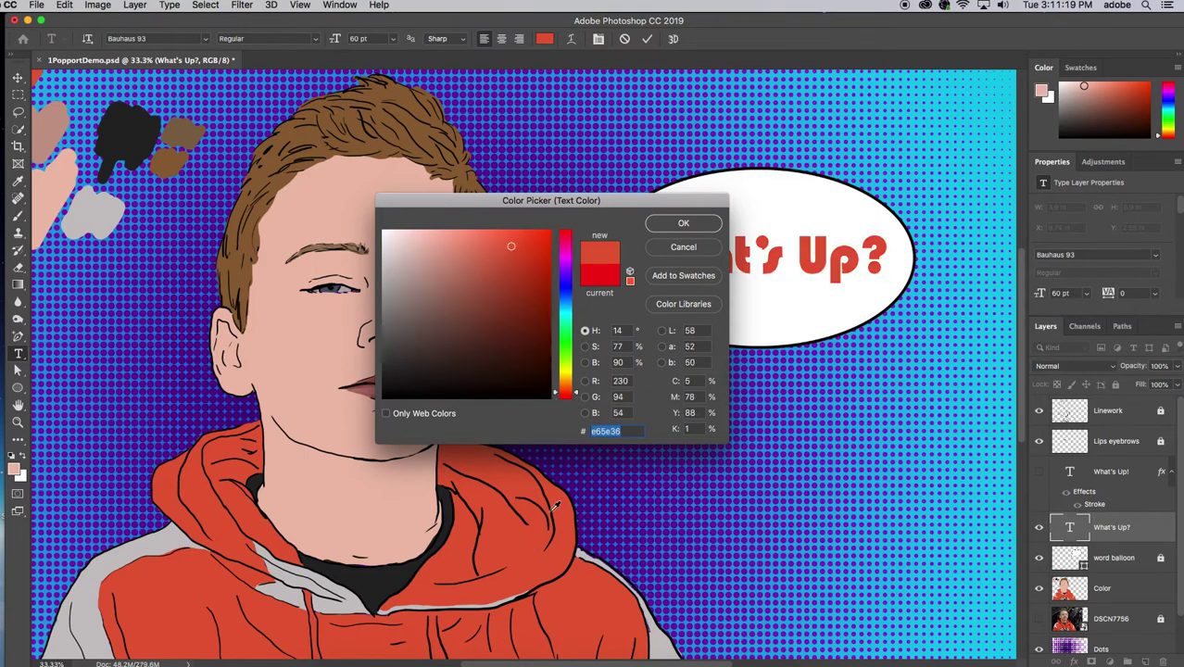
pyautogui.click(683, 225)
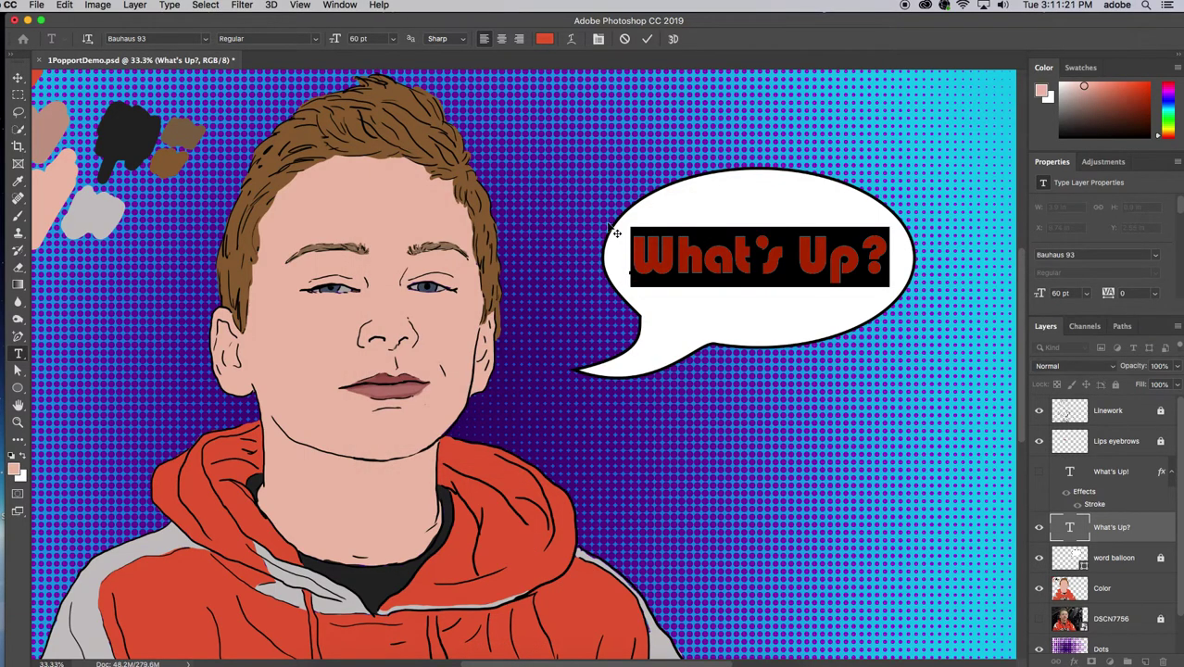
pyautogui.click(647, 39)
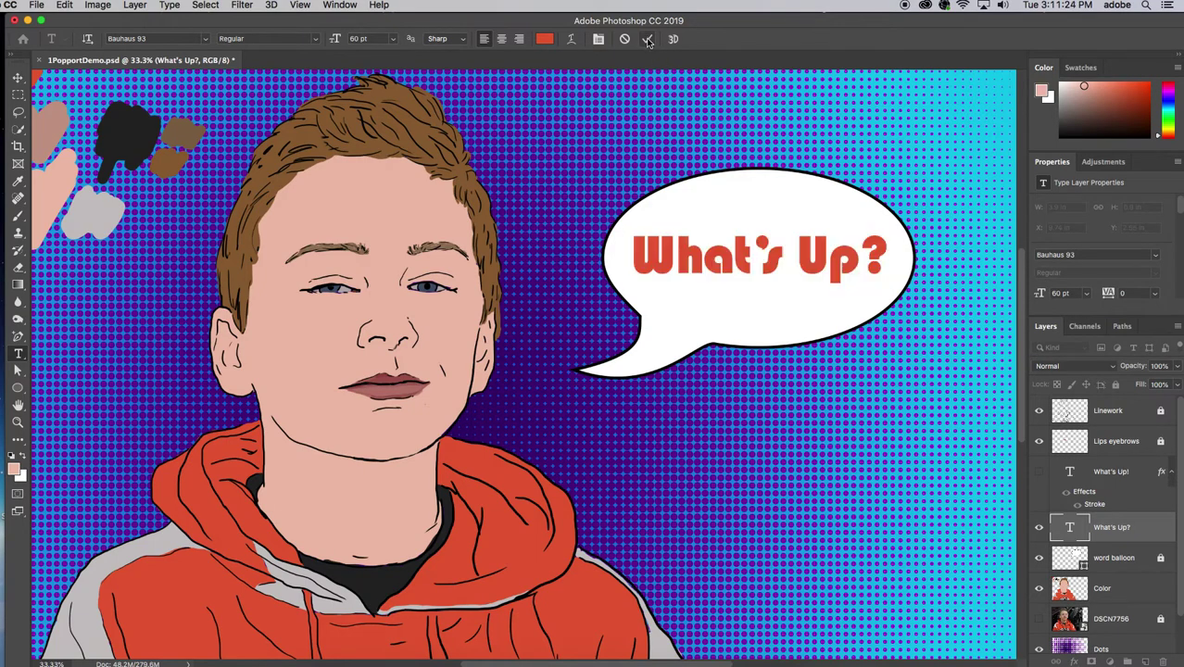
# Step: Add a 9 px Stroke effect to the "What's Up?" layer in cyan #0db8e7 sampled from the background
pyautogui.click(1073, 662)
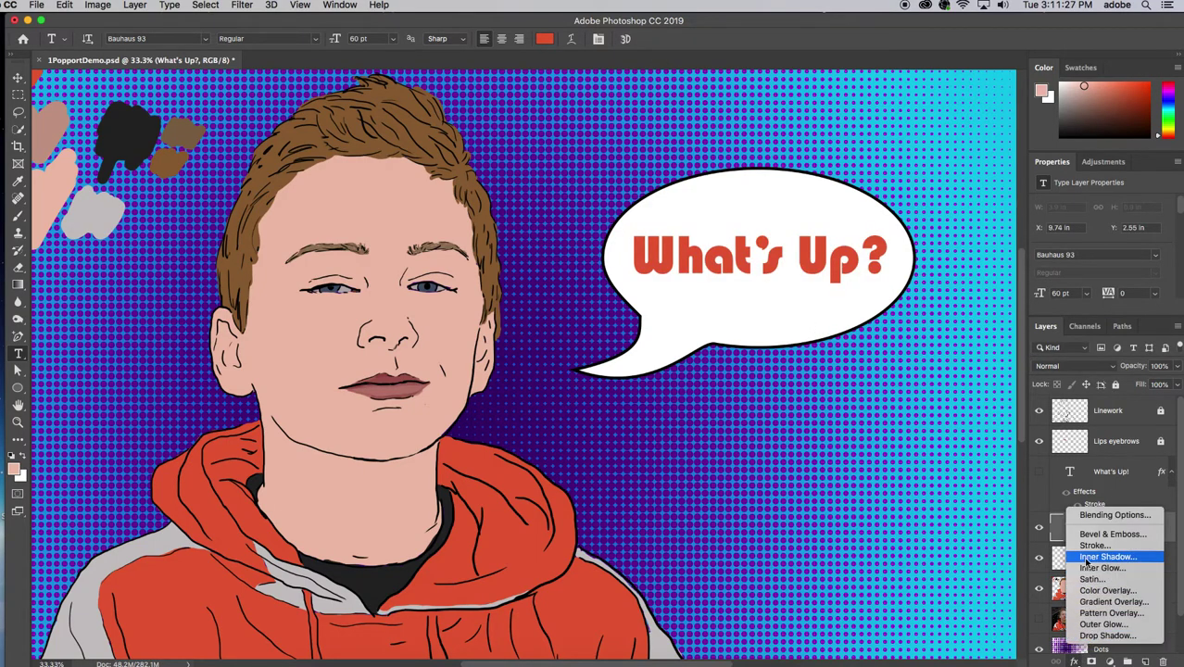
pyautogui.click(1085, 549)
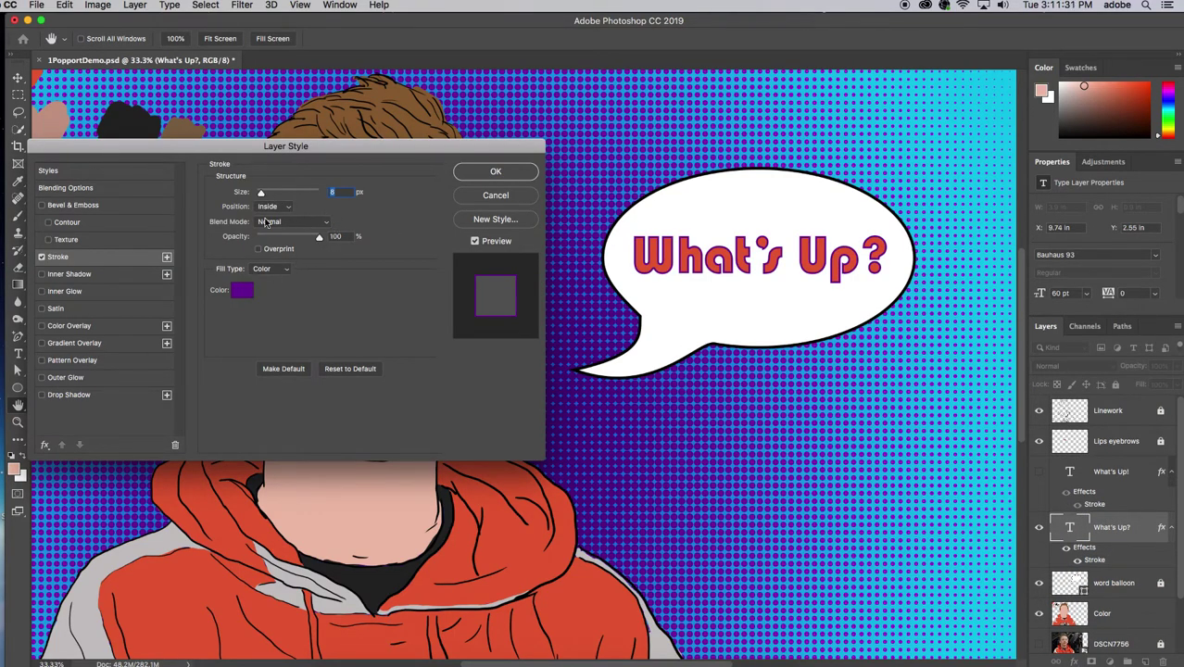
pyautogui.moveTo(262, 192); pyautogui.dragTo(261, 194)
pyautogui.click(243, 292)
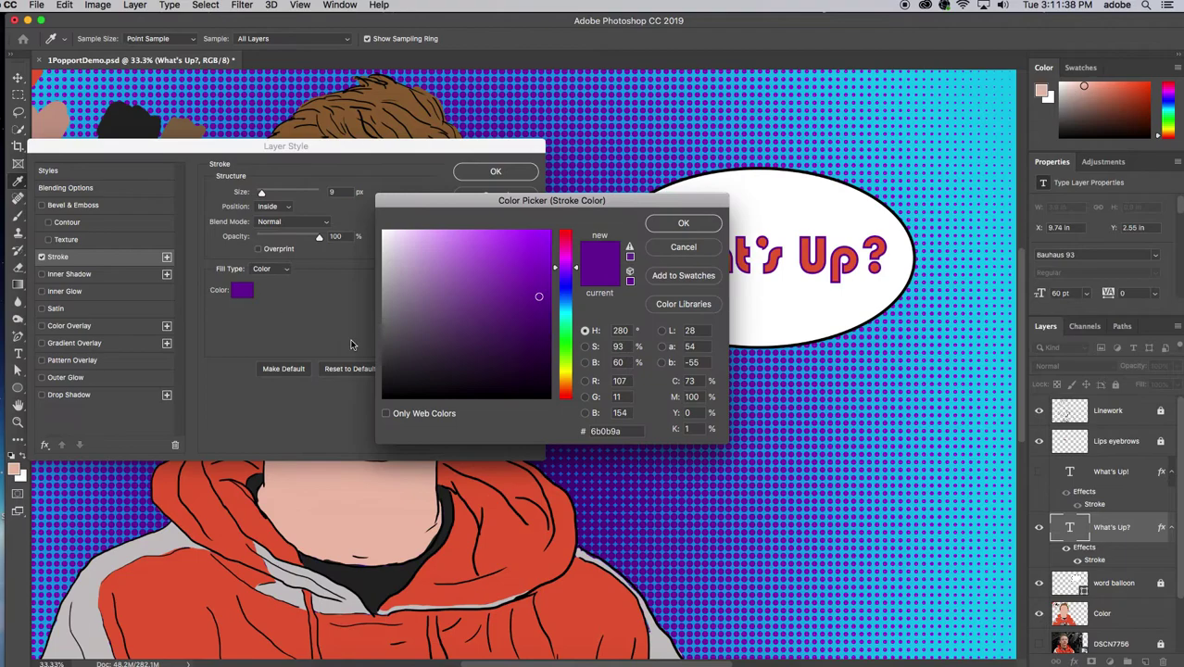
pyautogui.click(872, 578)
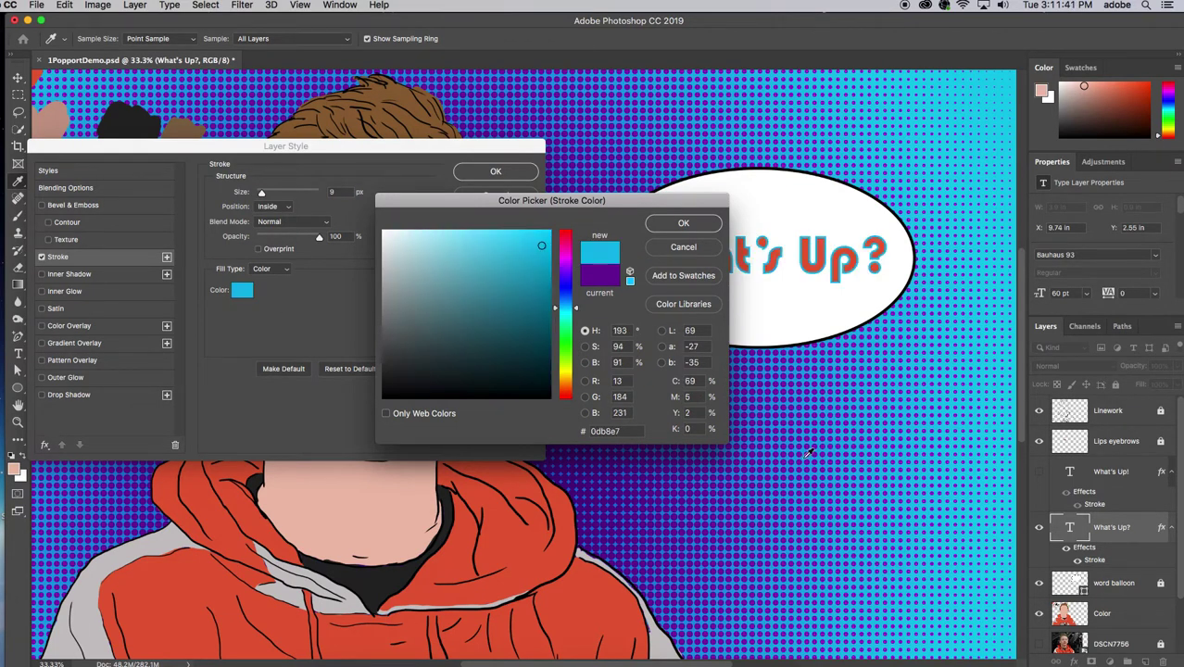
pyautogui.click(687, 226)
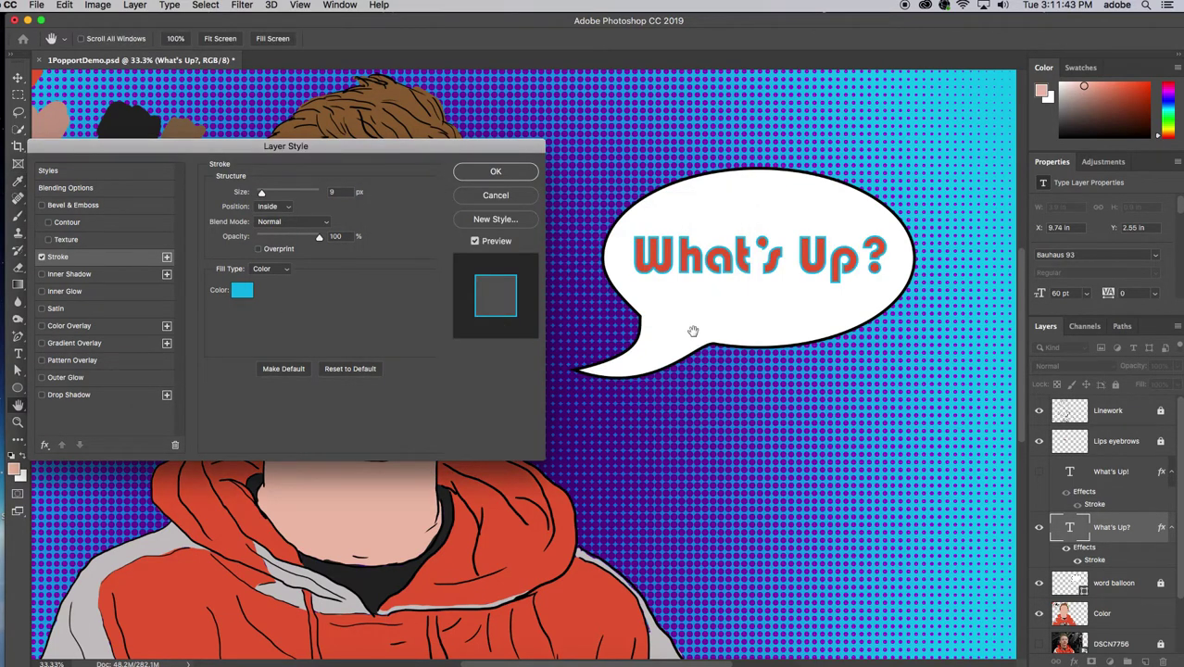
pyautogui.click(496, 172)
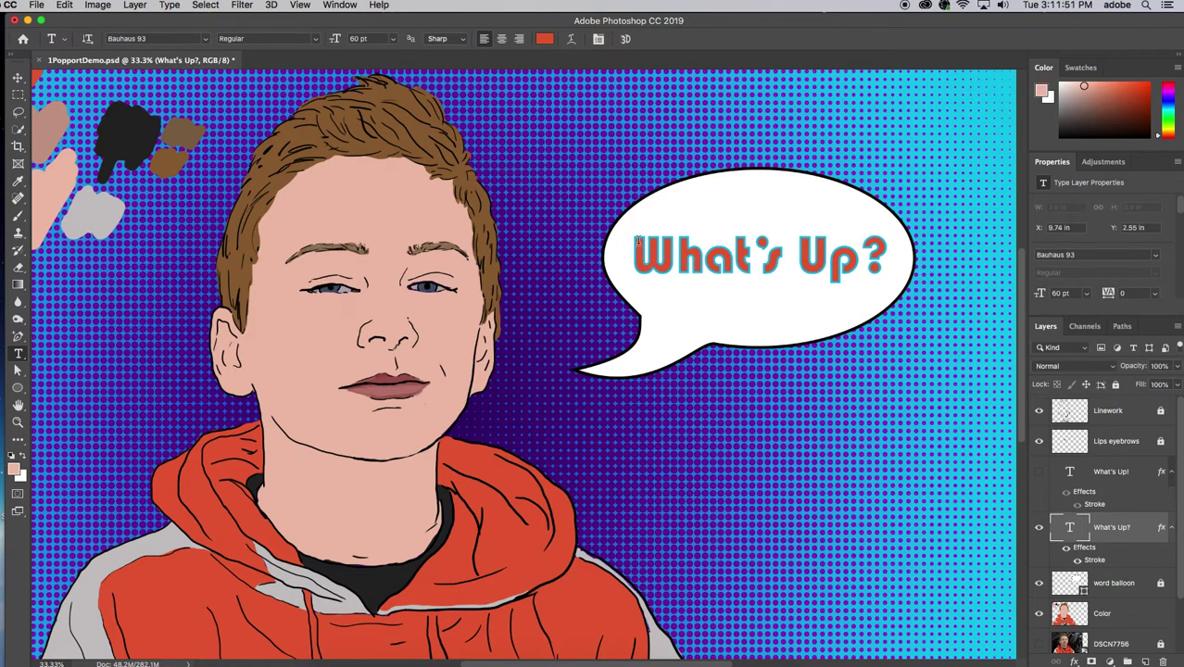
# Step: Change the stroke color of the "What's Up?" text layer to a medium blue and apply the layer style
pyautogui.moveTo(878, 263); pyautogui.dragTo(562, 248)
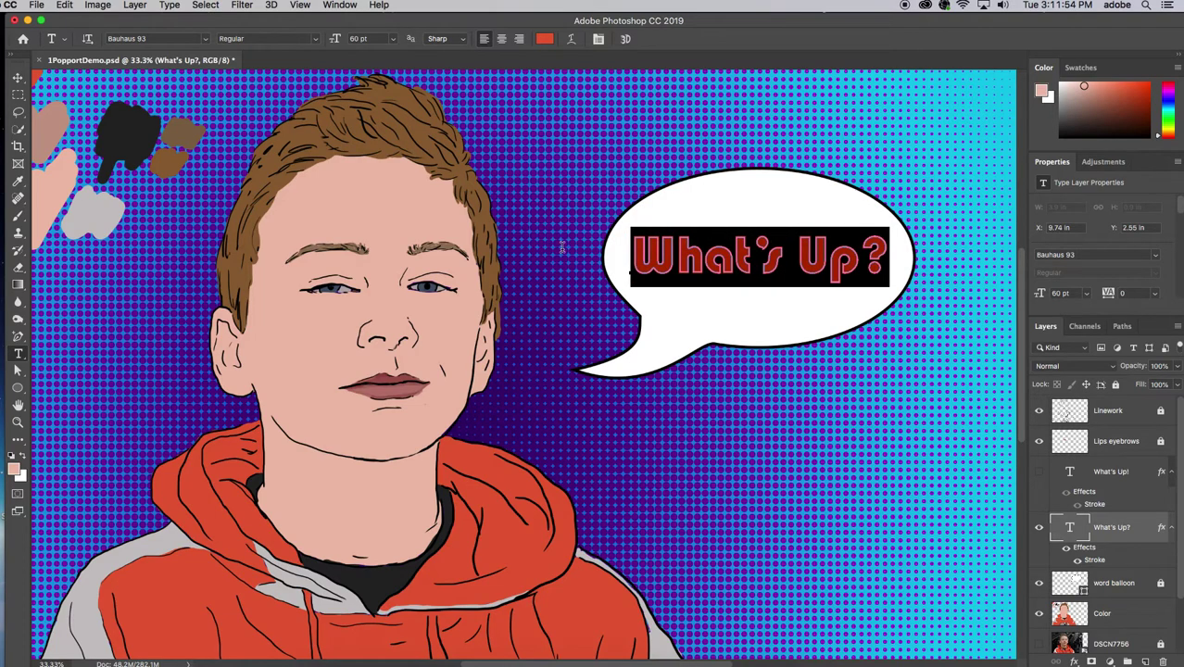
pyautogui.click(1075, 663)
pyautogui.click(1075, 663)
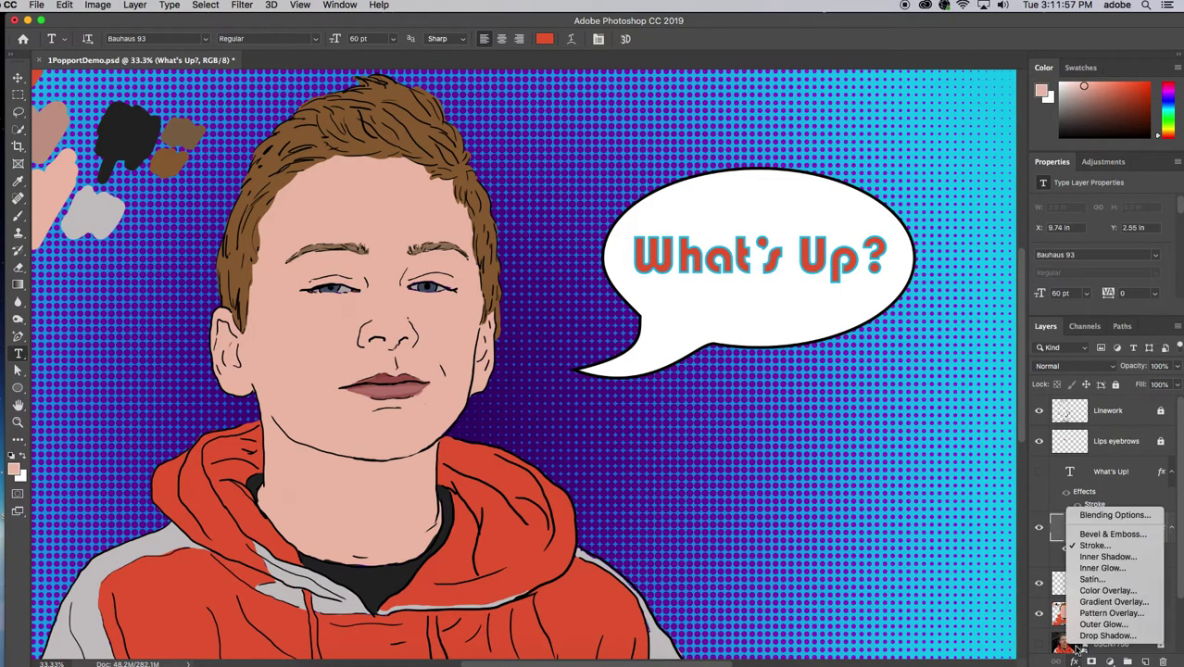
pyautogui.click(1091, 546)
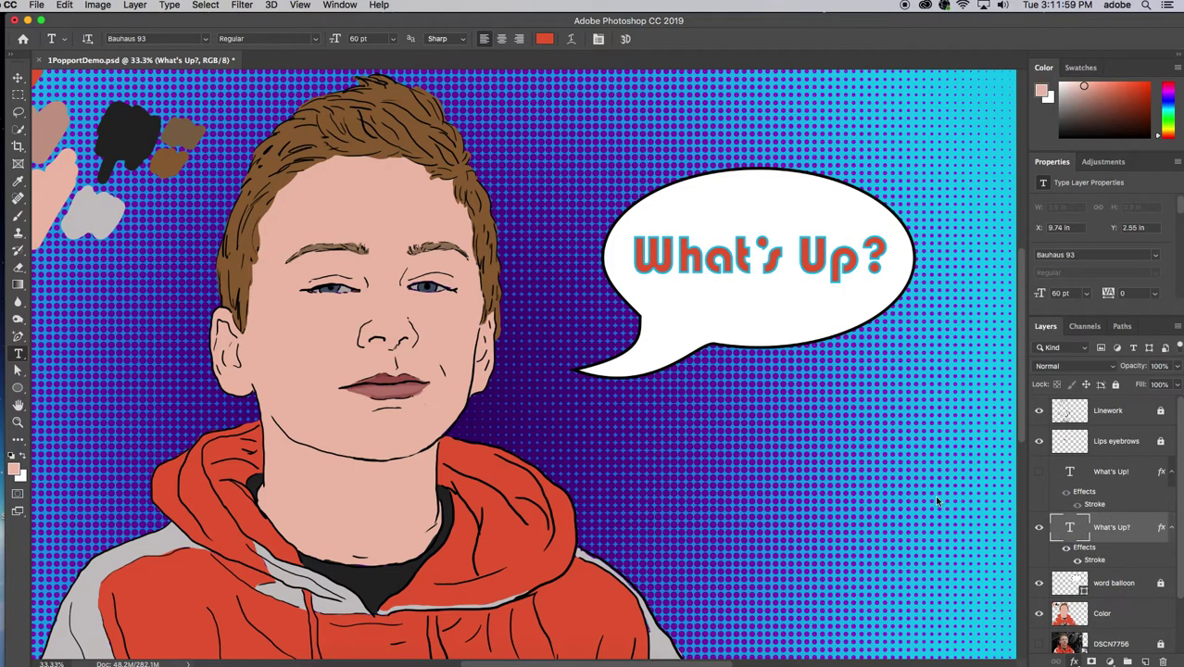
pyautogui.click(243, 291)
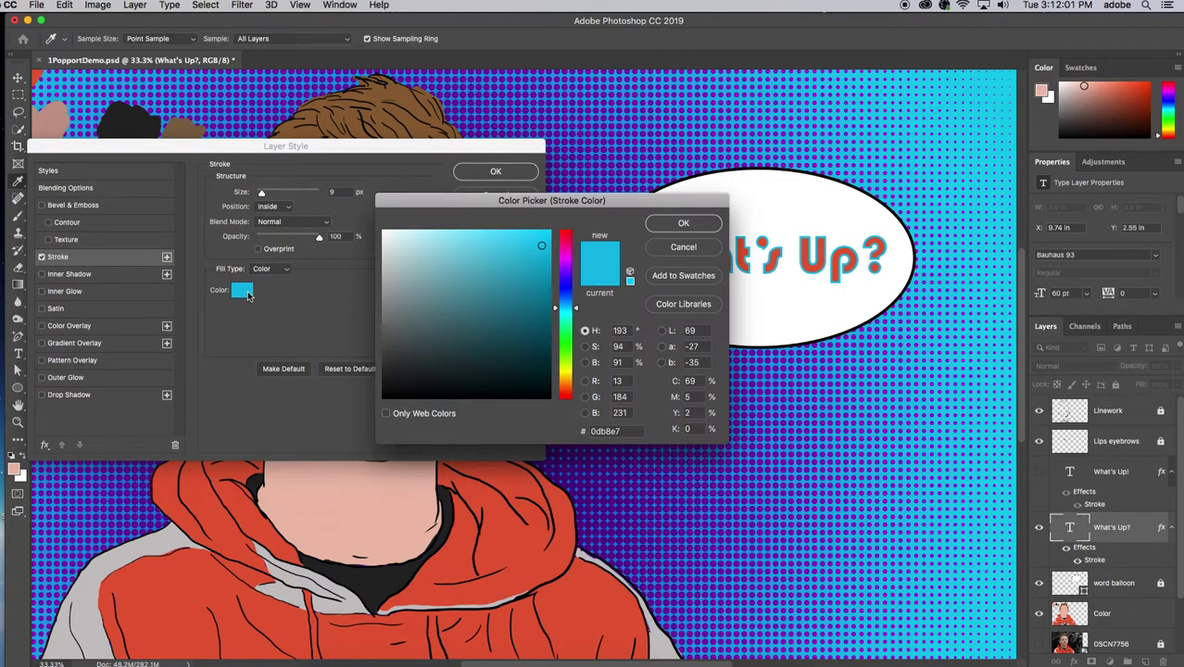
pyautogui.click(531, 316)
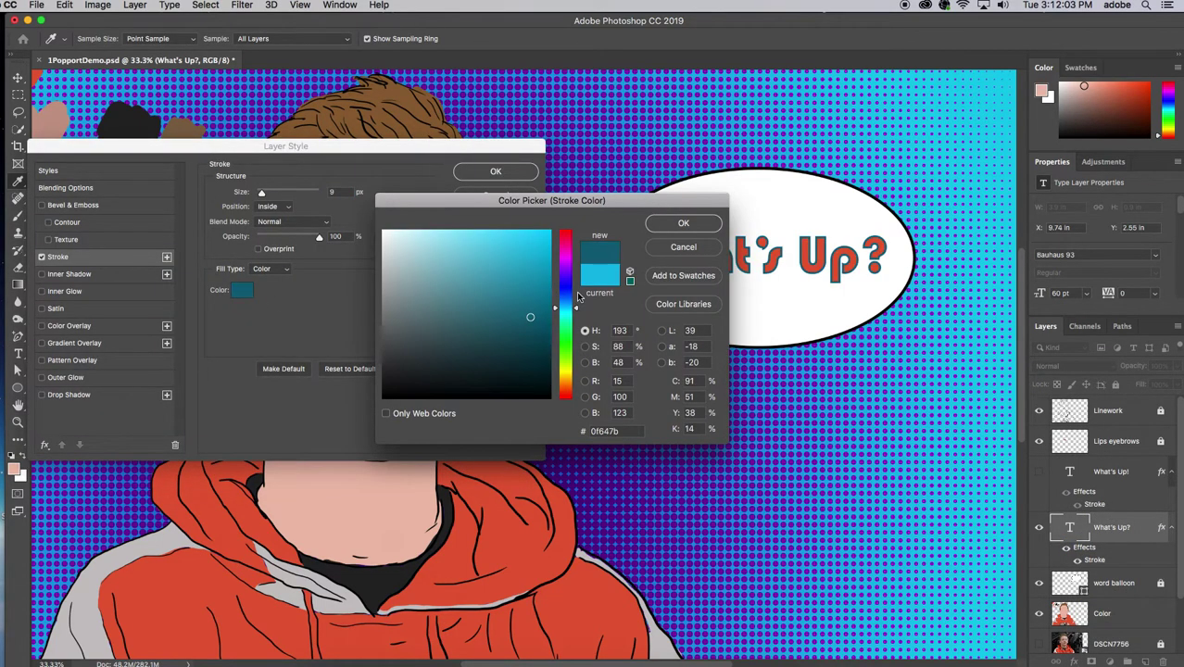
pyautogui.click(565, 297)
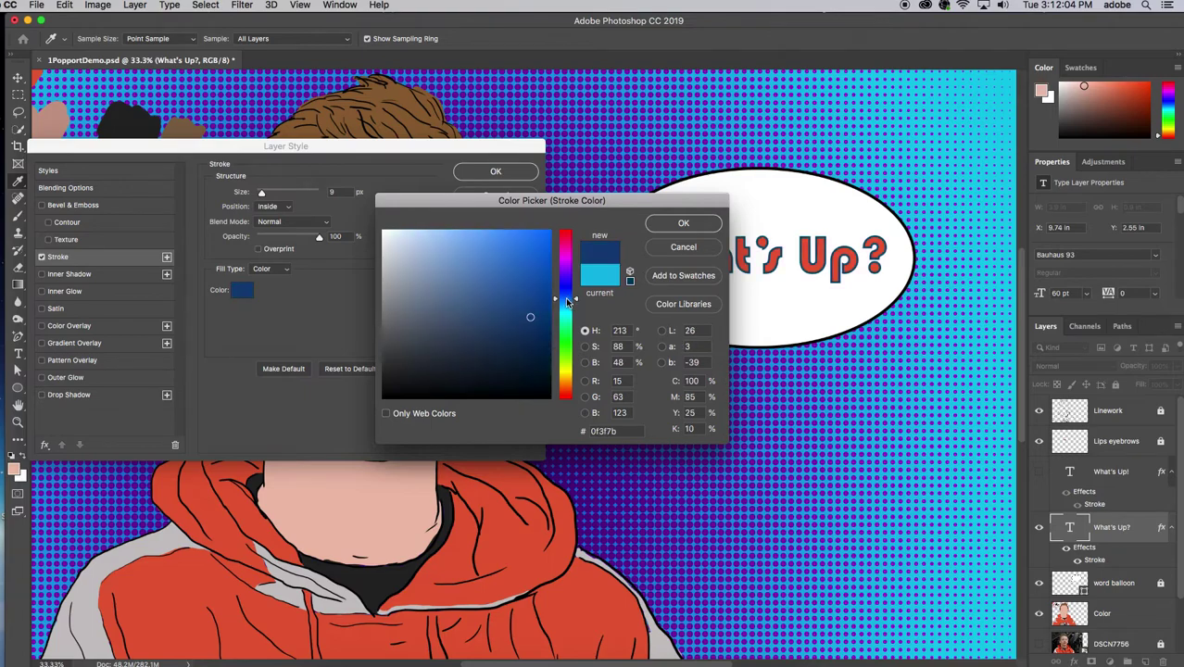
pyautogui.click(518, 259)
pyautogui.click(668, 224)
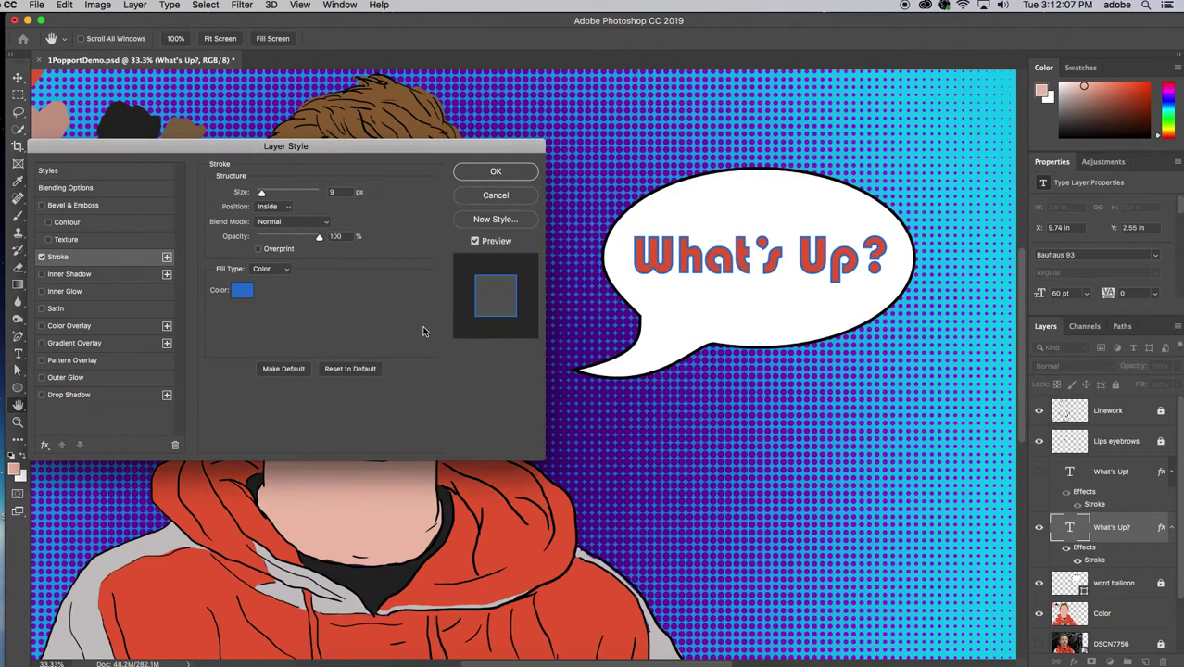
pyautogui.click(496, 172)
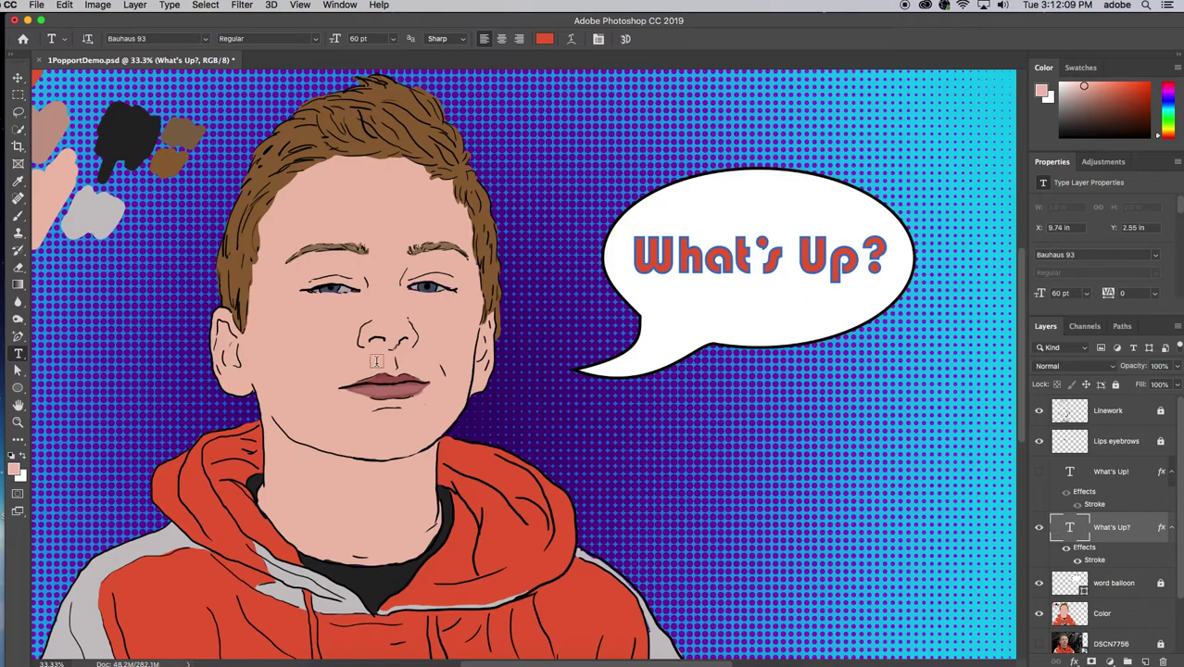